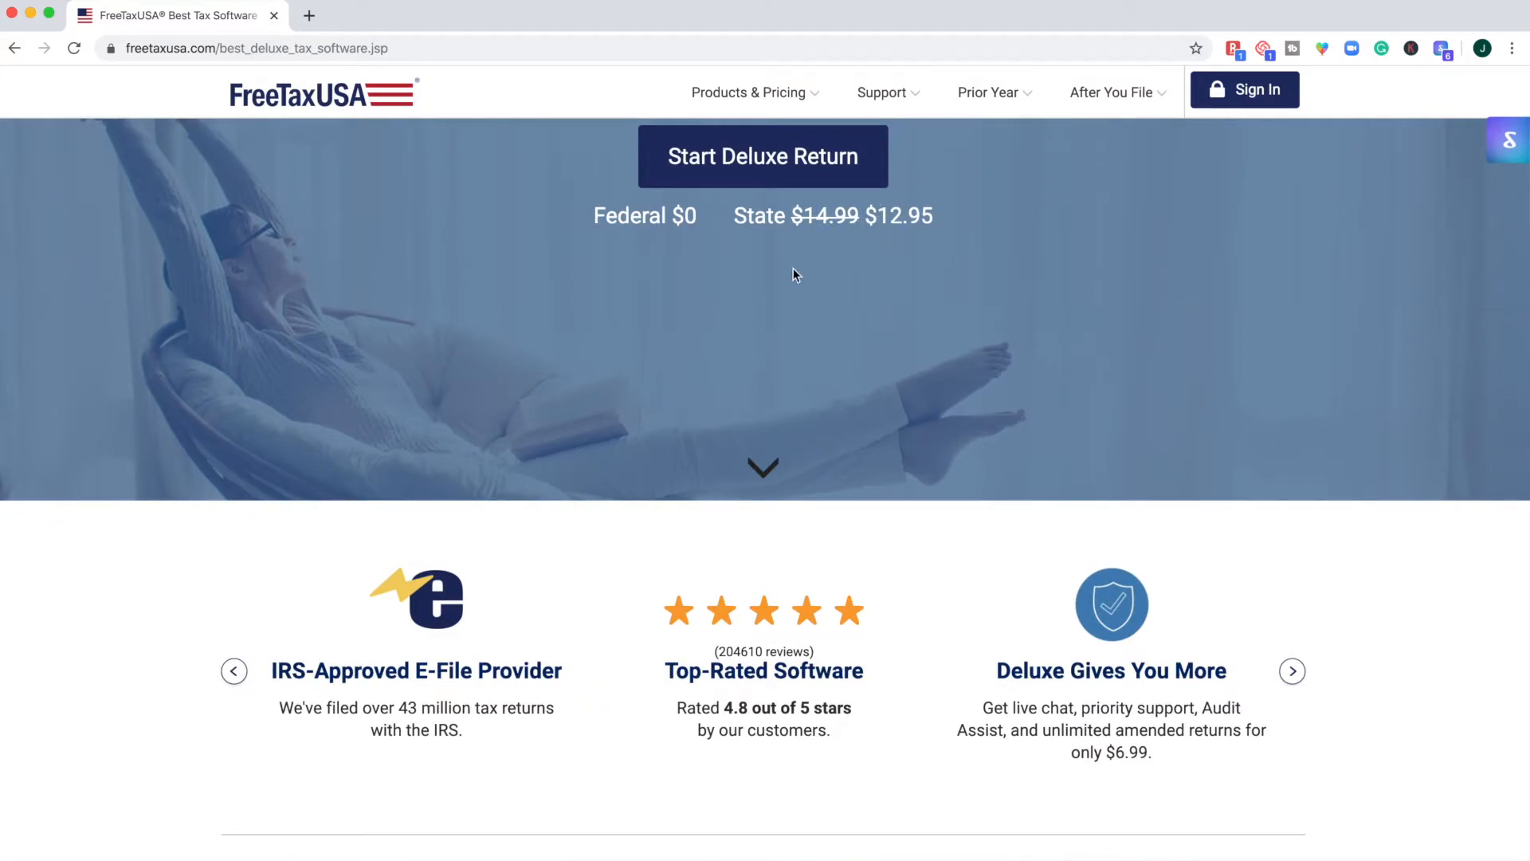
Step: Scroll the Deluxe product page to view the Federal $0 and State $12.95 pricing
scroll(793, 273, down, 8)
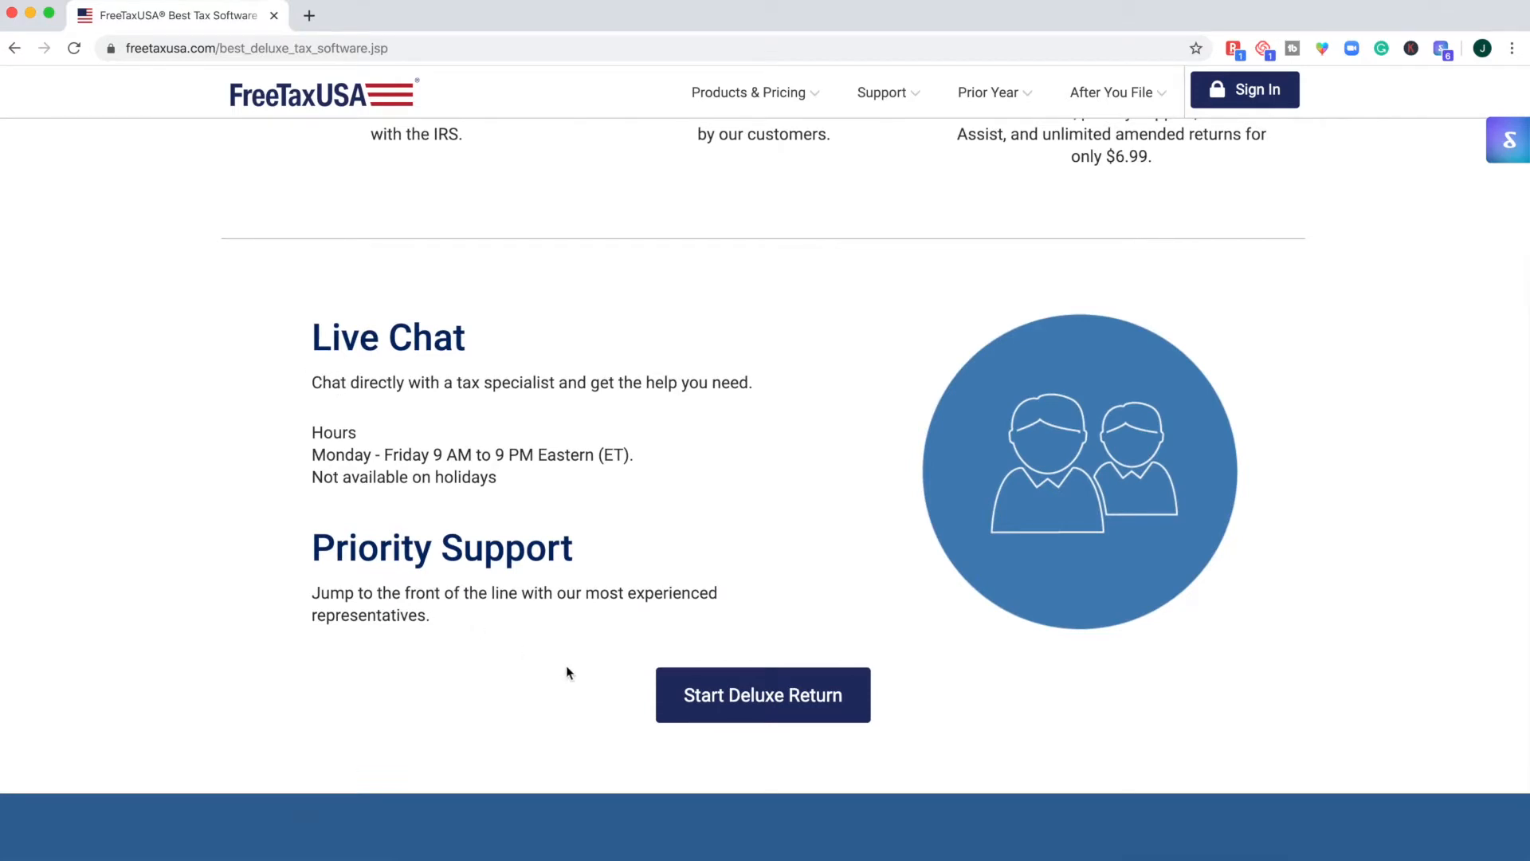
scroll(568, 672, down, 3)
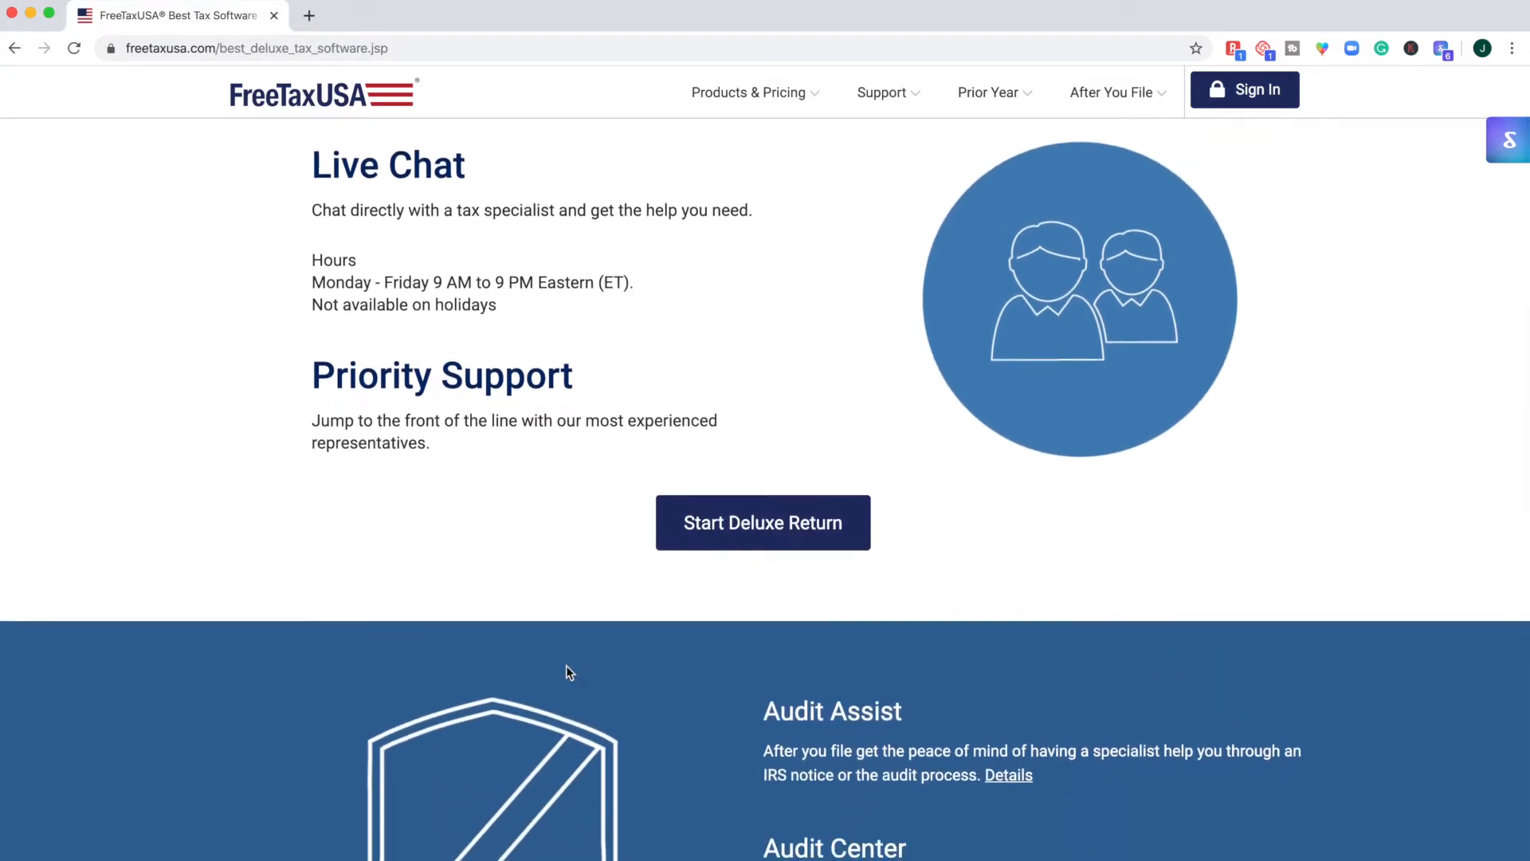
scroll(567, 665, down, 5)
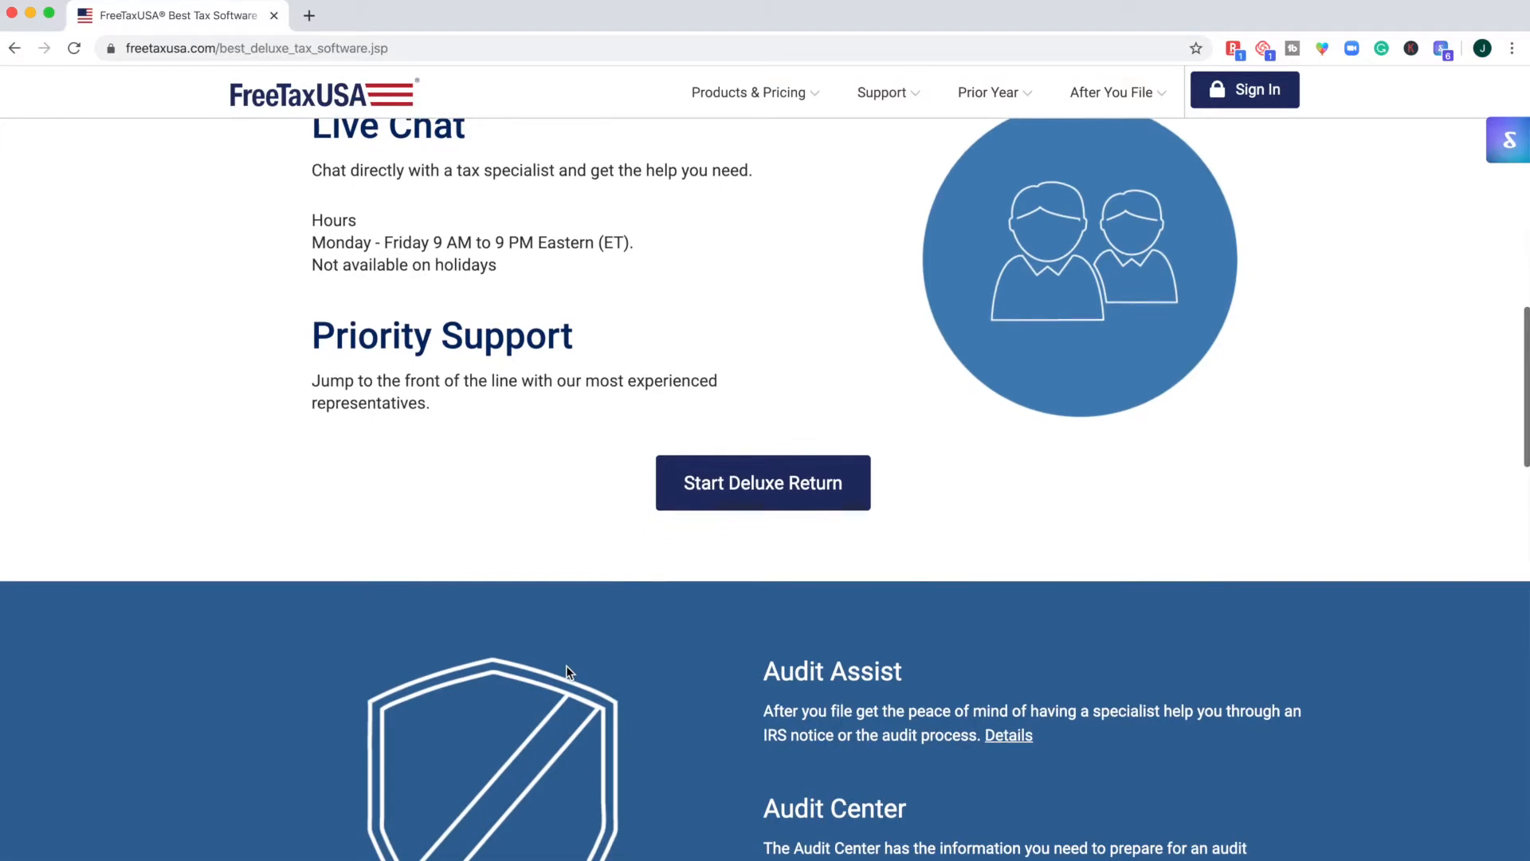
scroll(568, 672, down, 4)
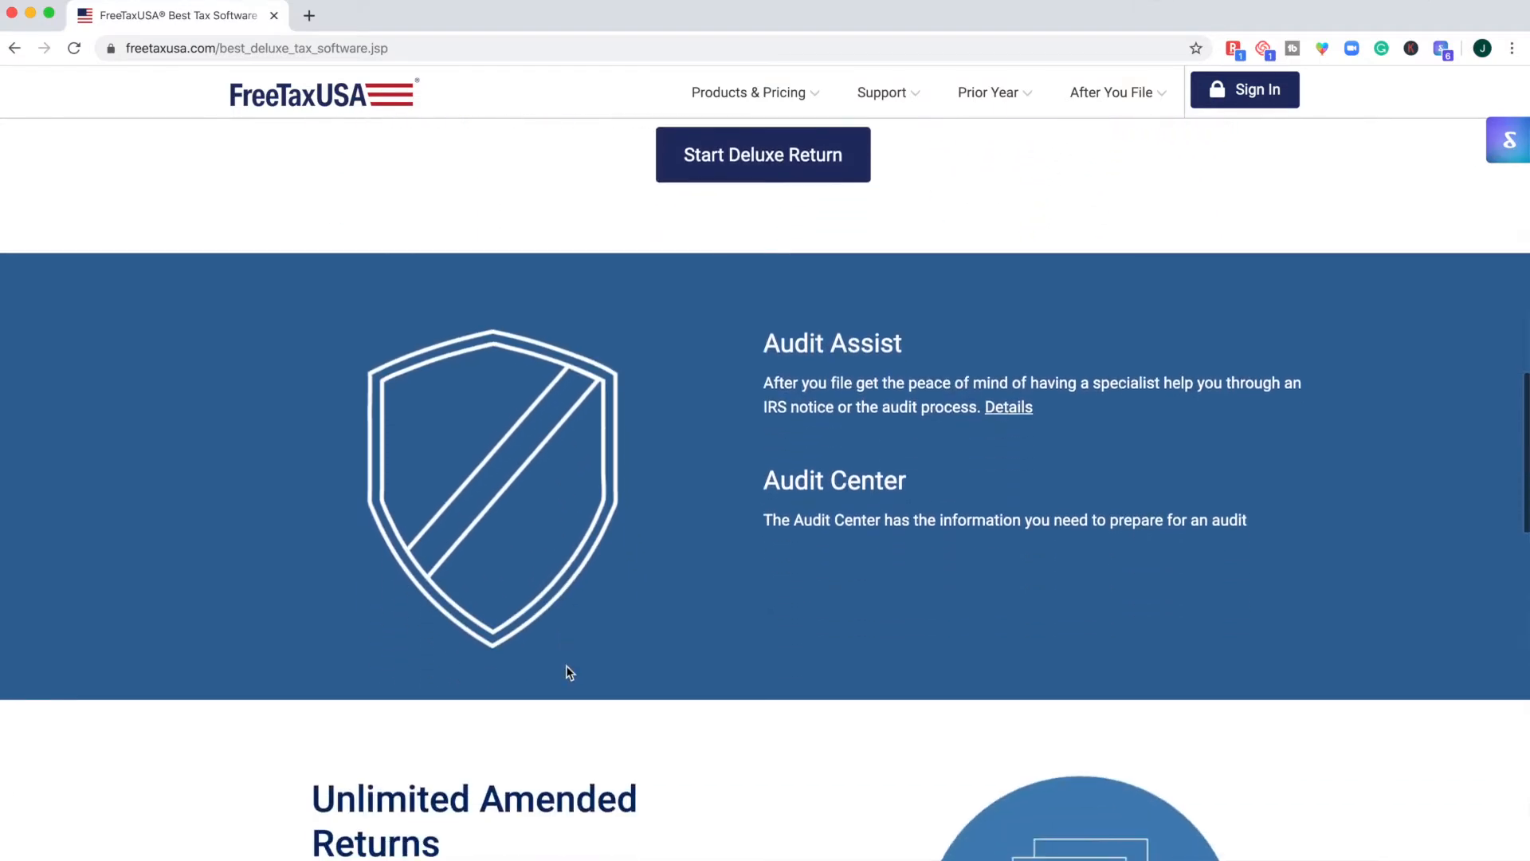
scroll(568, 672, down, 1)
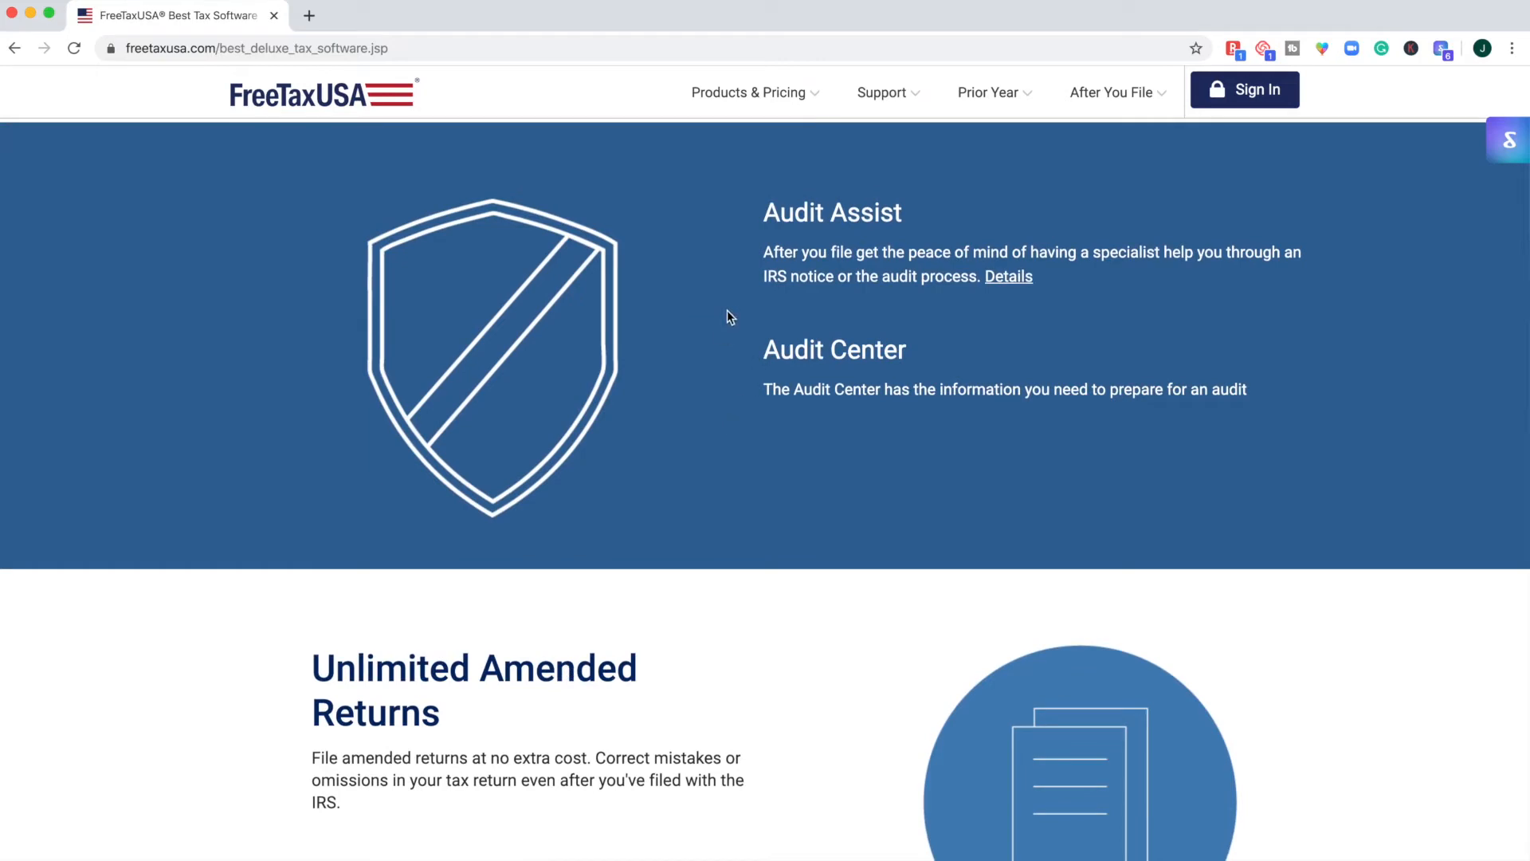
scroll(727, 311, down, 2)
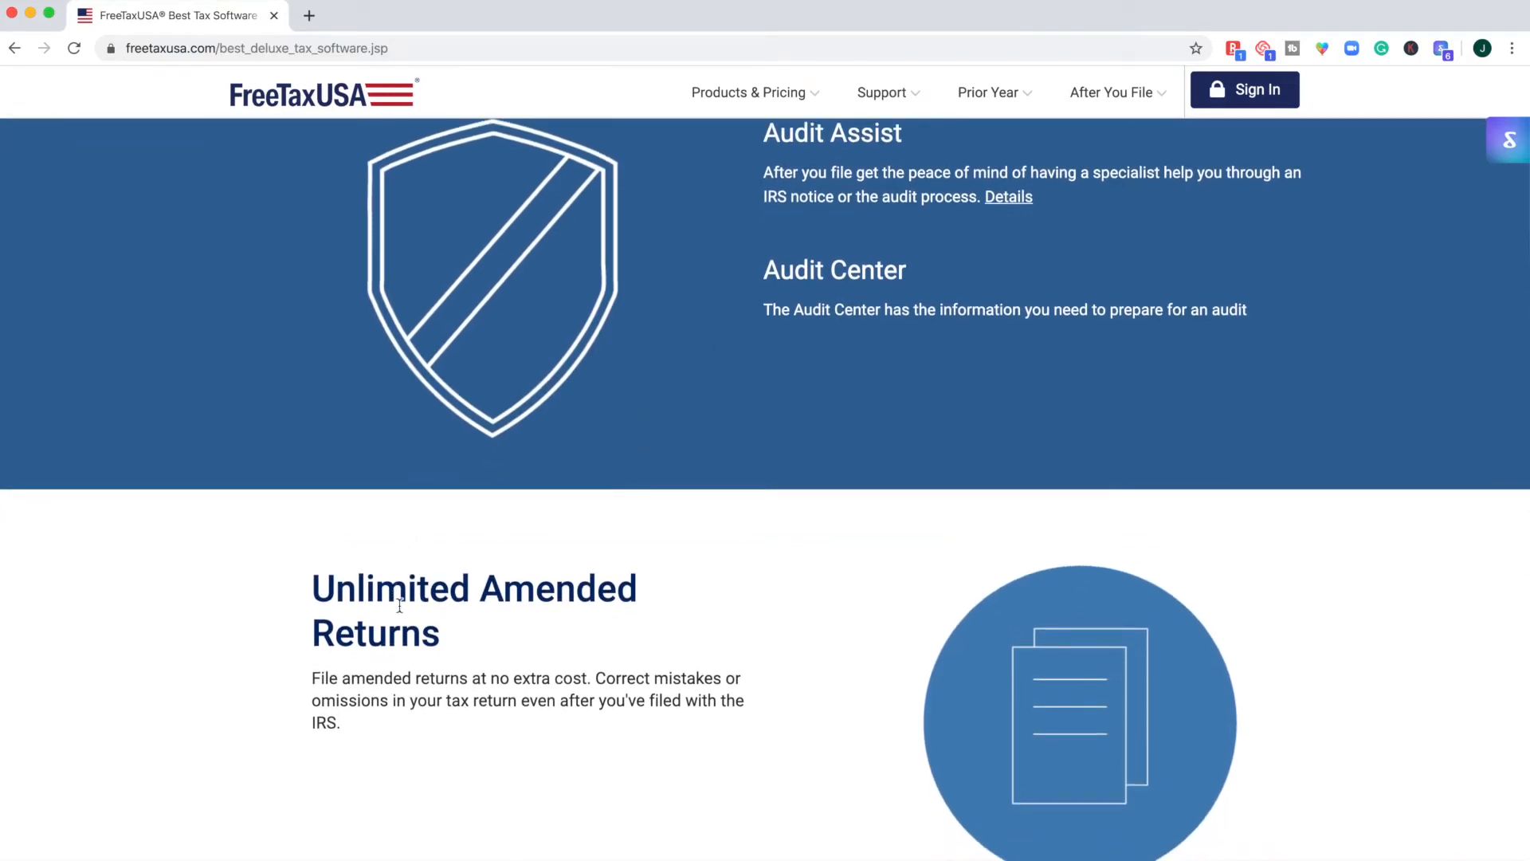
scroll(399, 604, down, 3)
scroll(400, 608, down, 3)
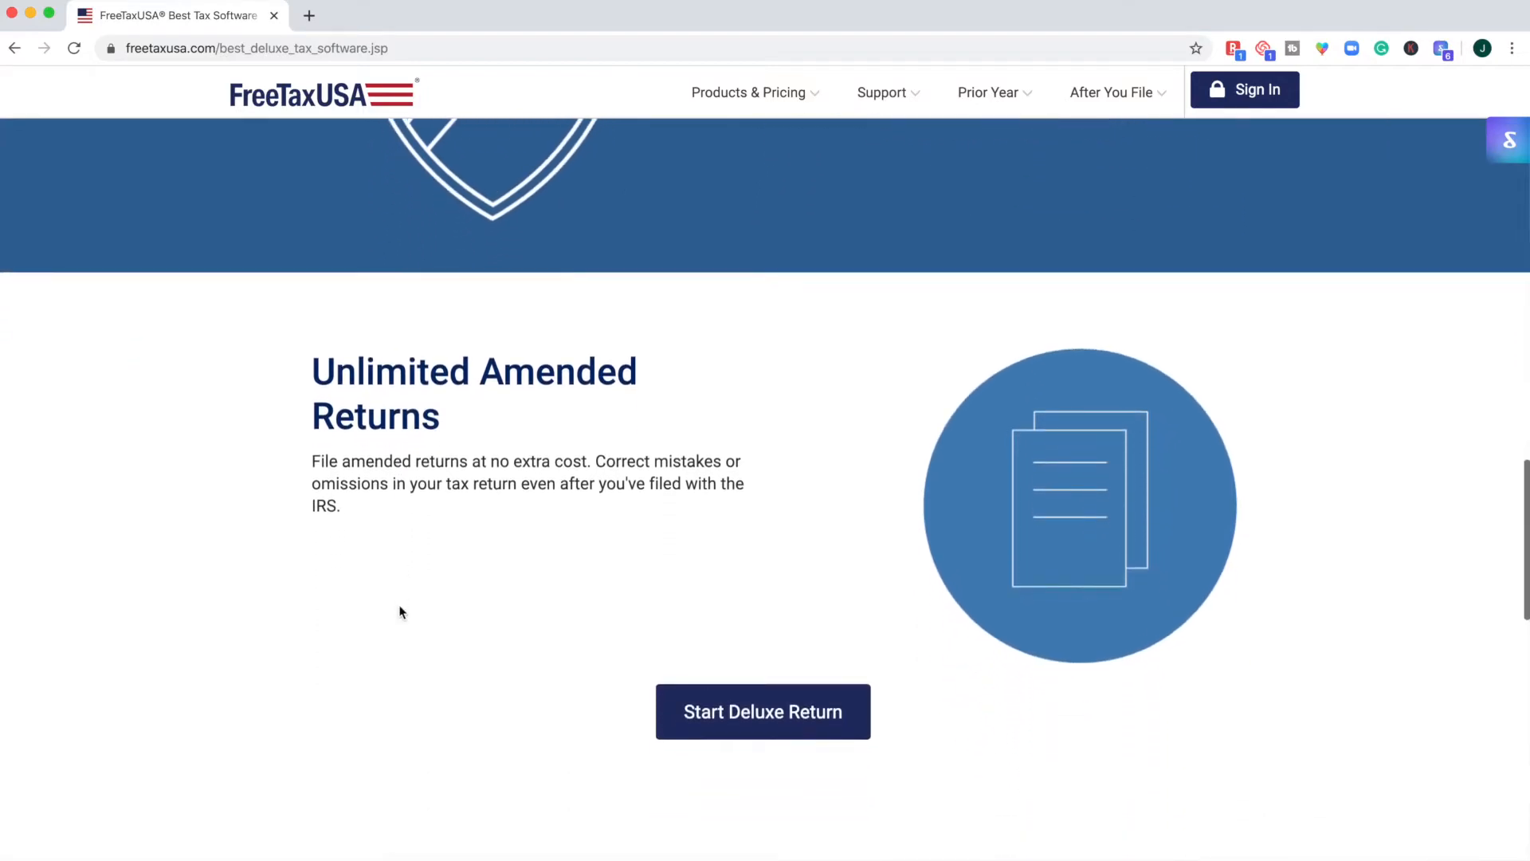
scroll(400, 611, down, 4)
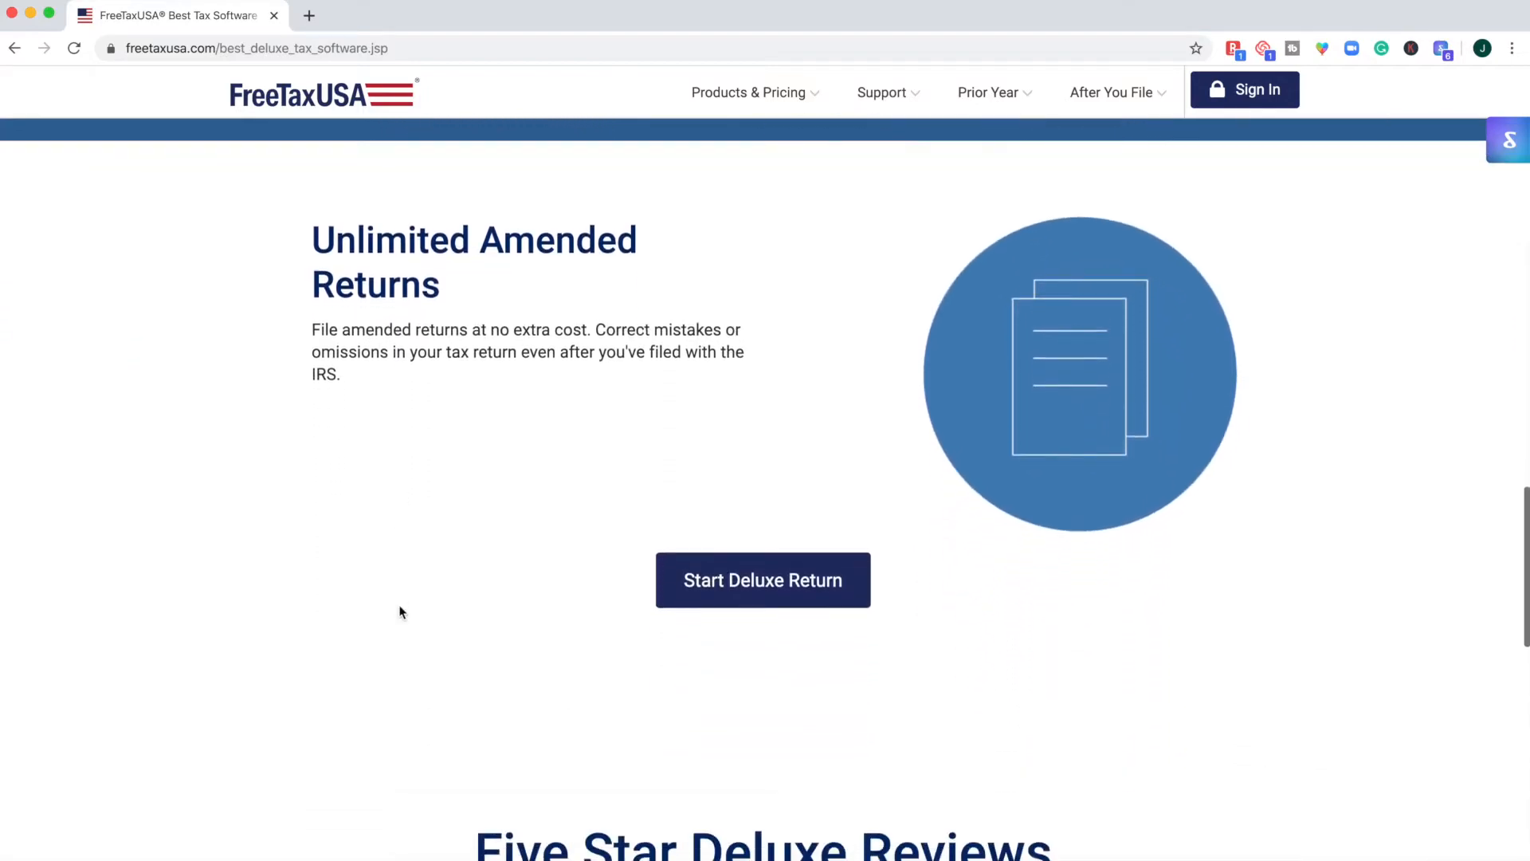
scroll(401, 611, down, 4)
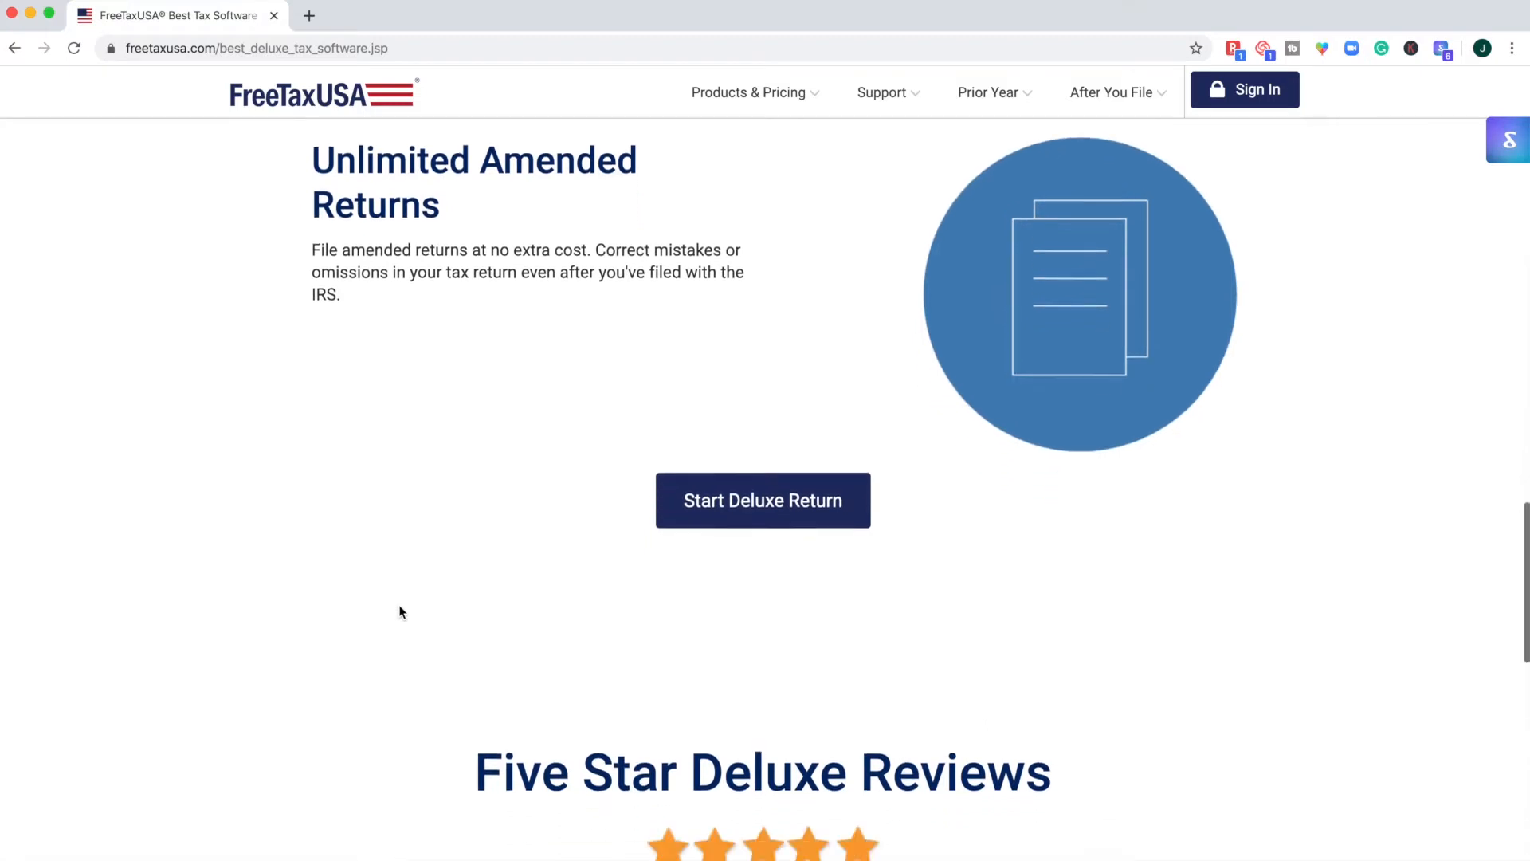
scroll(401, 612, down, 4)
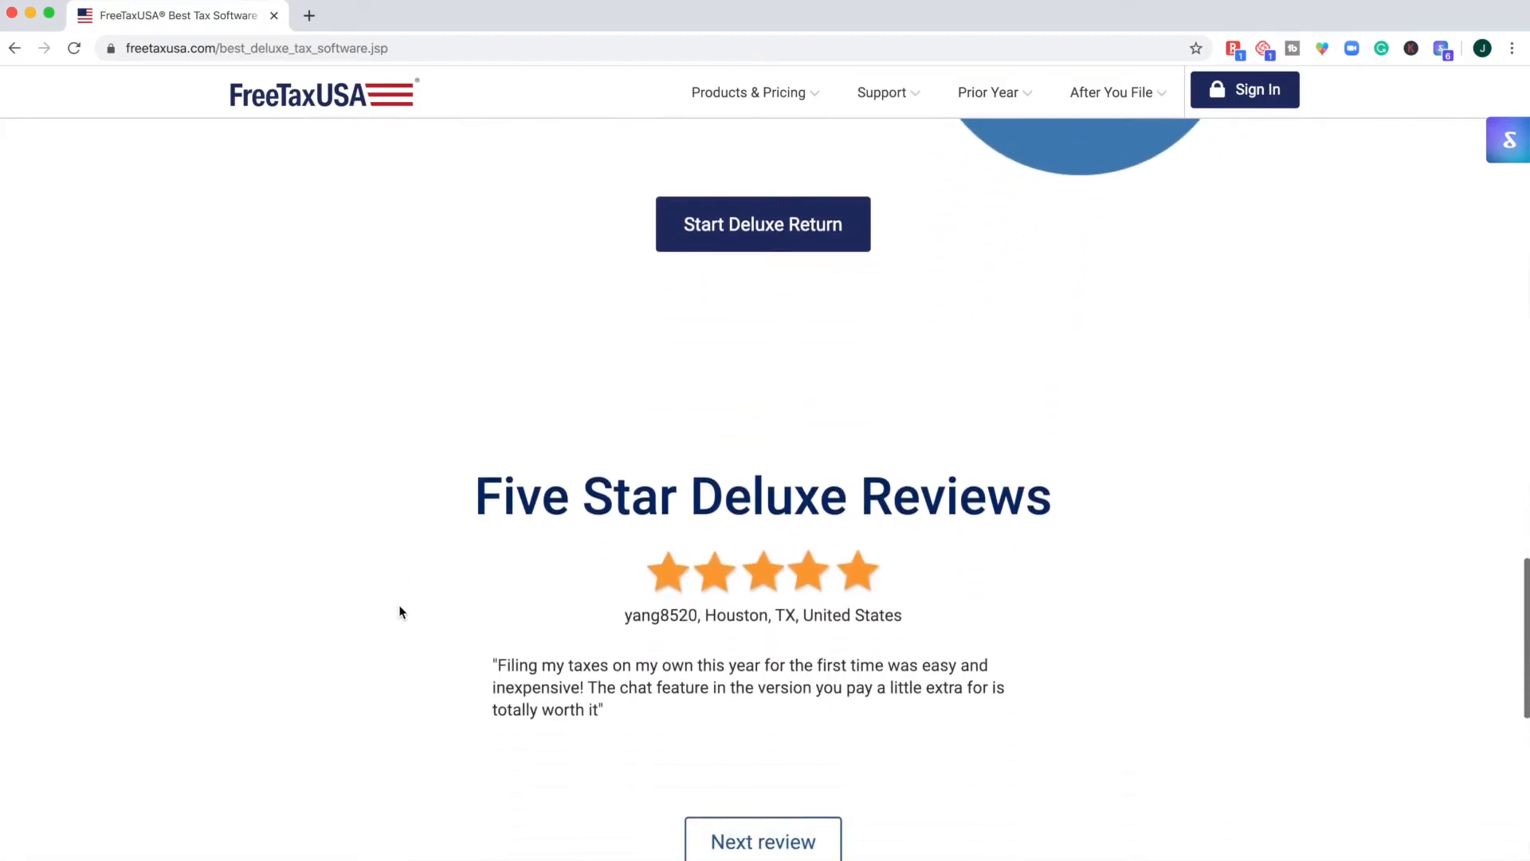
scroll(401, 611, down, 2)
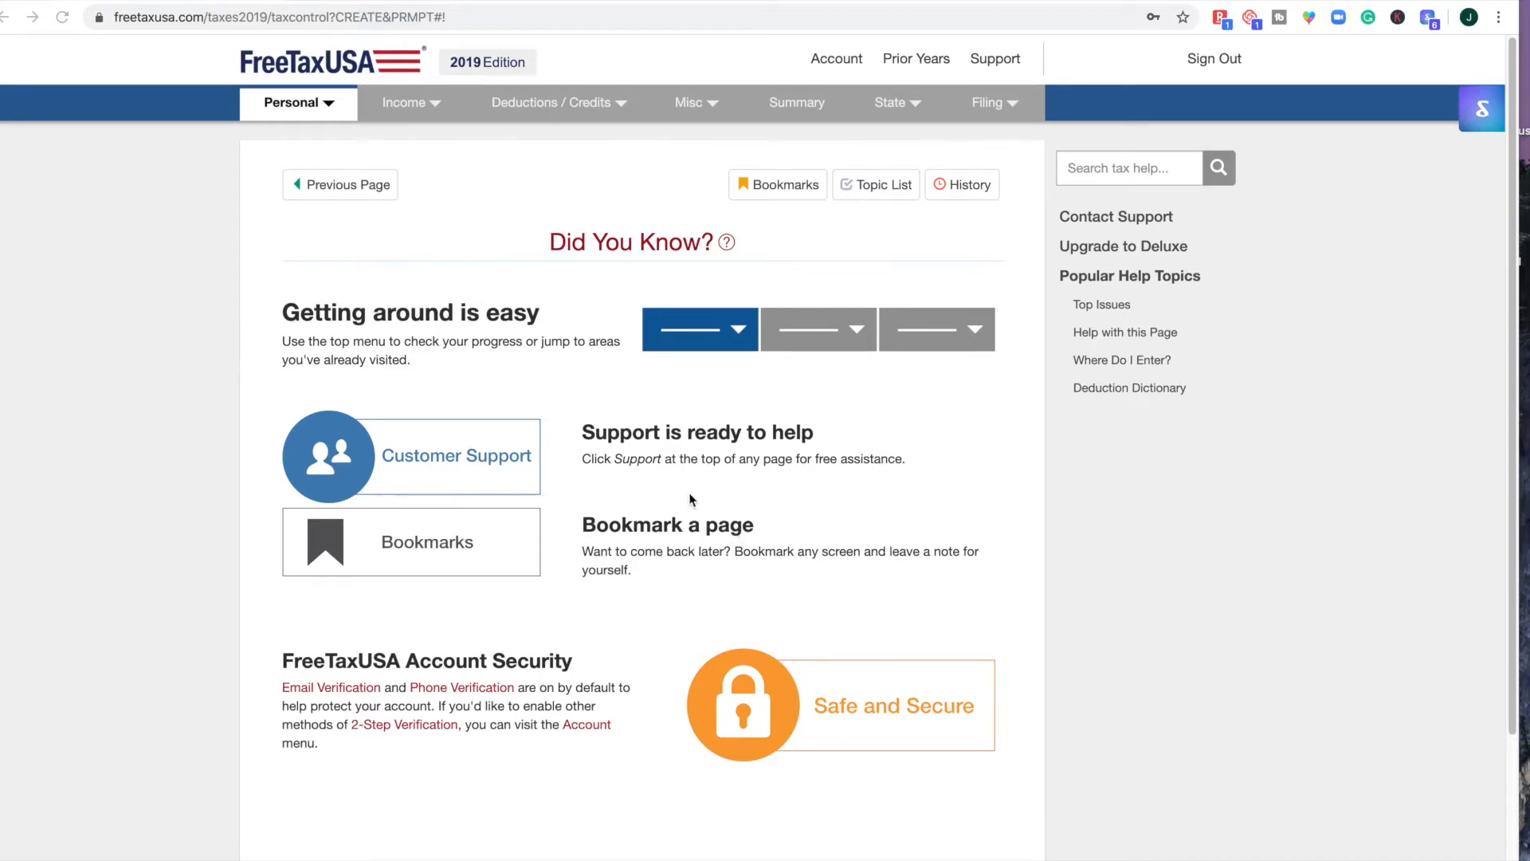
Step: Move past the intro page and enter the taxpayer's first name, middle initial and last name
scroll(690, 499, down, 3)
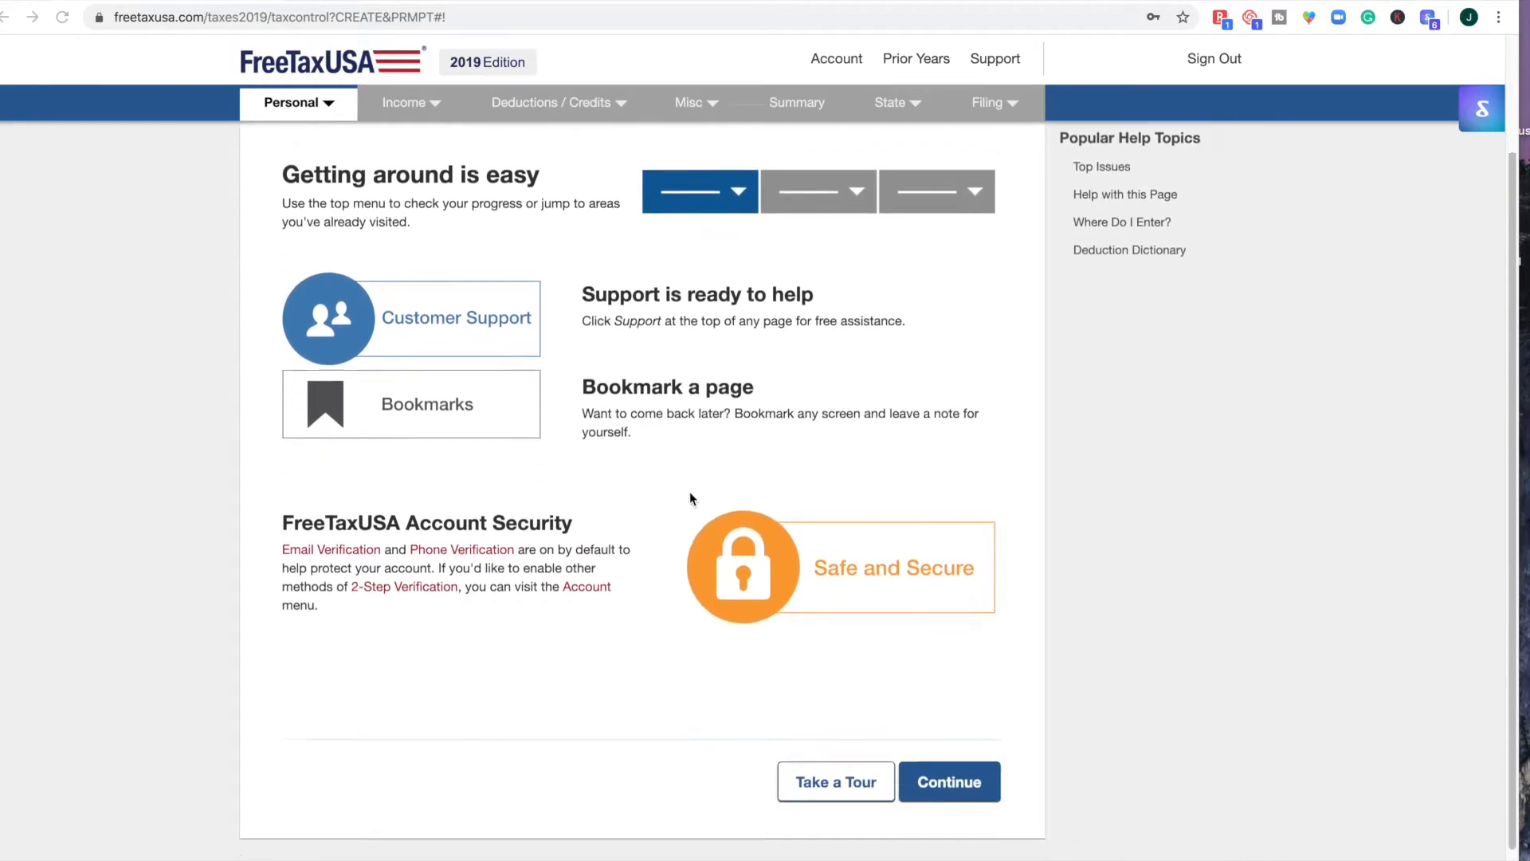
click(974, 741)
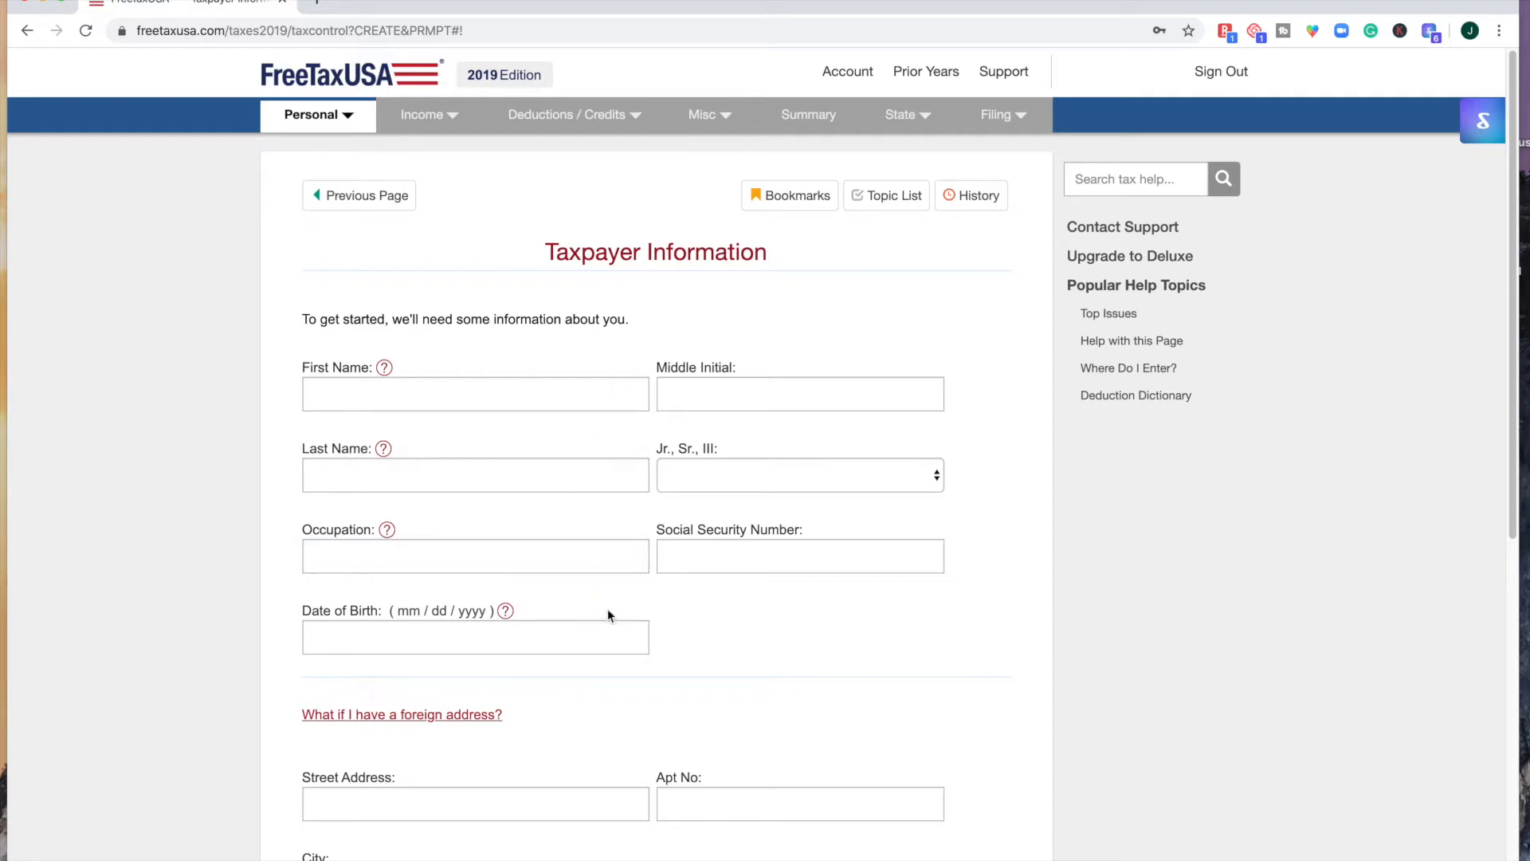
scroll(691, 636, down, 3)
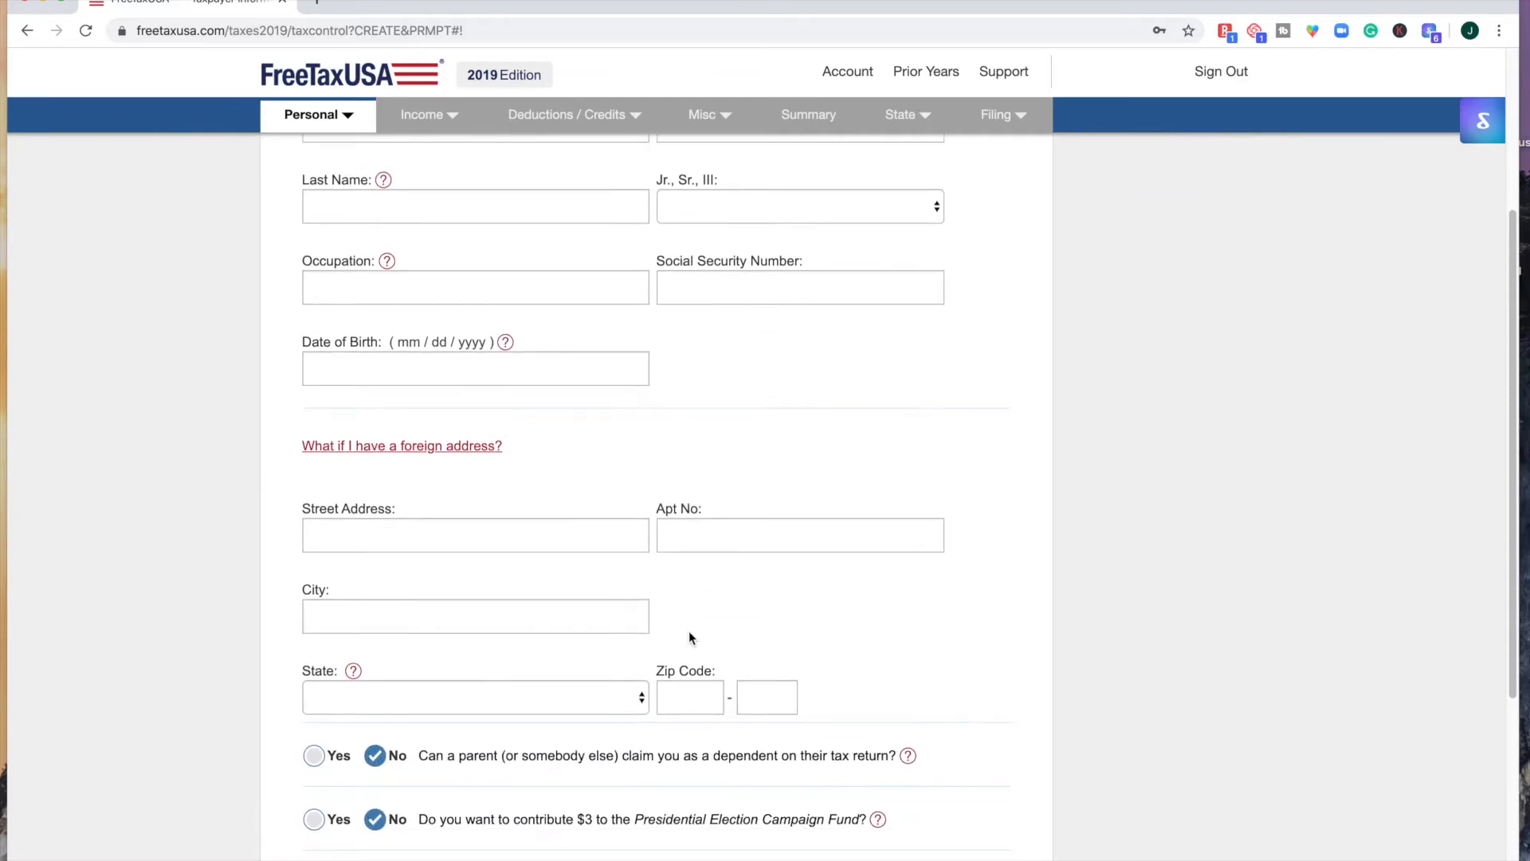
scroll(690, 635, up, 4)
click(381, 390)
text(Bob)
key(Tab)
text(j)
key(Tab)
text(jones)
Step: Enter occupation 'manager' and the taxpayer's Social Security number
key(Tab)
text(manager)
key(Tab)
text(333-33-3333)
key(Tab)
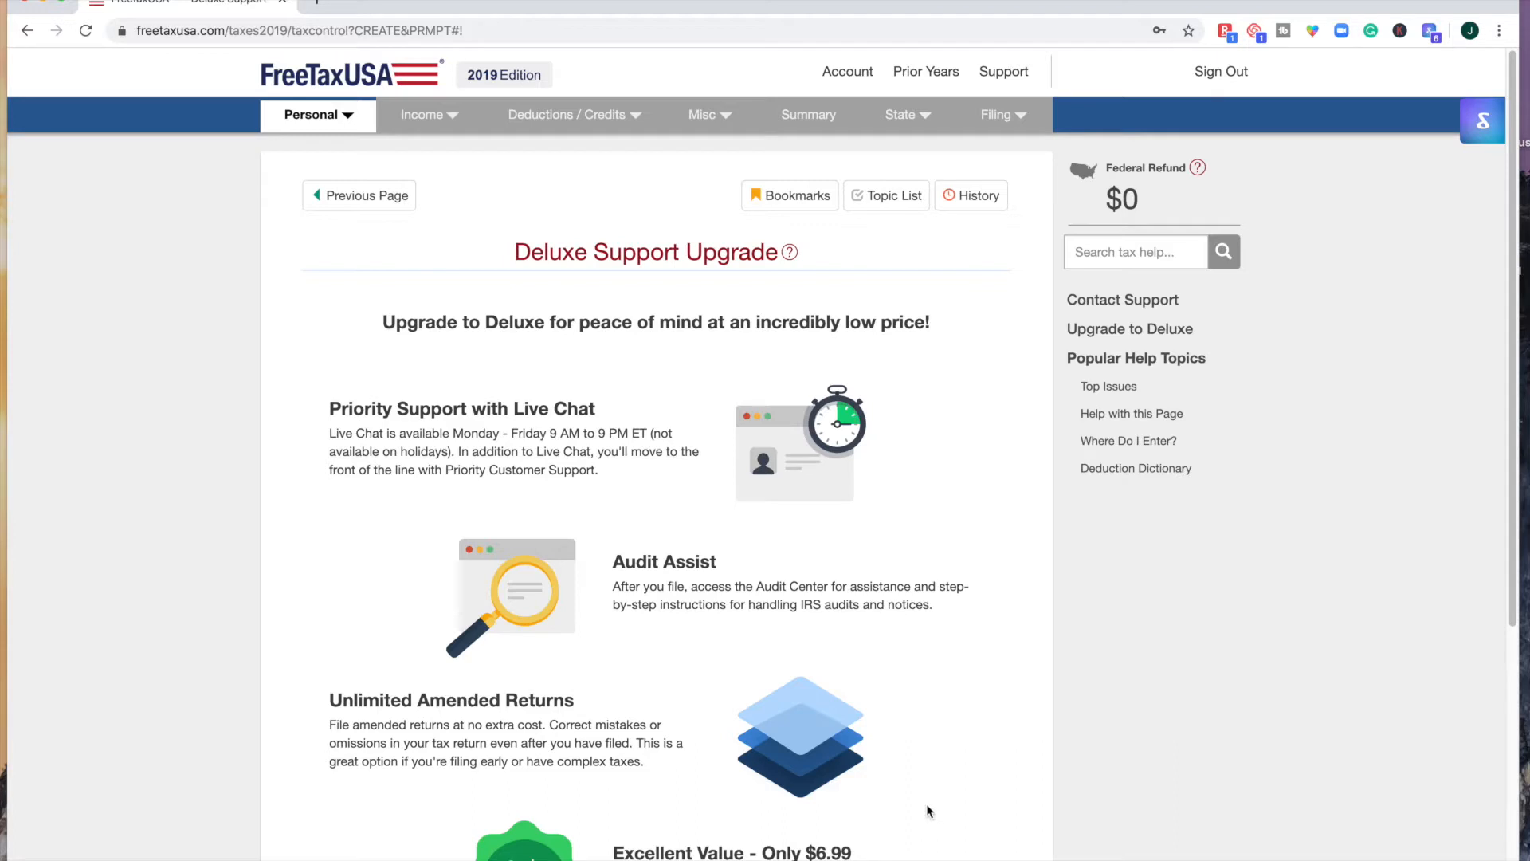
Step: Decline the $6.99 Deluxe upgrade, continue to Income, and choose to enter a W-2 now
scroll(904, 697, down, 1)
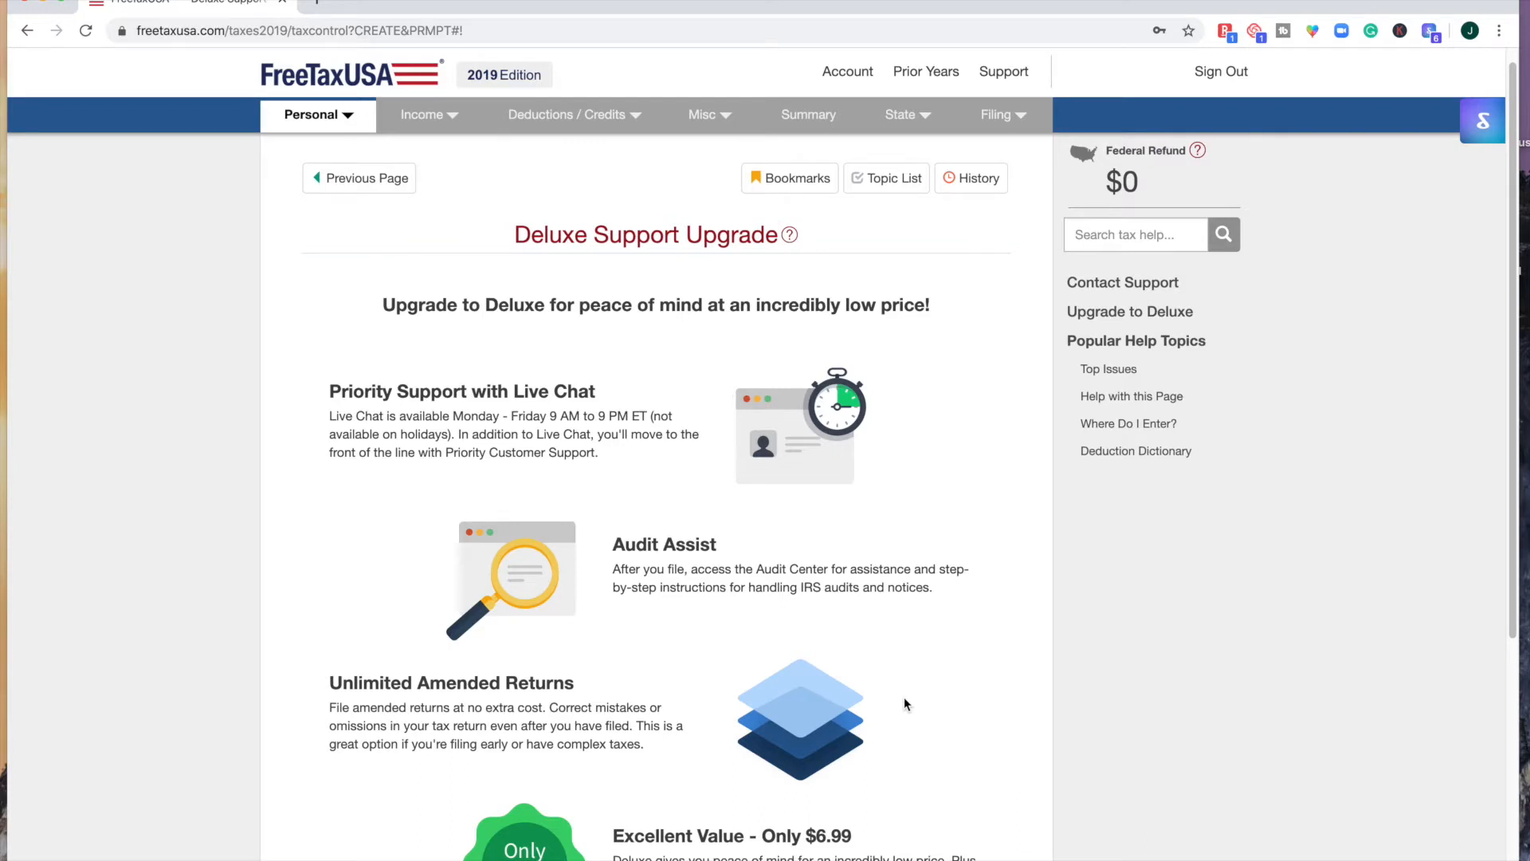
scroll(904, 697, down, 5)
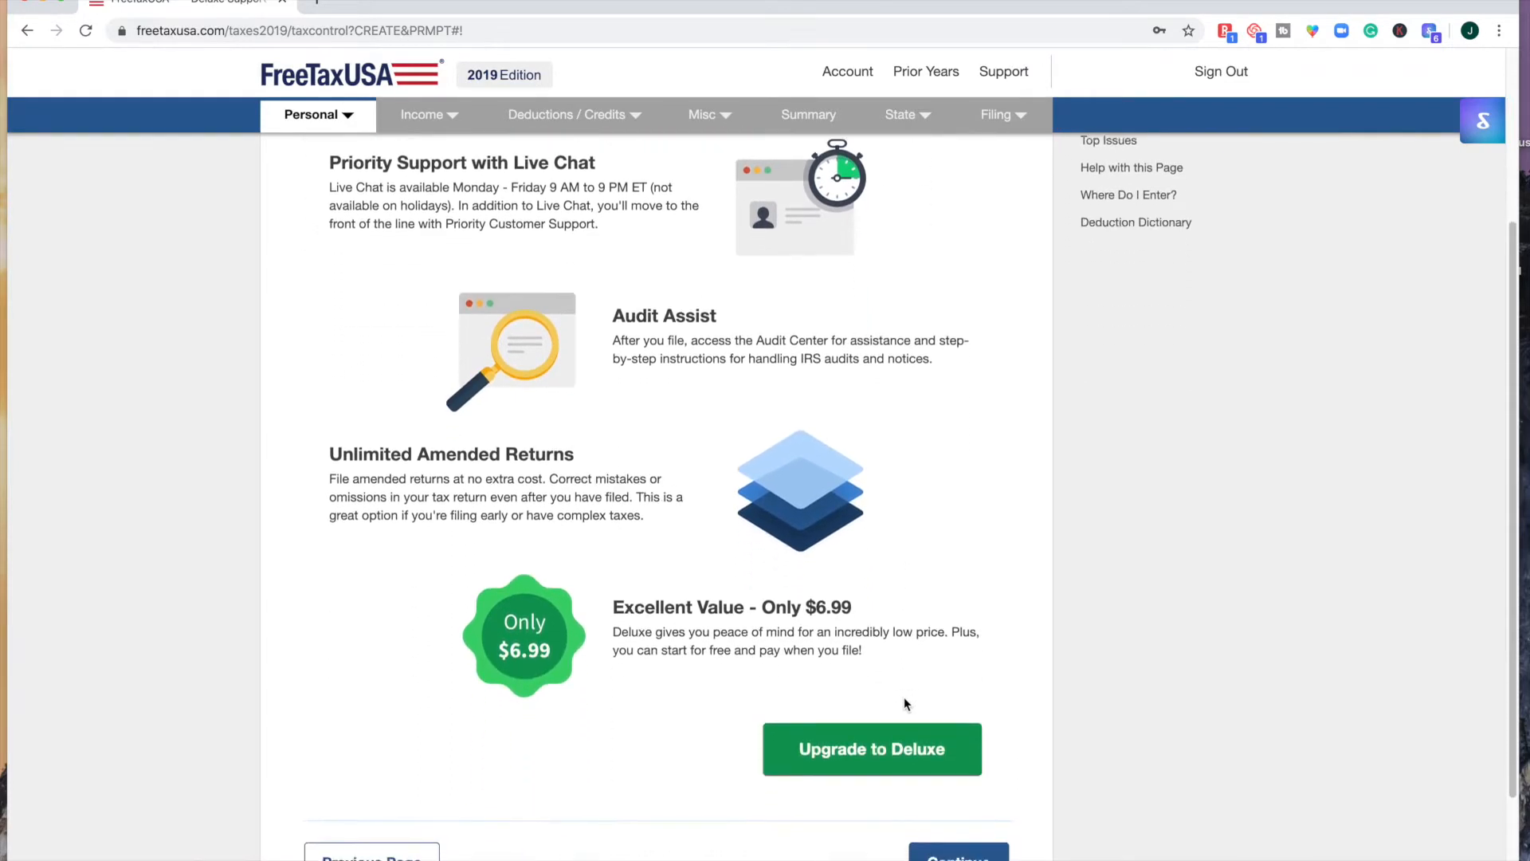
click(949, 806)
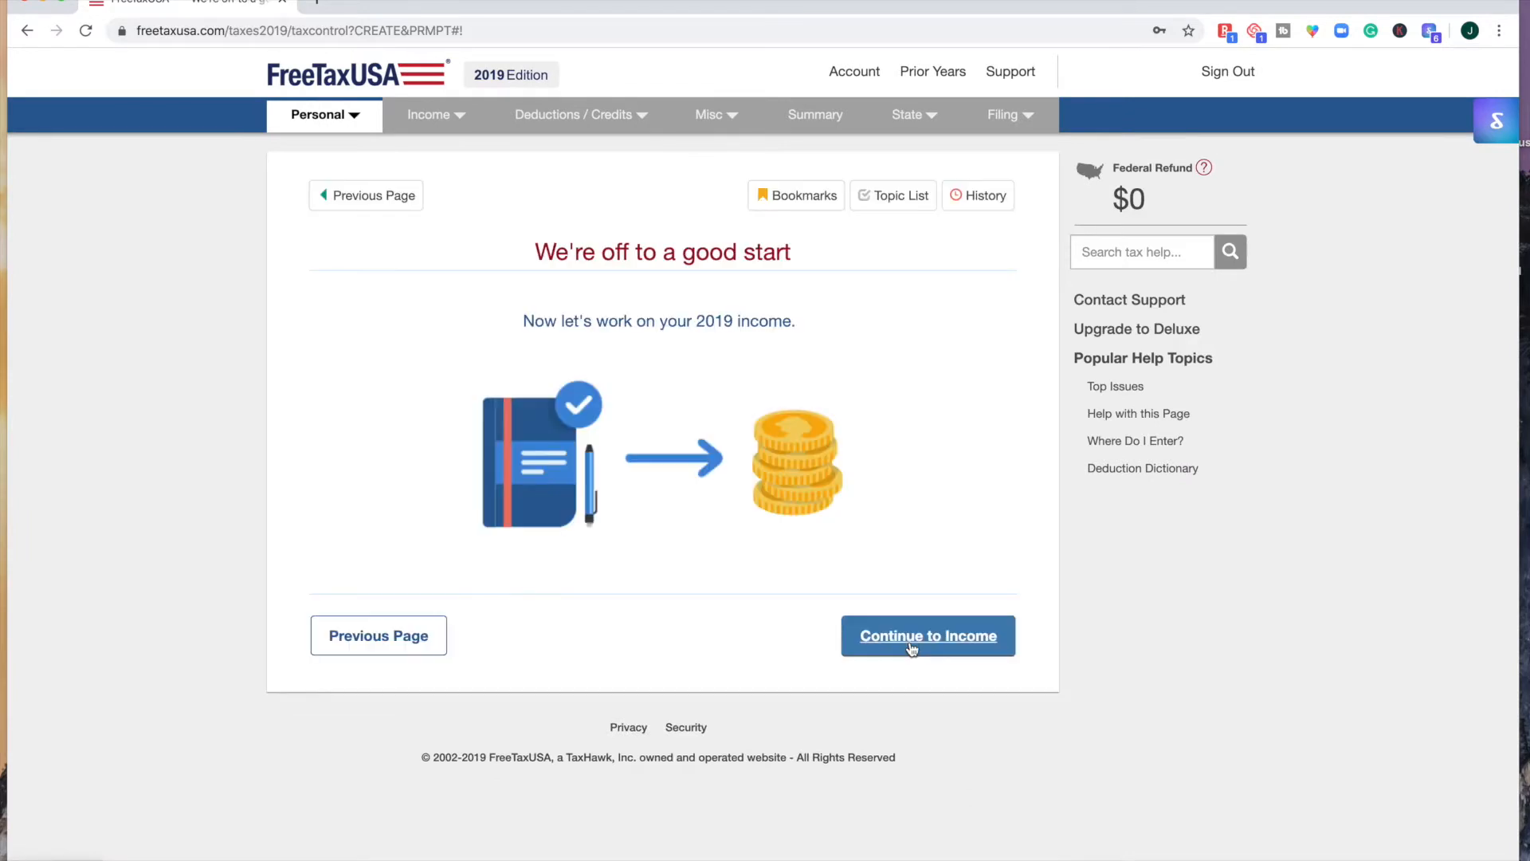
click(911, 646)
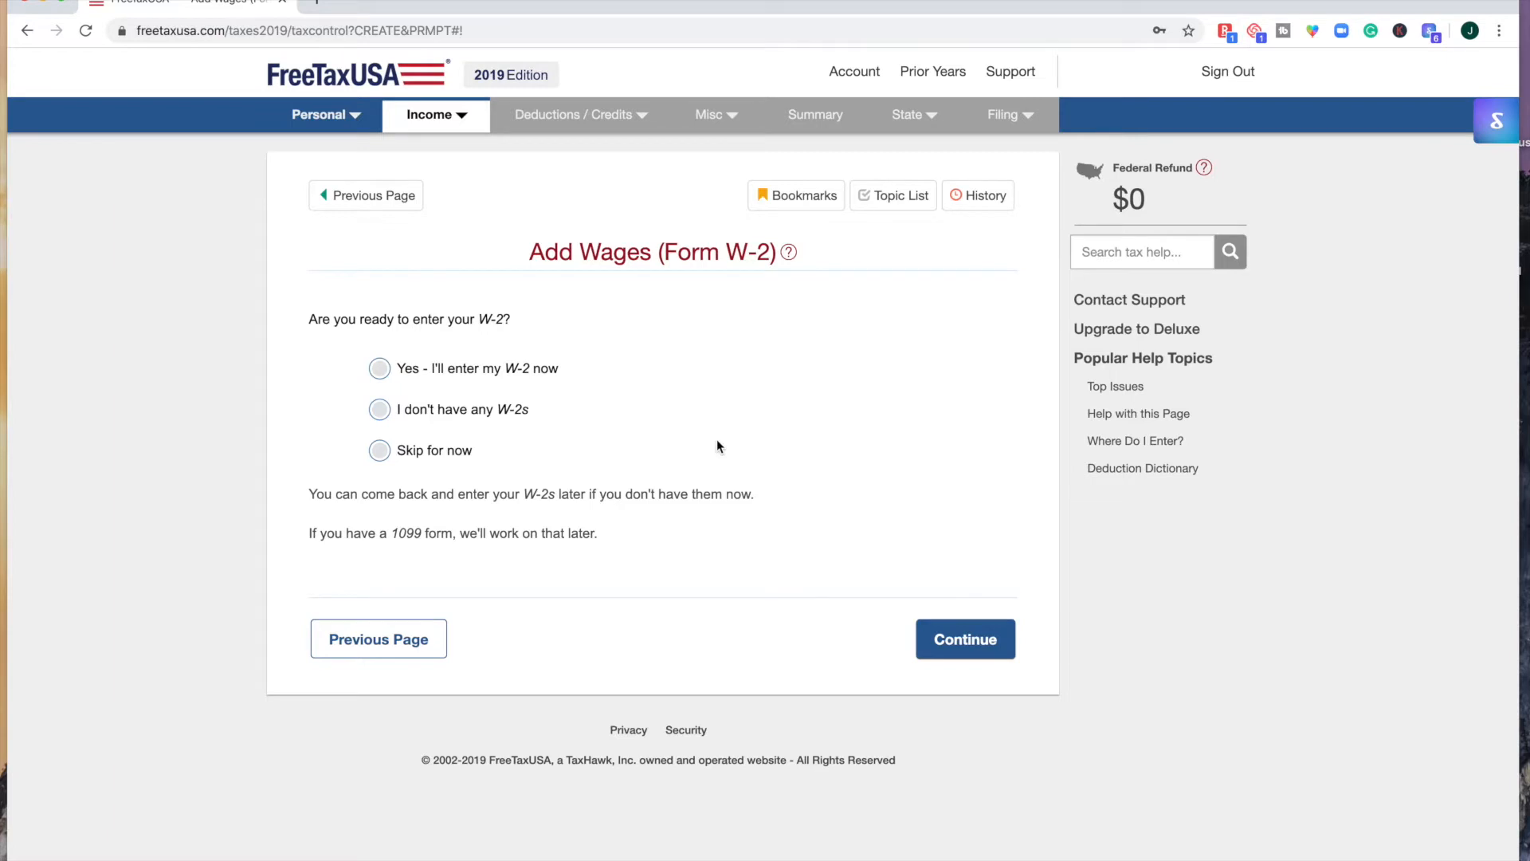
click(427, 372)
click(973, 639)
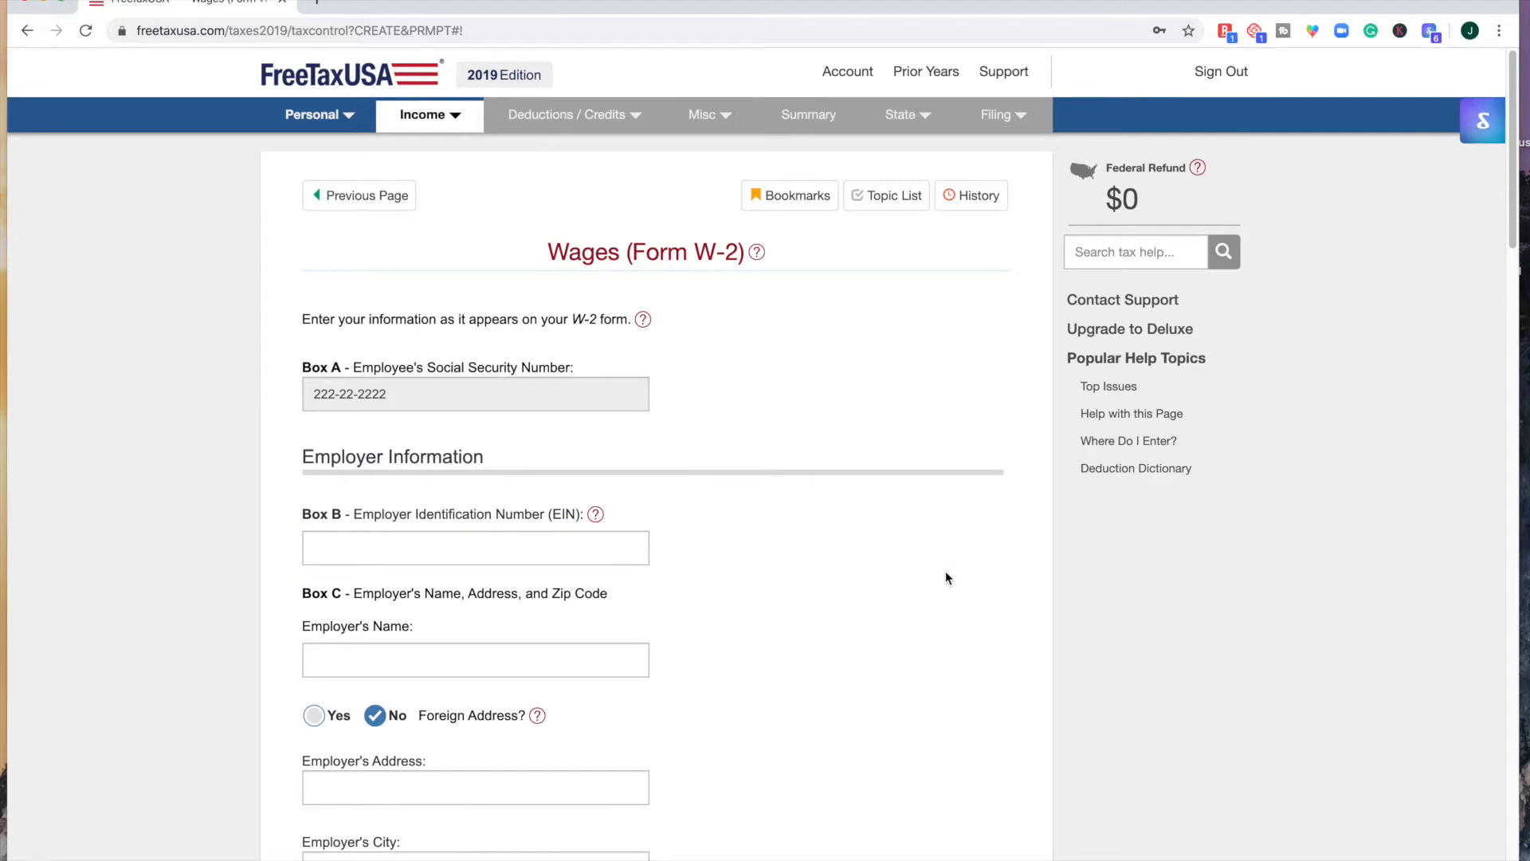
Step: Fill in the Company Z employer name and EIN, checking the EIN explanation
scroll(946, 574, down, 1)
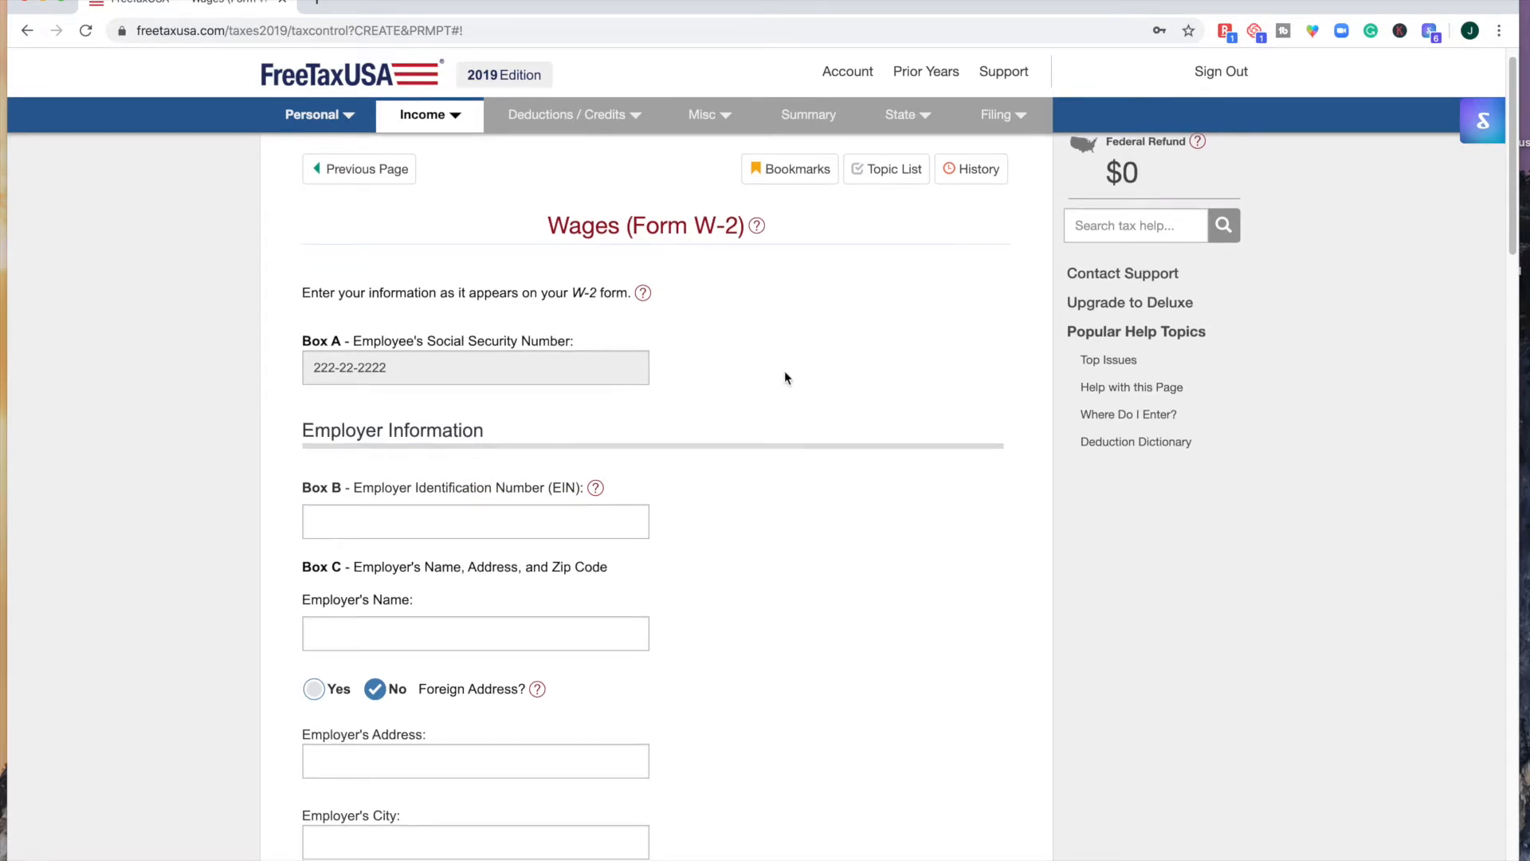
scroll(786, 376, down, 2)
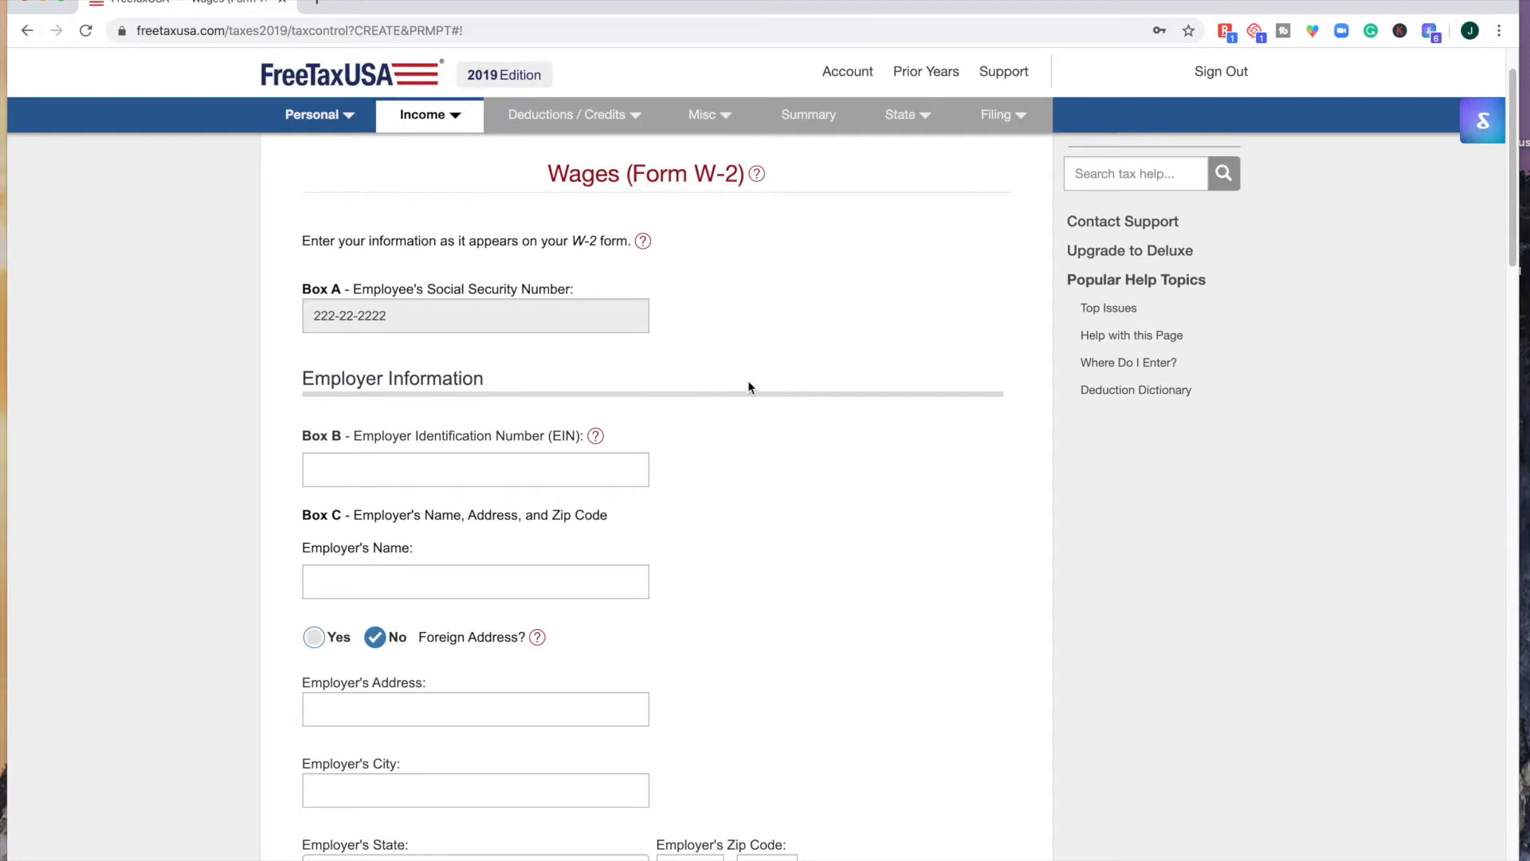
scroll(750, 386, down, 1)
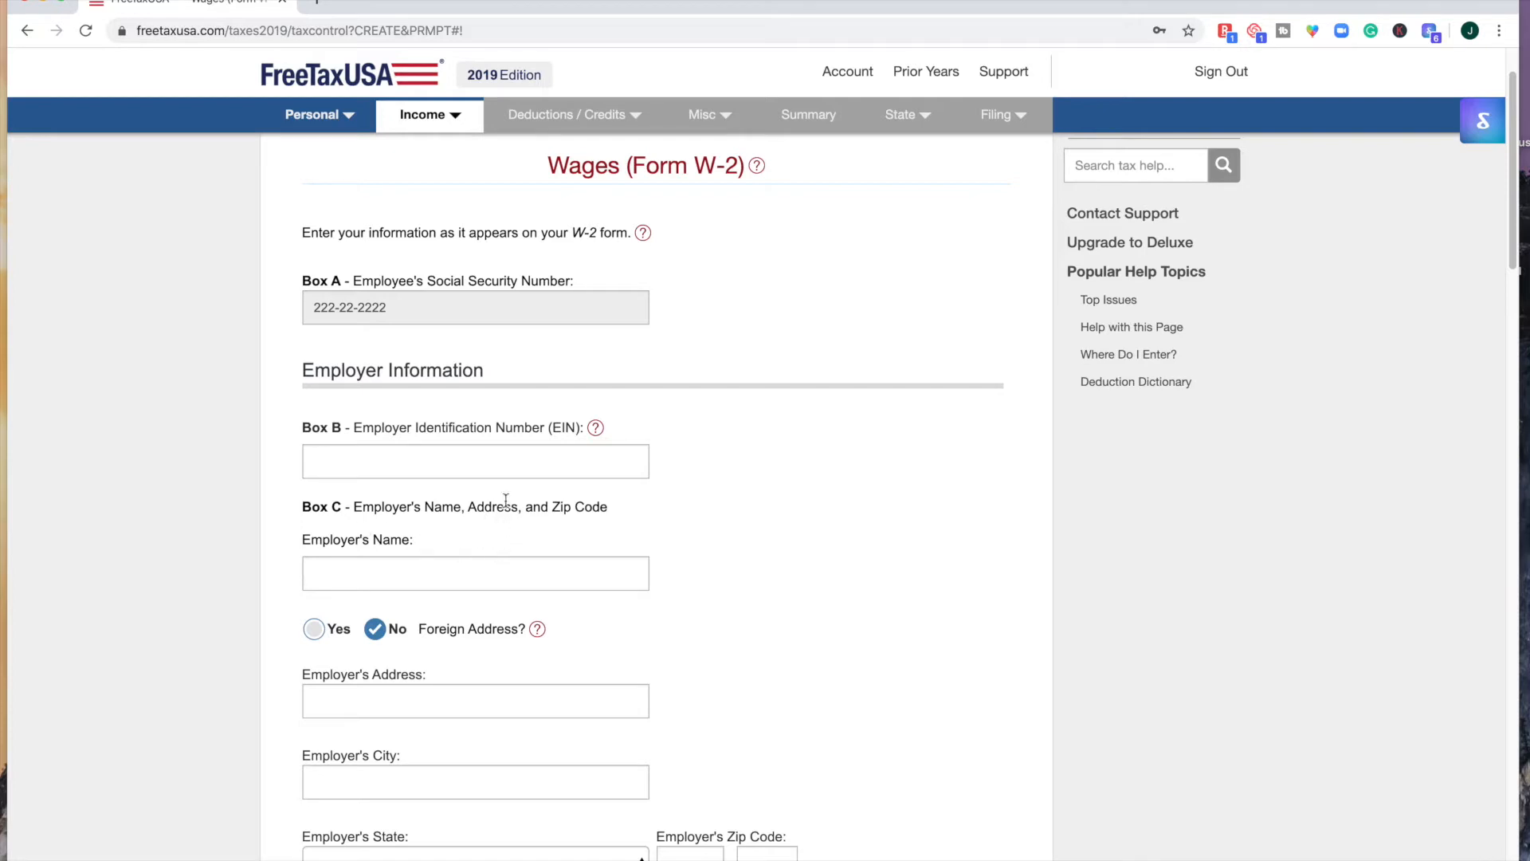
click(314, 568)
click(1227, 369)
click(352, 461)
click(623, 416)
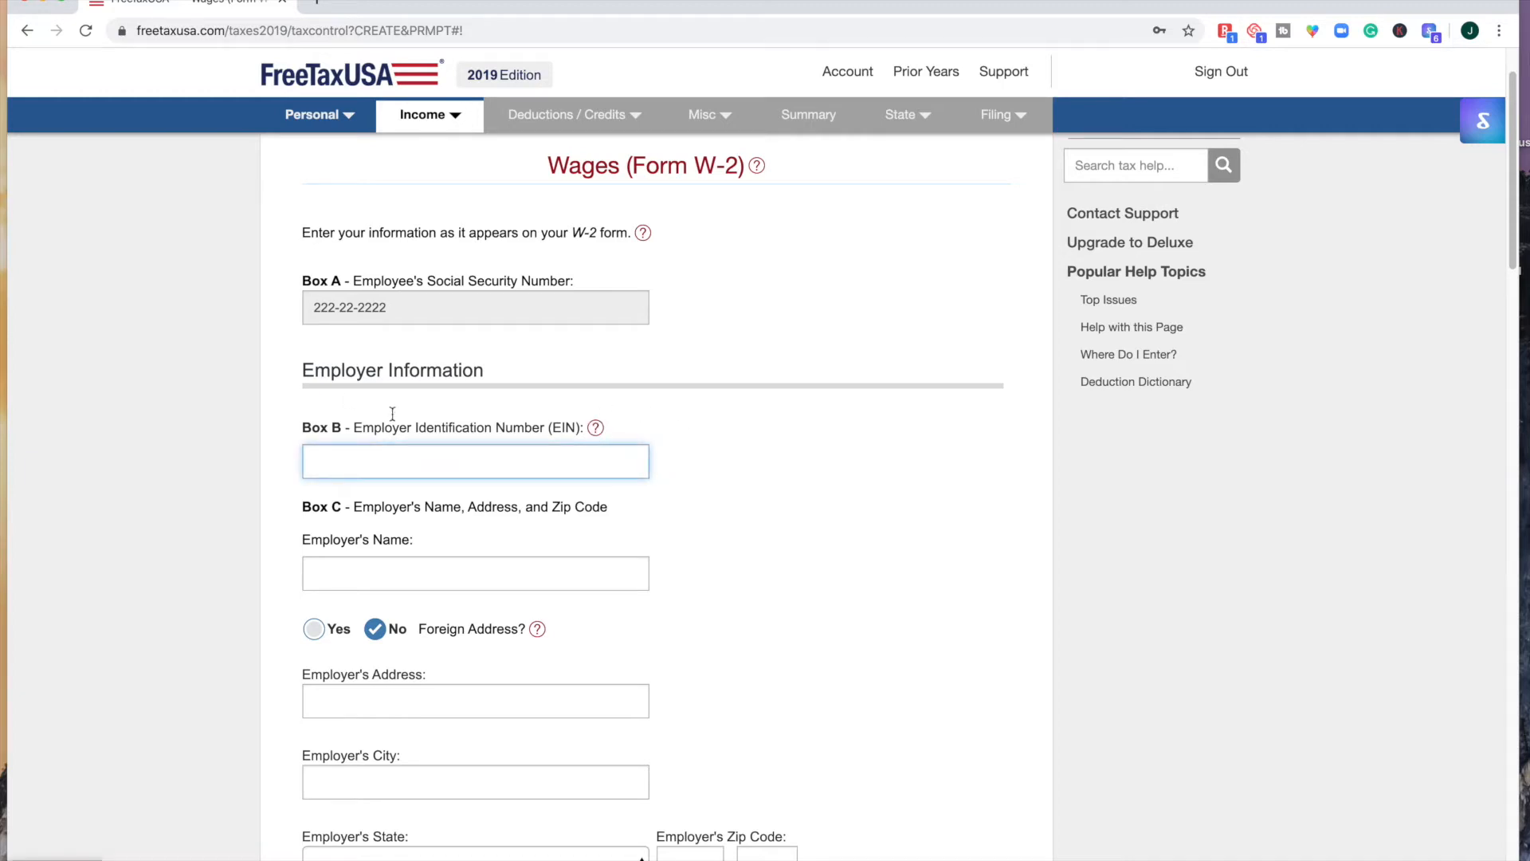
click(597, 430)
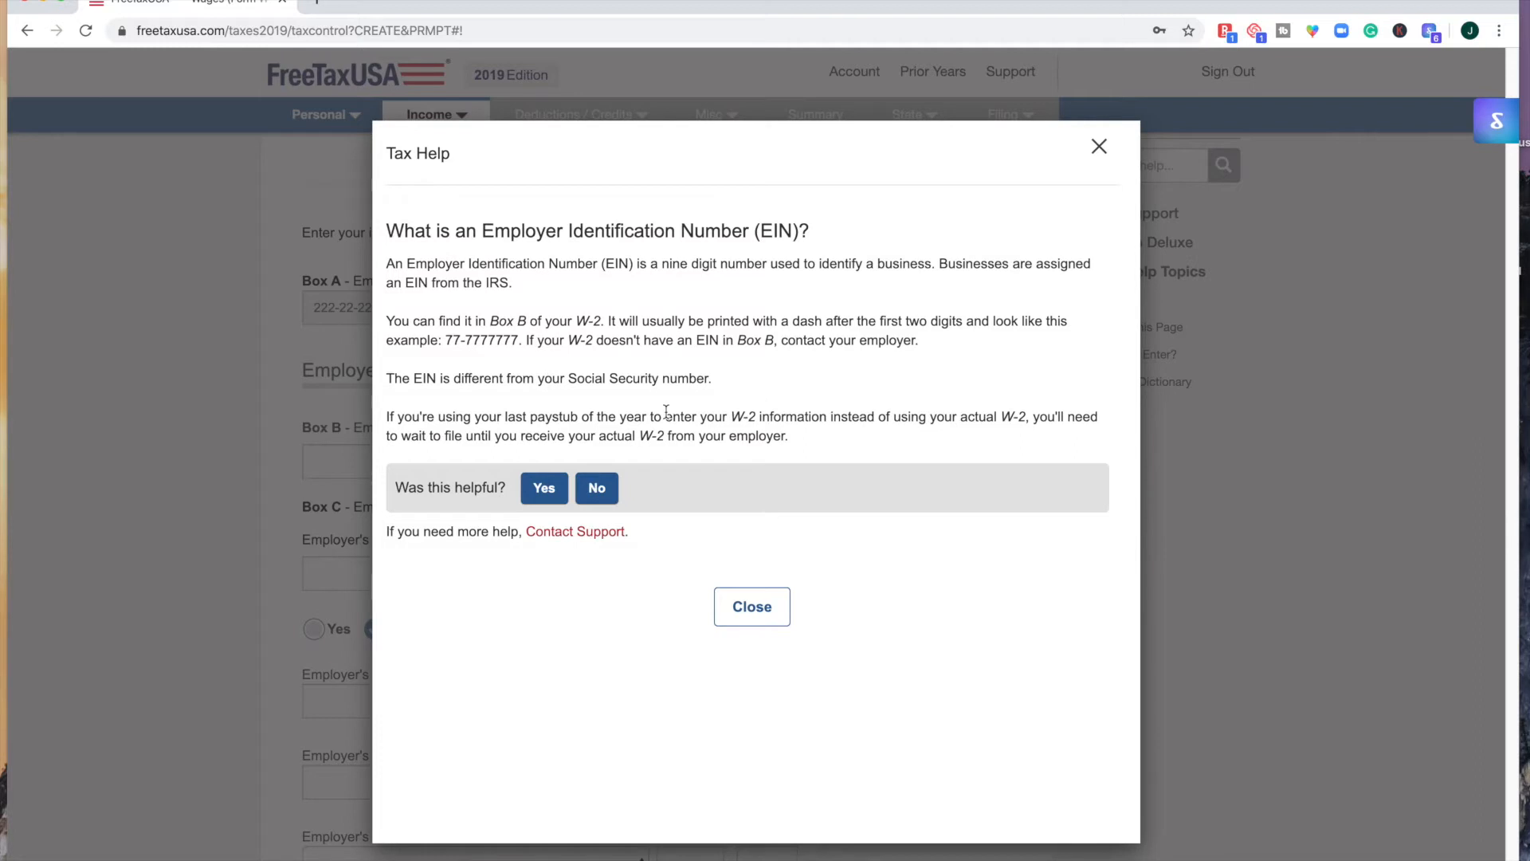
click(753, 606)
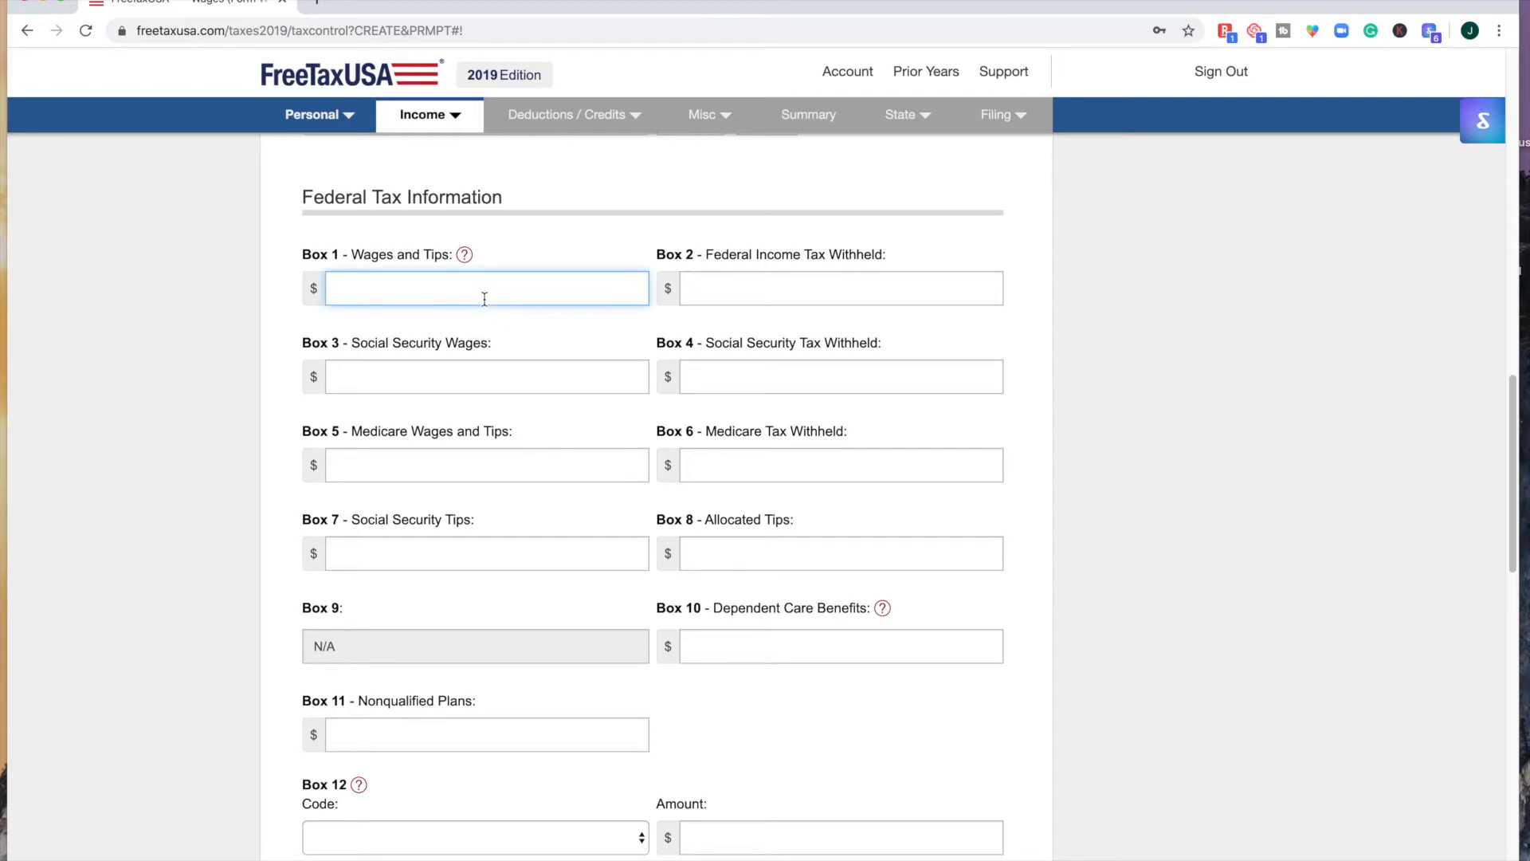
Step: Enter W-2 boxes 1–6 as 53725, 9103, 51359, 3184, 51359, 744 and save
text(53725)
key(Tab)
text(9103)
key(Tab)
text(51359)
key(Tab)
text(3184)
key(Tab)
text(51359)
key(Tab)
text(744)
key(Tab)
key(Tab)
key(Tab)
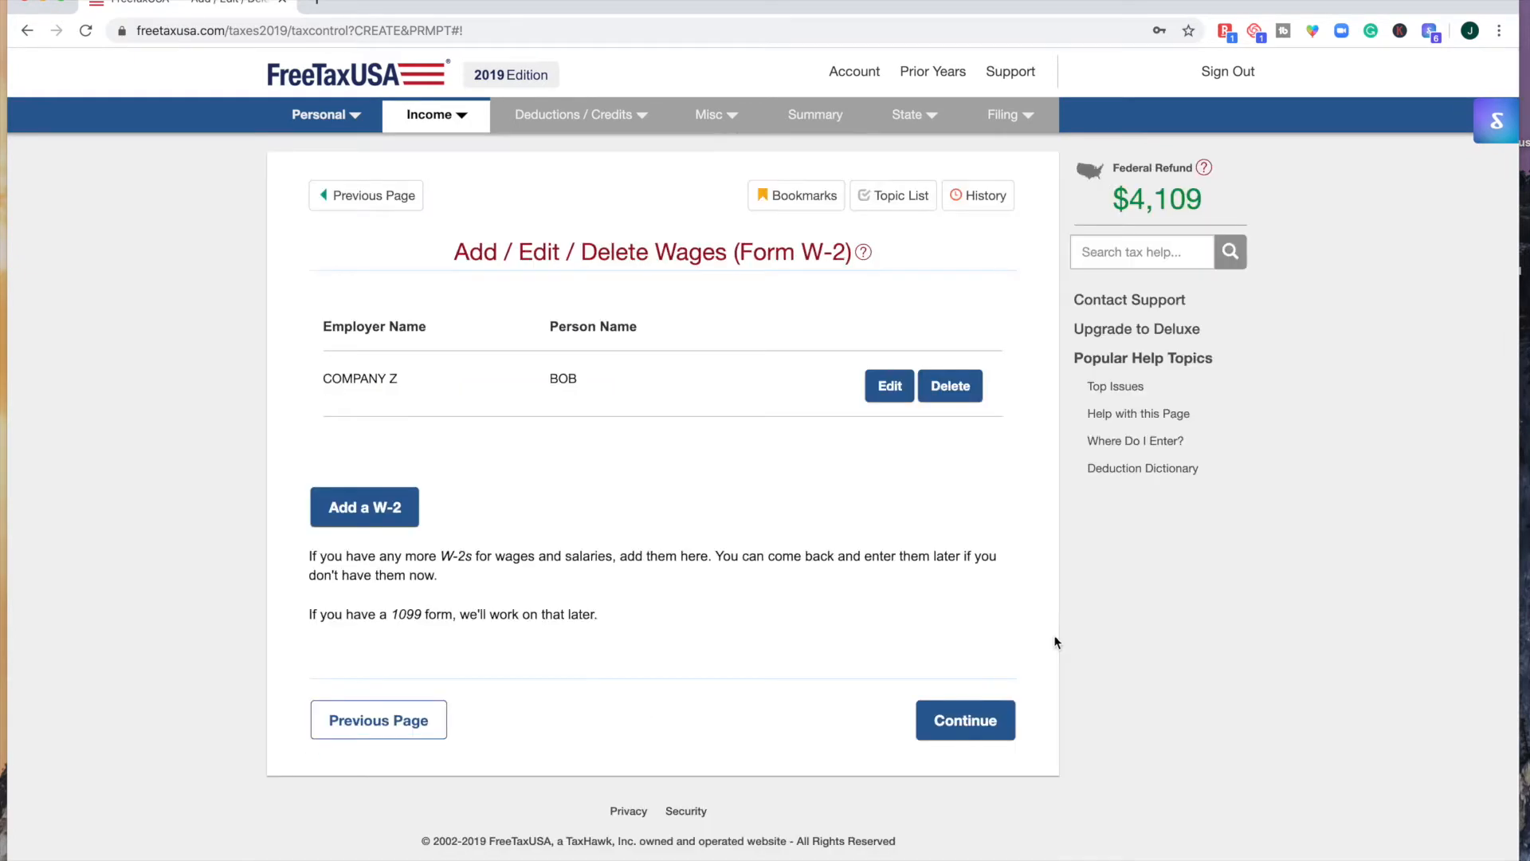
click(967, 720)
Step: Add a 1099-INT from TD AMERITRADE with $48 interest in Box 1
scroll(762, 369, up, 3)
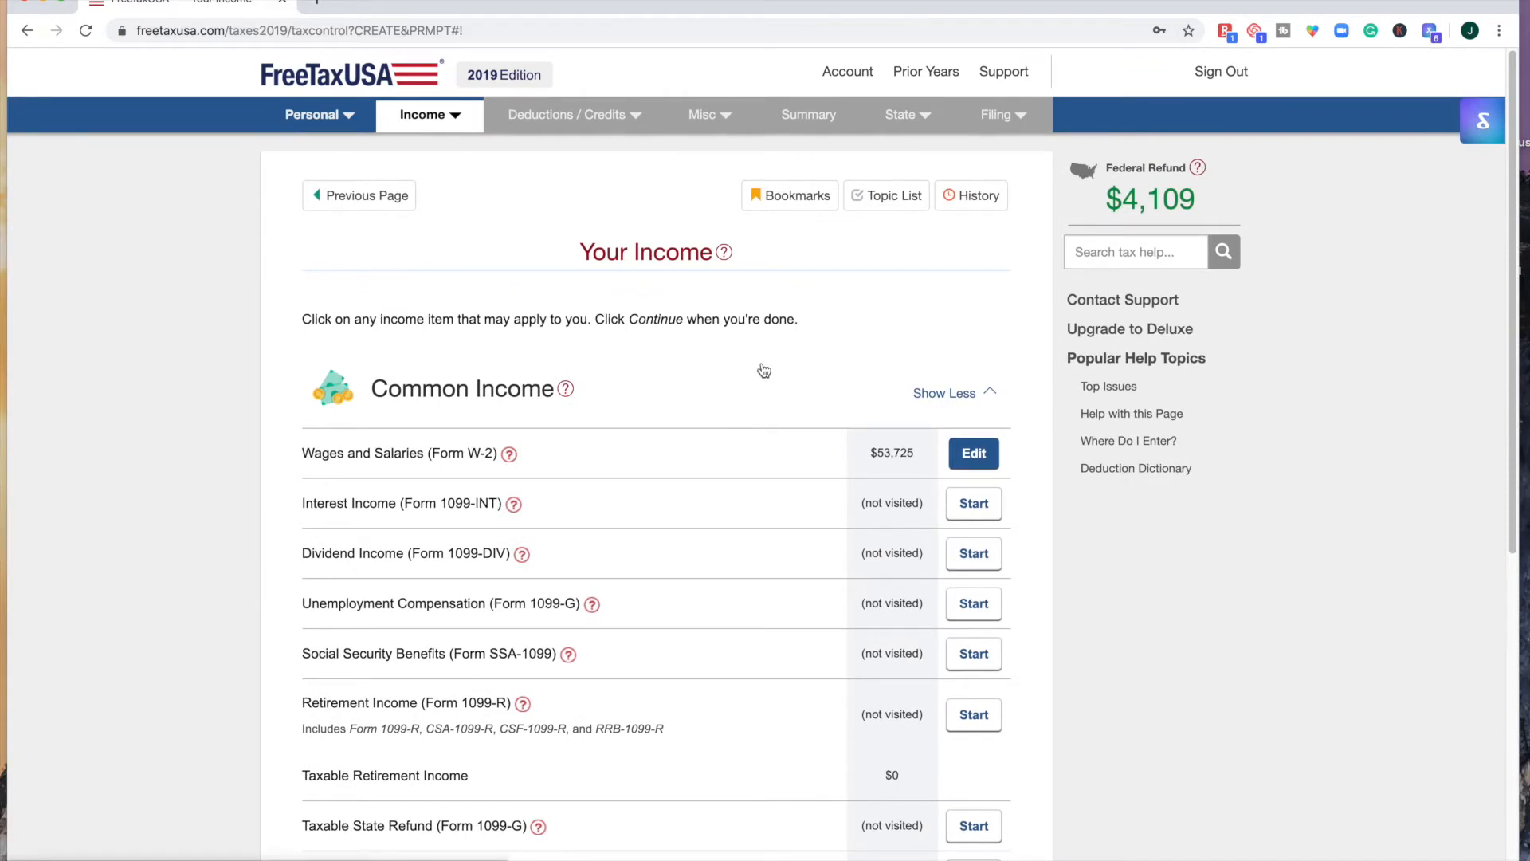
scroll(763, 371, down, 2)
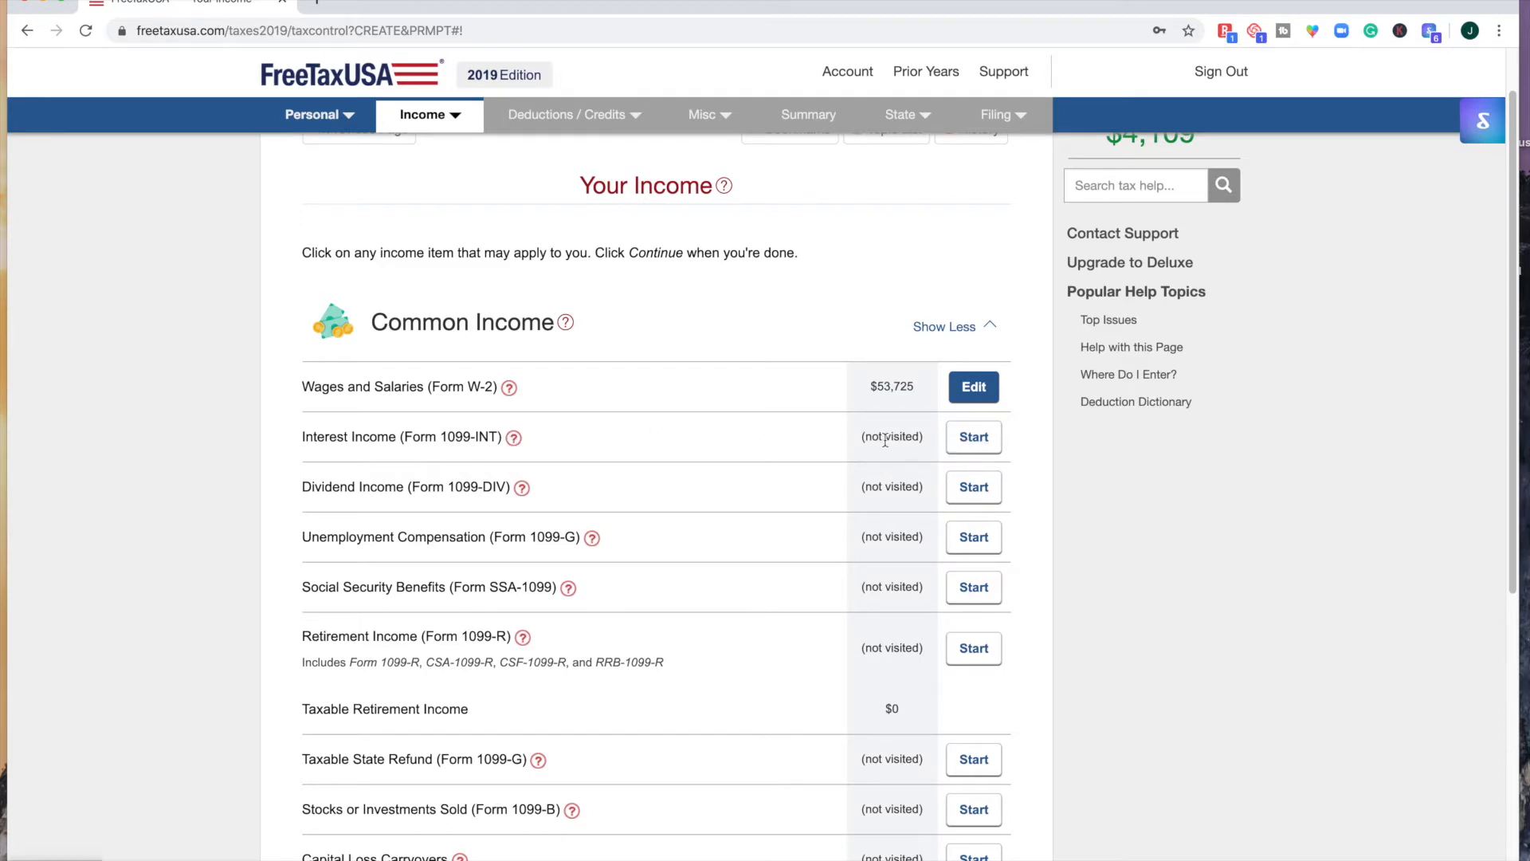
scroll(885, 446, down, 2)
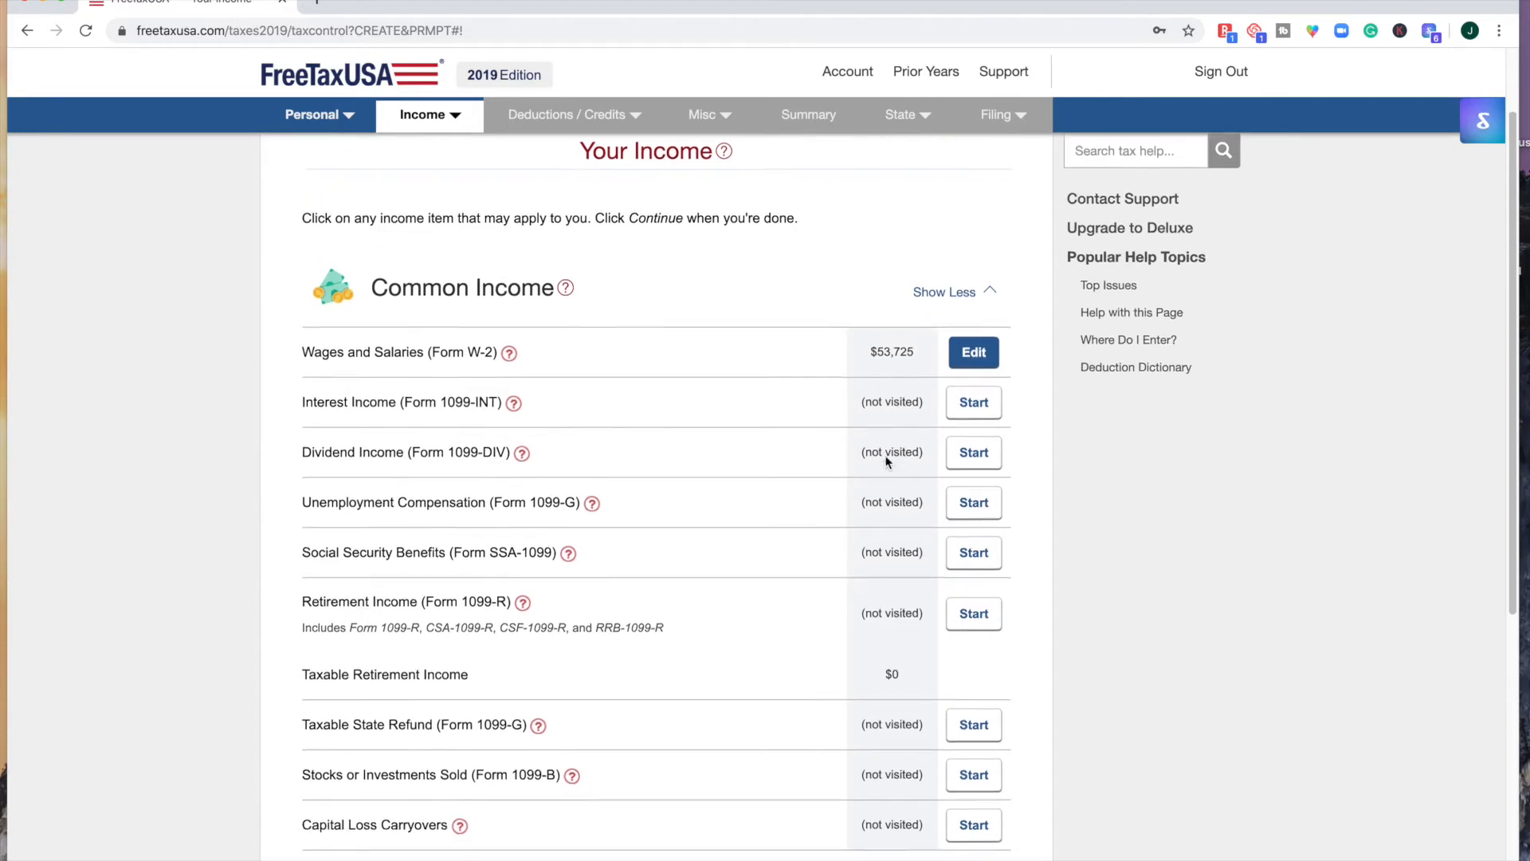
scroll(887, 461, down, 1)
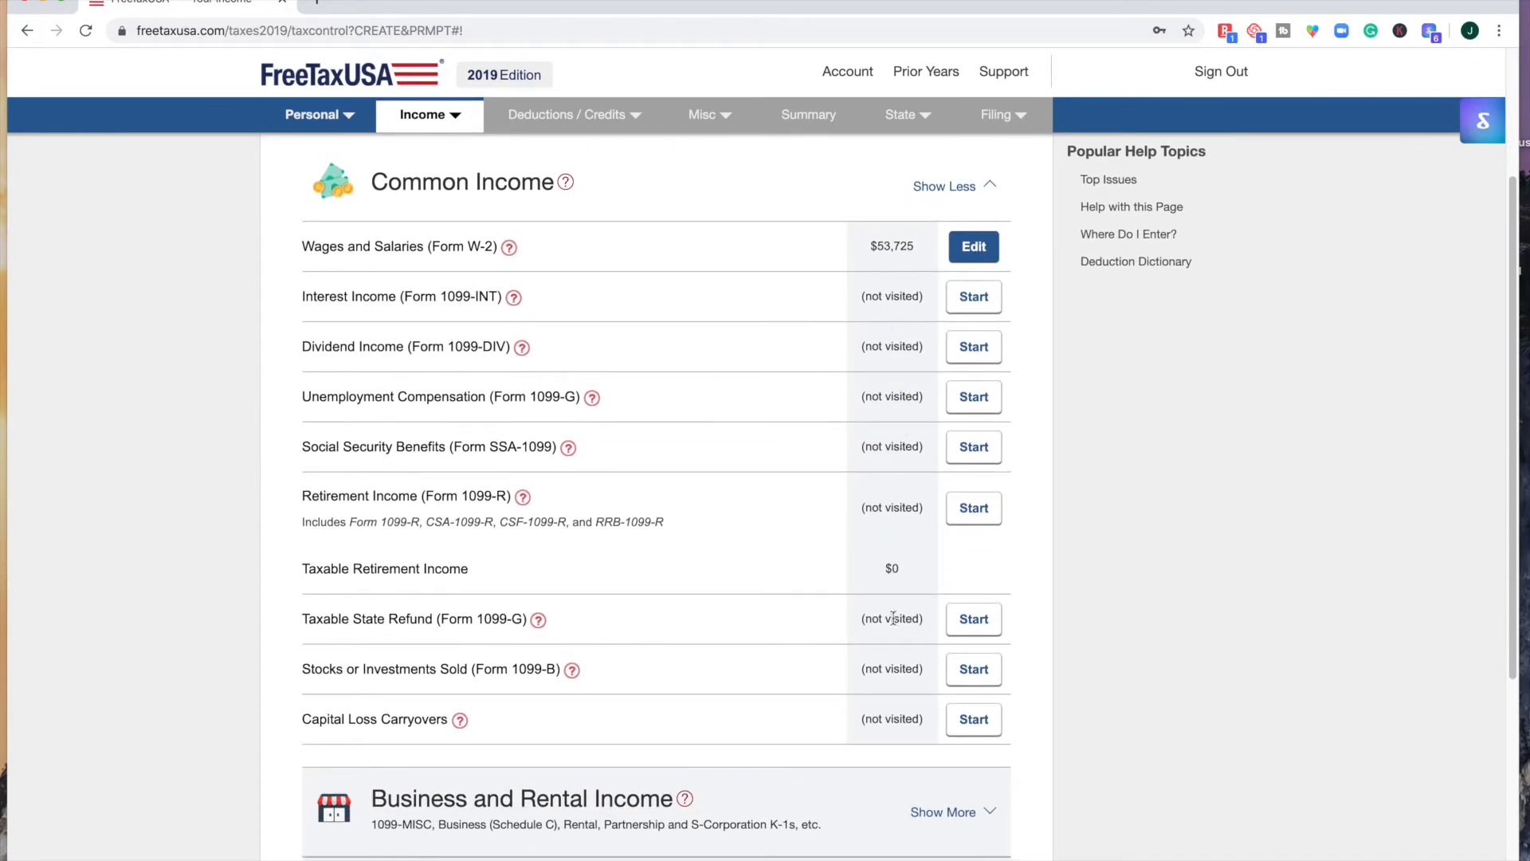
click(983, 305)
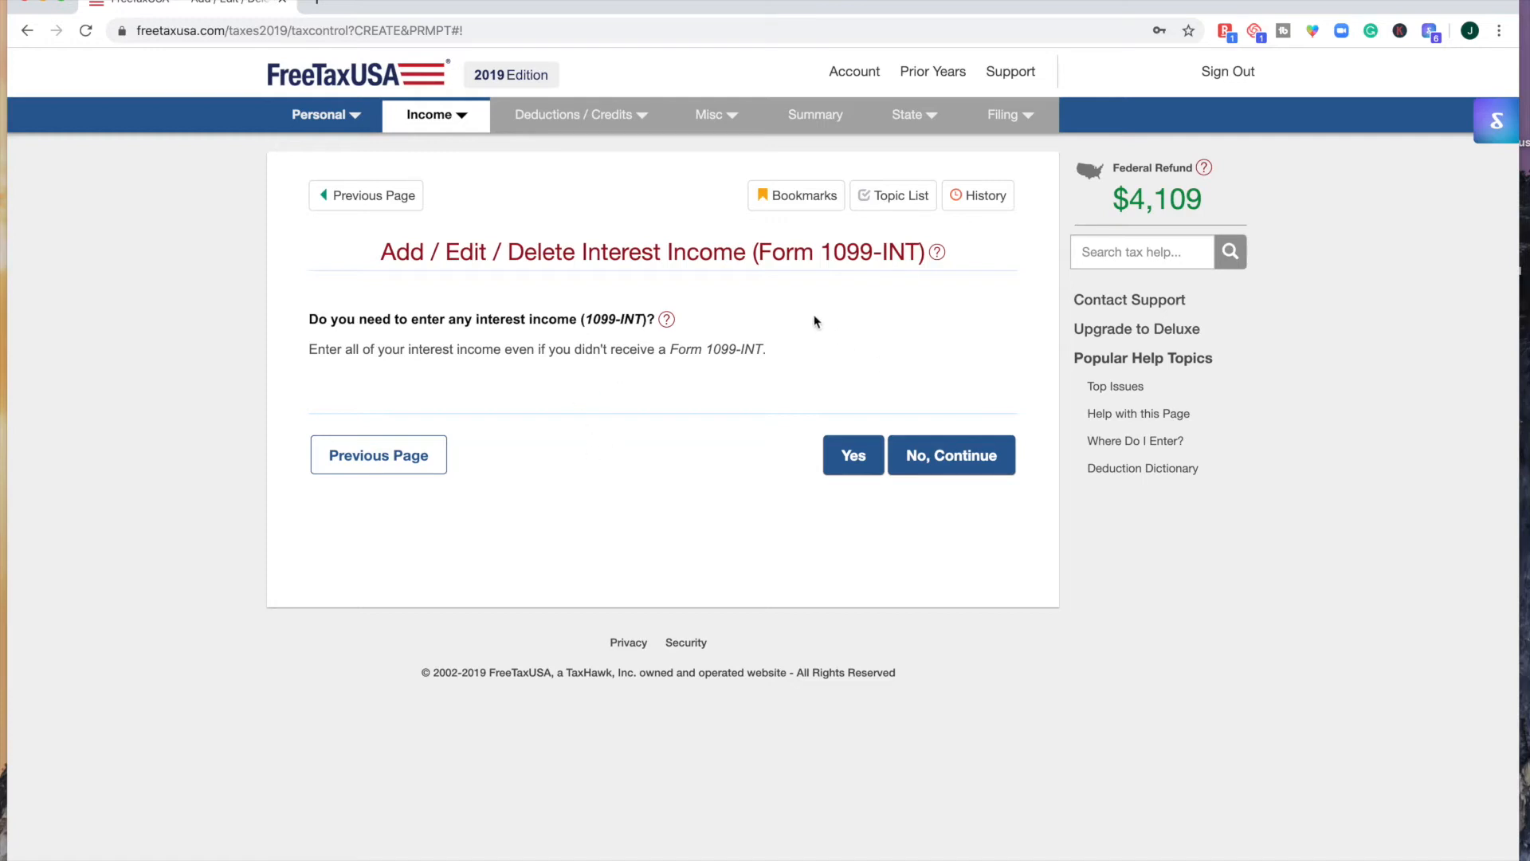
click(854, 456)
text(TD AMERITRADE)
click(457, 538)
text(48)
key(Return)
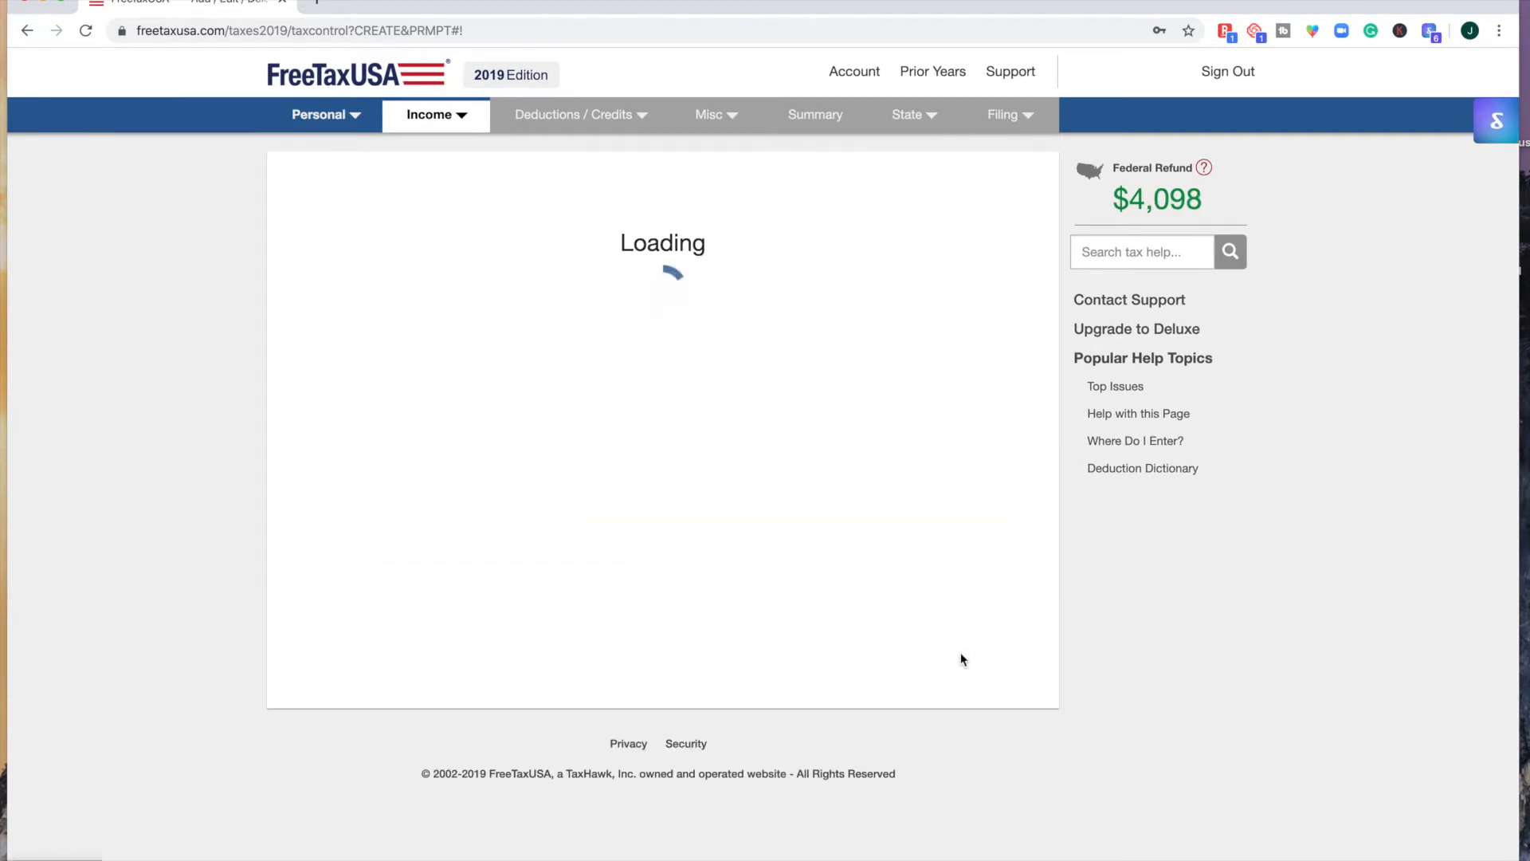
Step: Review the remaining income categories, including Business and Rental, and finish the income section
scroll(738, 581, down, 2)
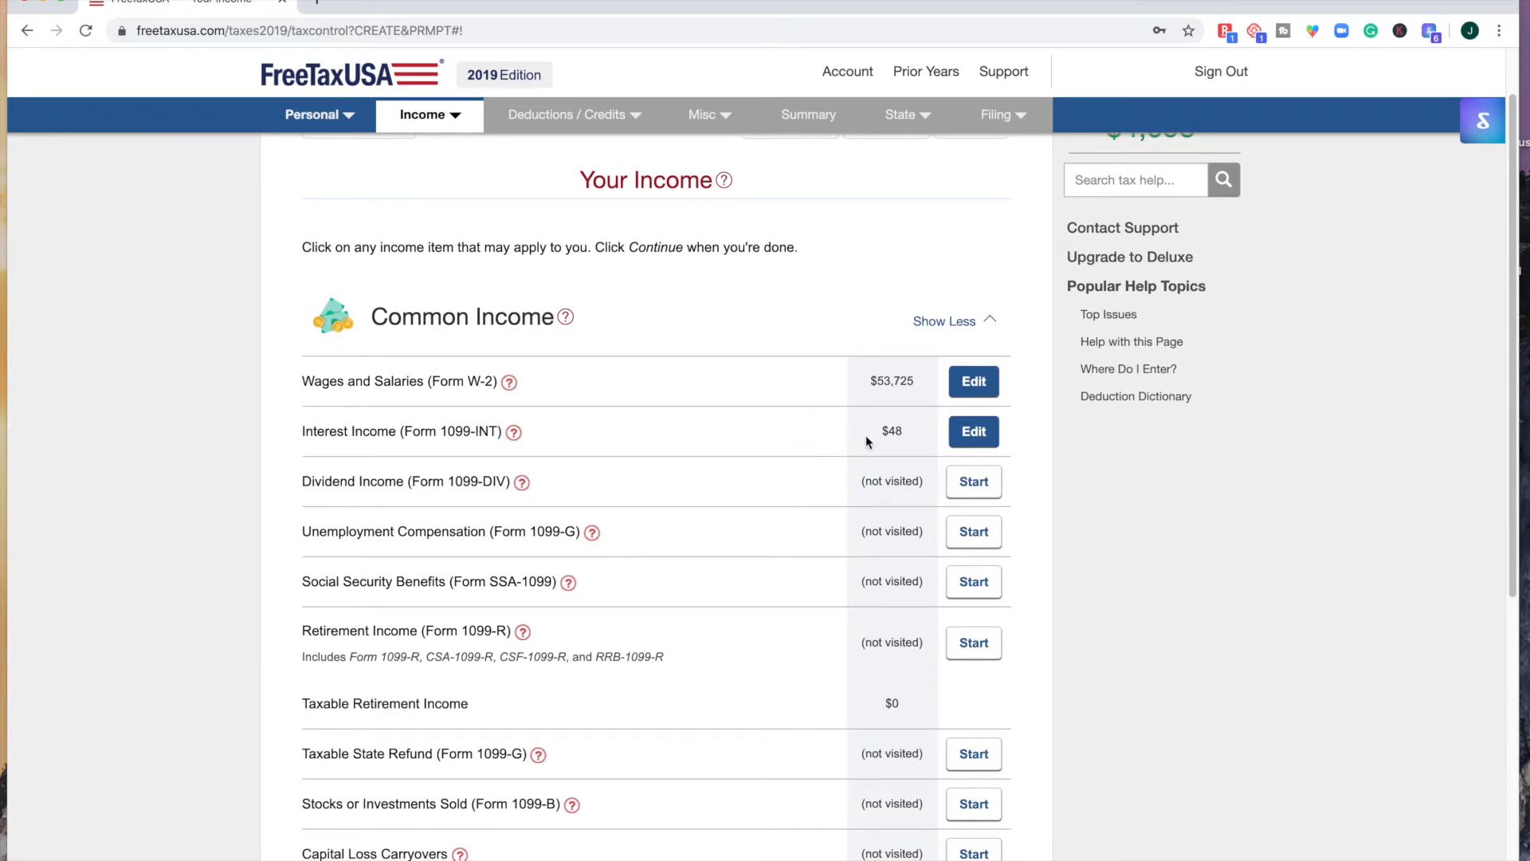
scroll(866, 435, down, 3)
scroll(866, 438, down, 5)
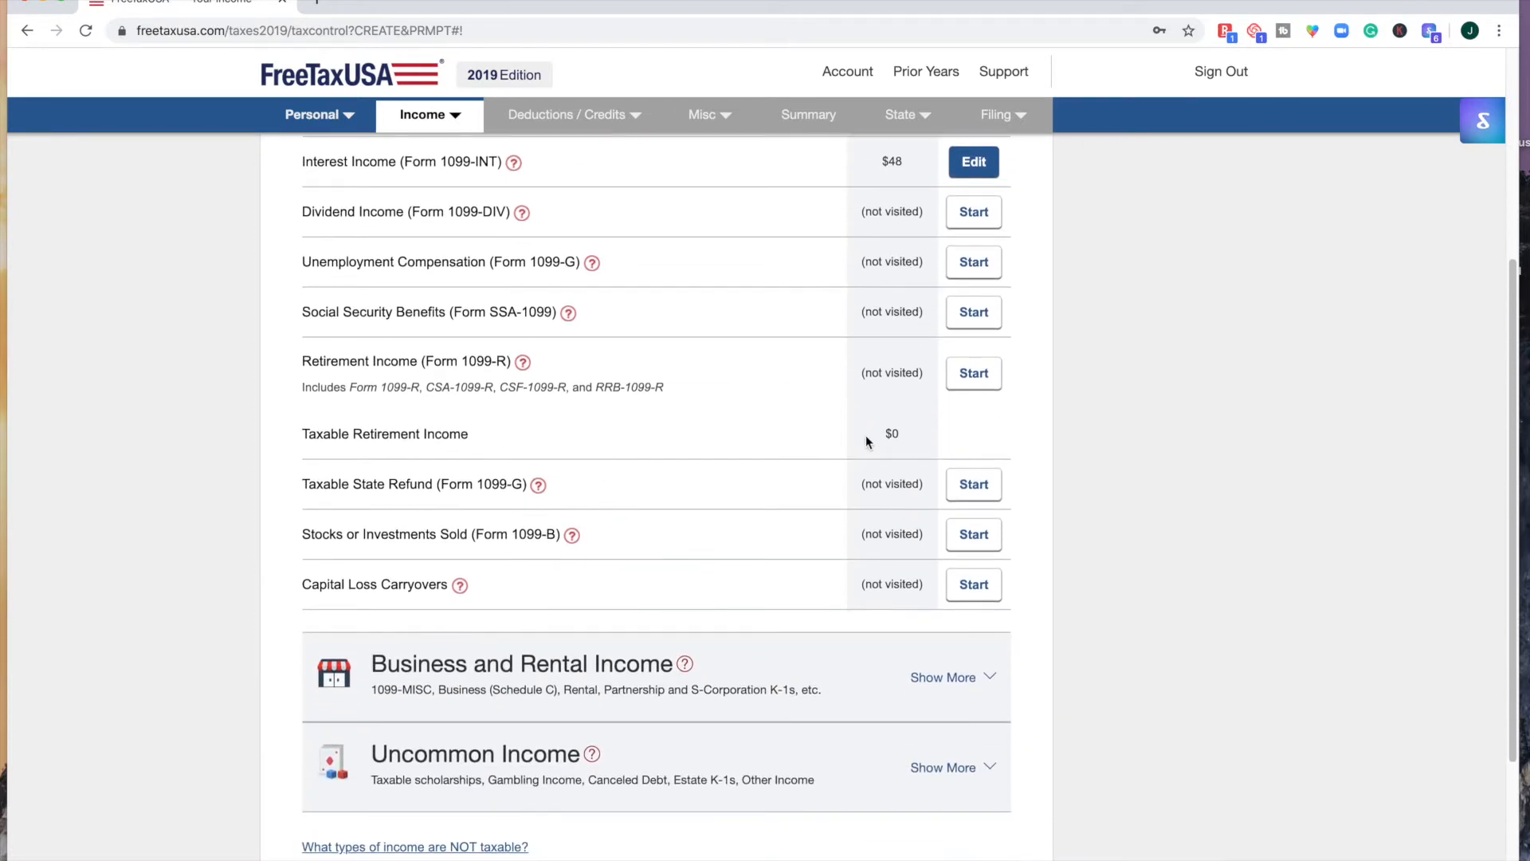
scroll(866, 435, down, 4)
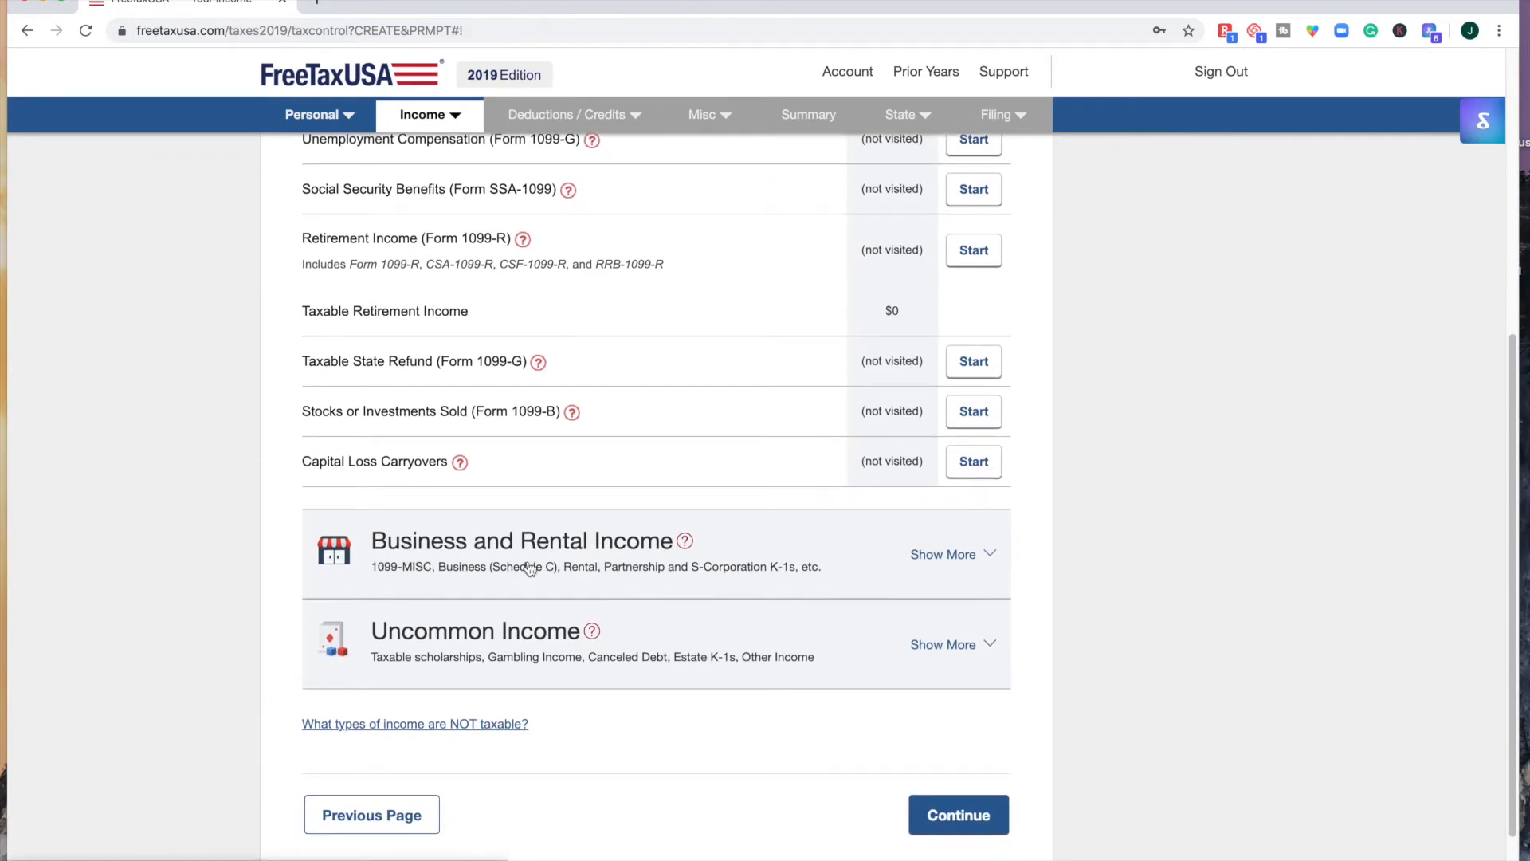
click(991, 556)
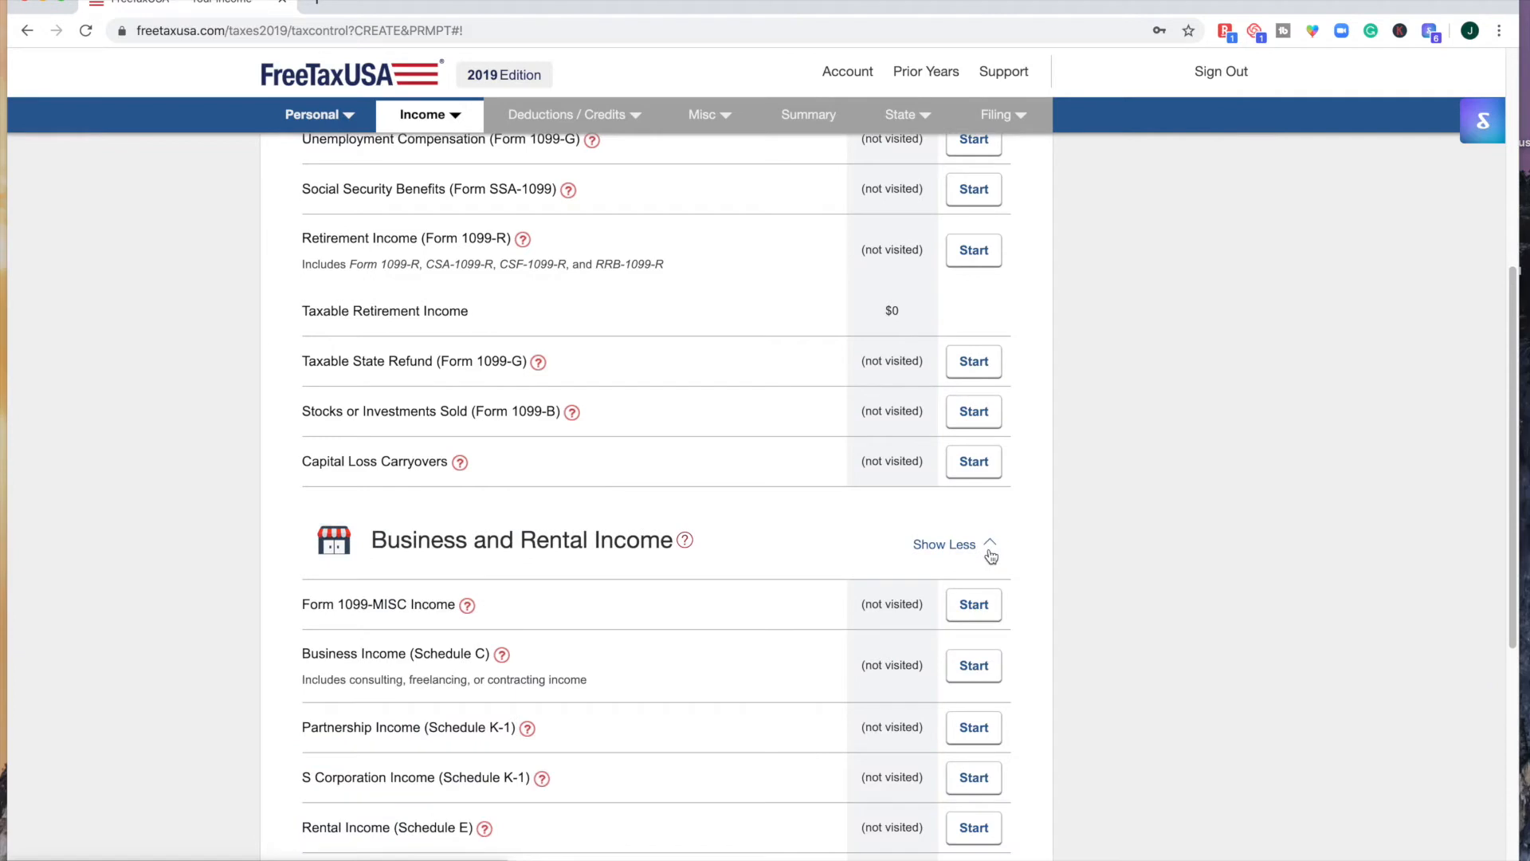
scroll(647, 668, down, 2)
scroll(647, 664, down, 3)
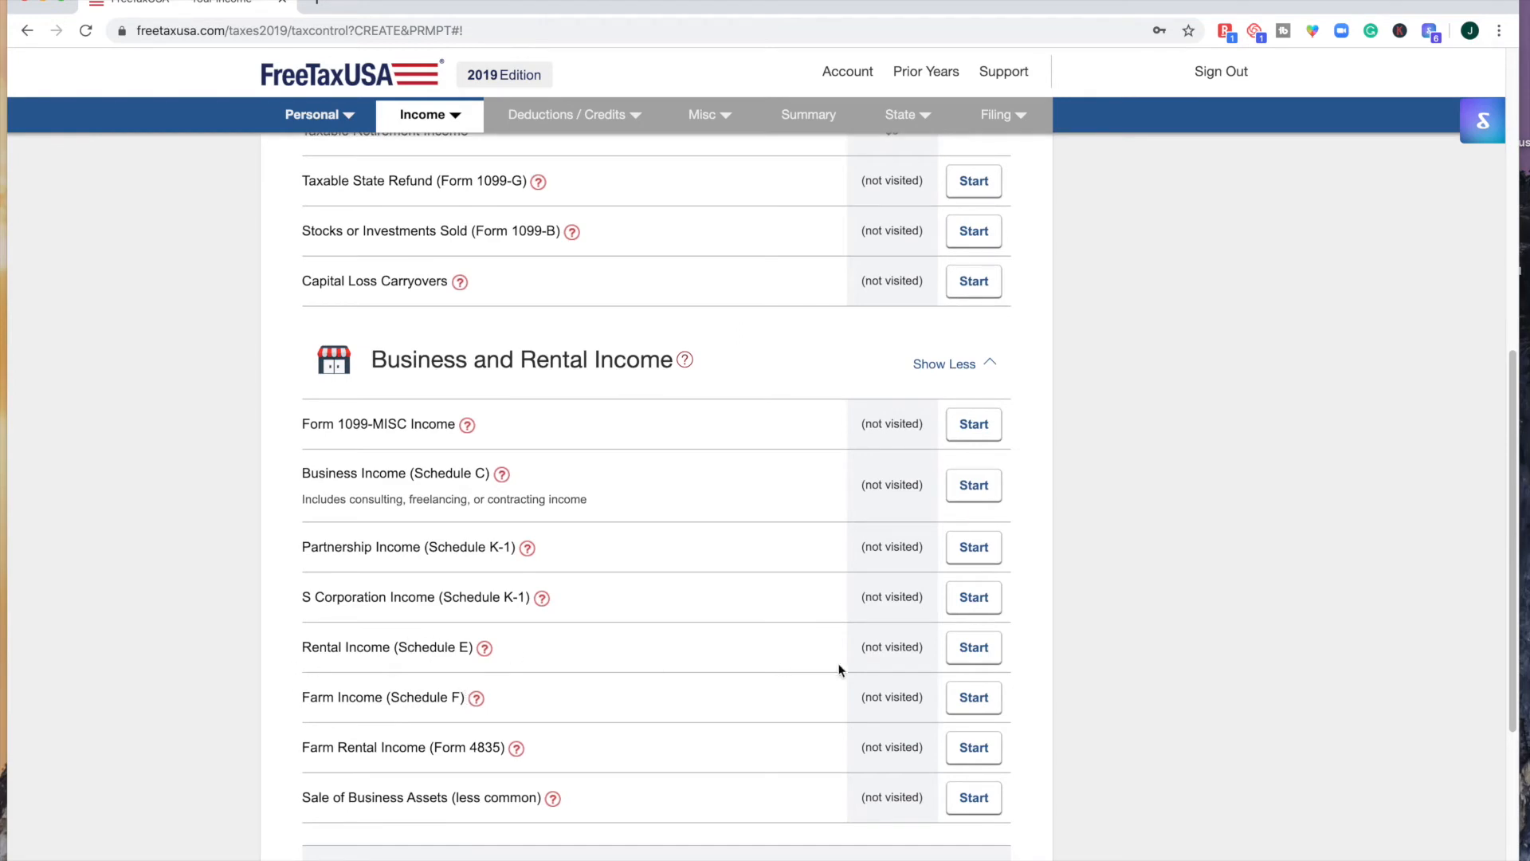
click(973, 648)
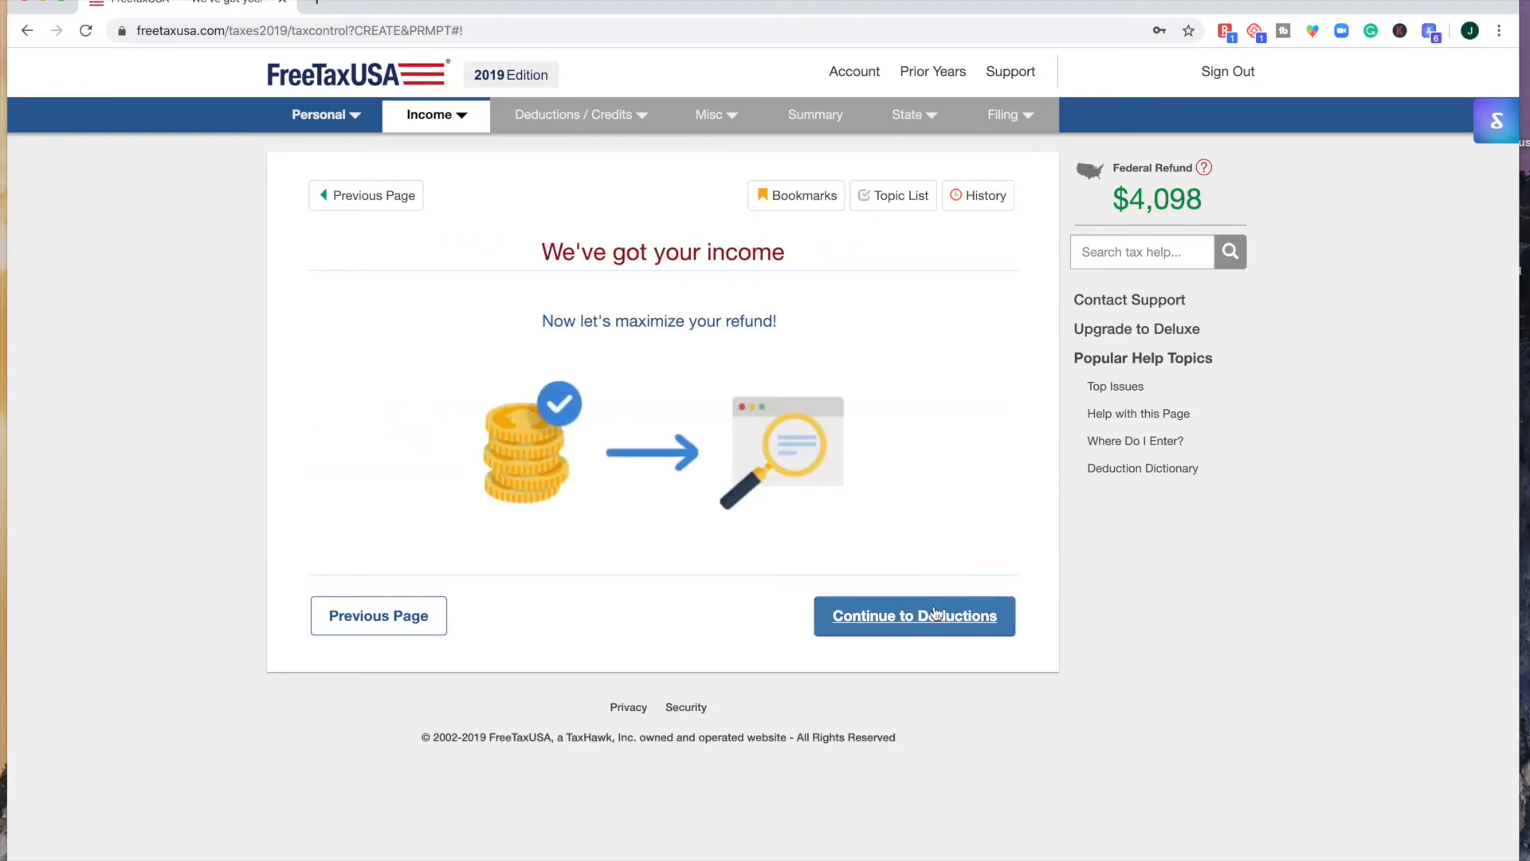
Step: Enter Deductions, accept the $12,200 standard deduction explanation, and review the itemized deductions list
click(931, 619)
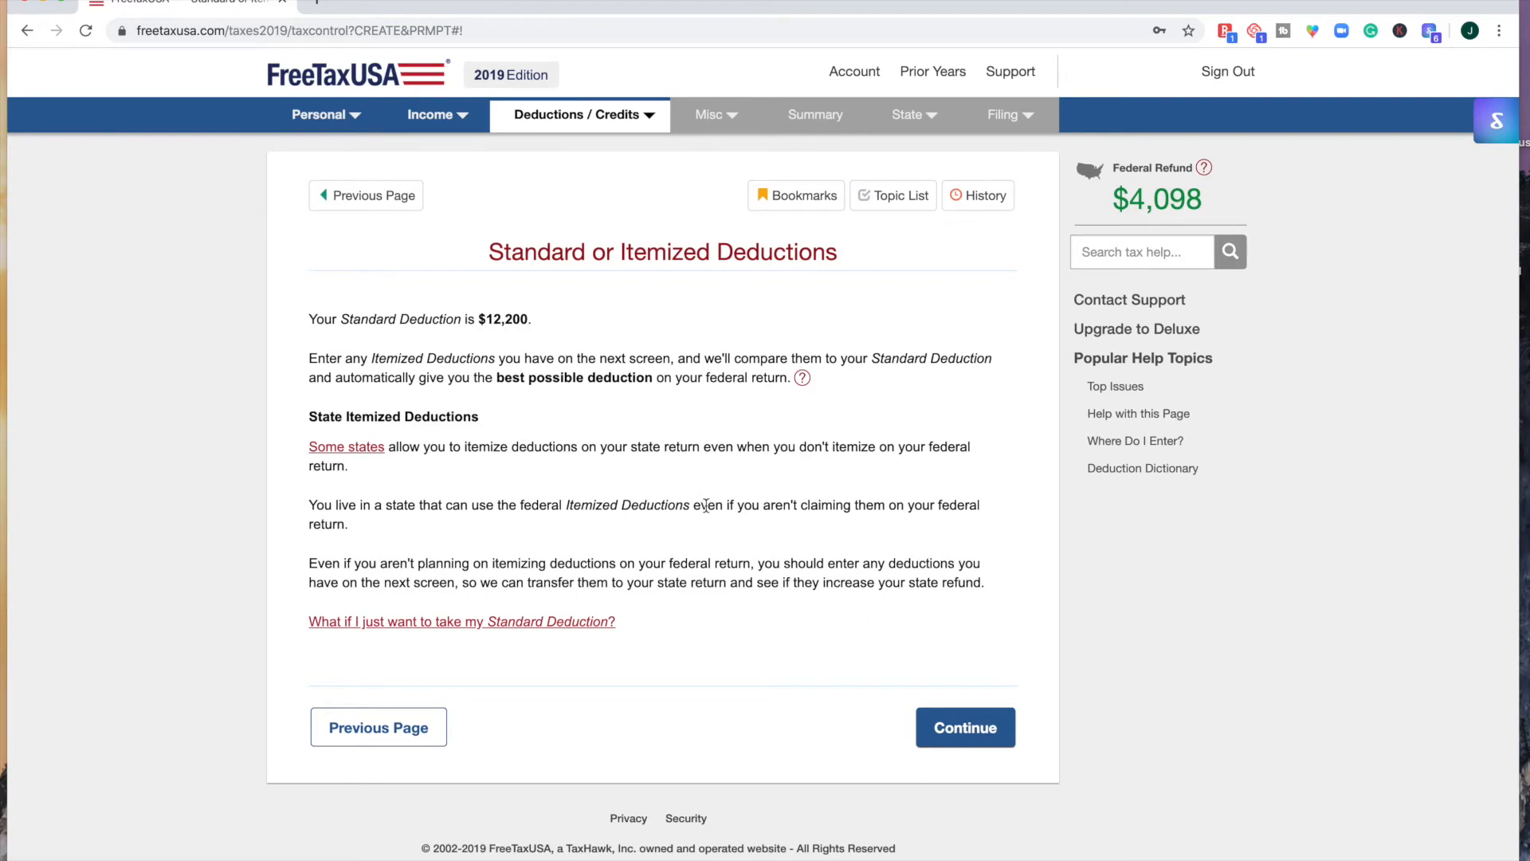
click(934, 724)
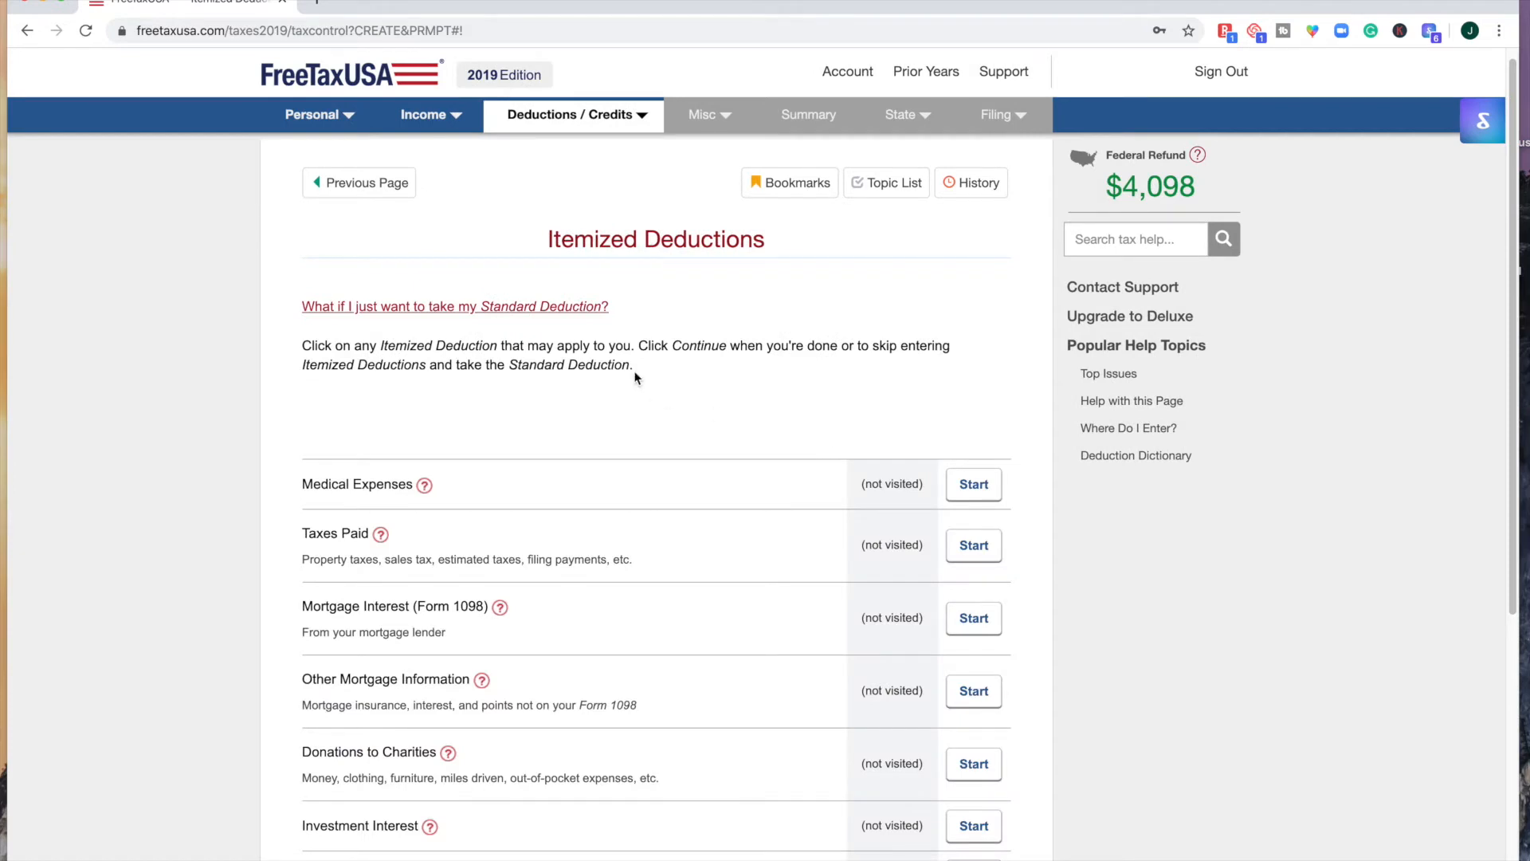
scroll(763, 289, down, 5)
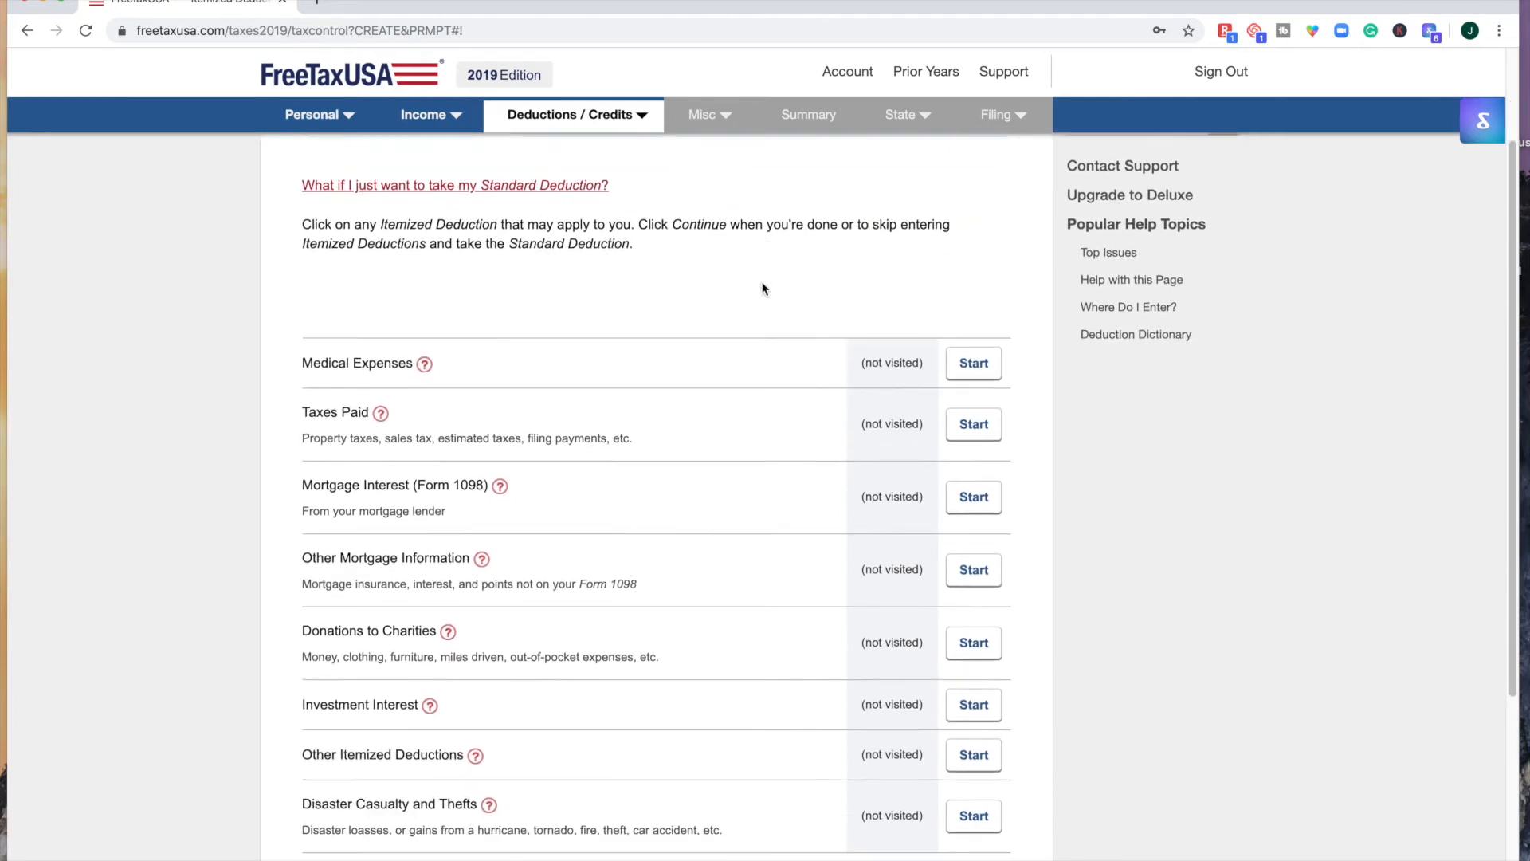
scroll(763, 289, down, 4)
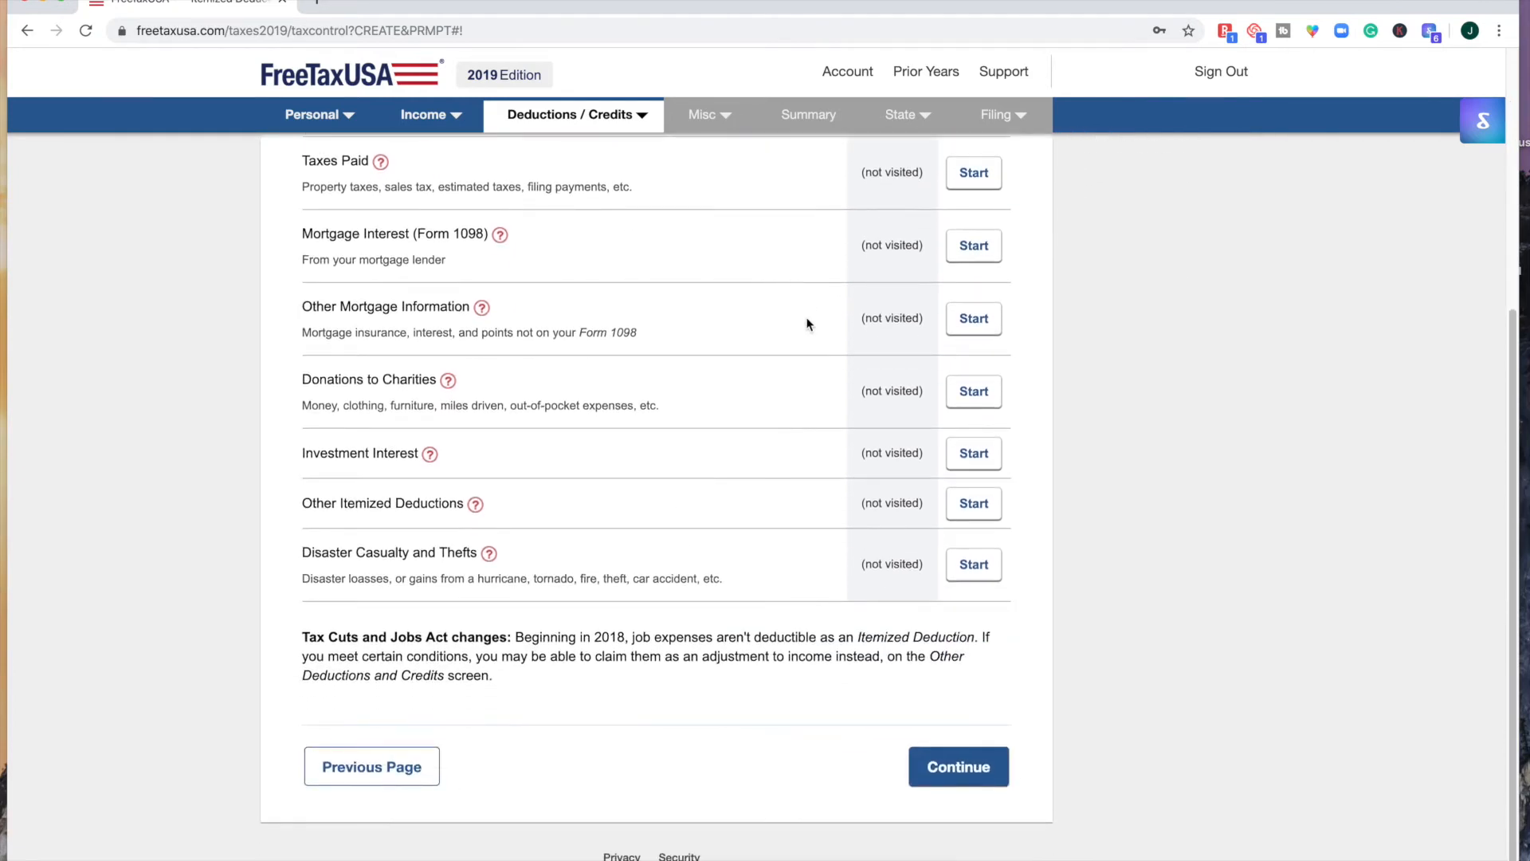
scroll(808, 324, up, 3)
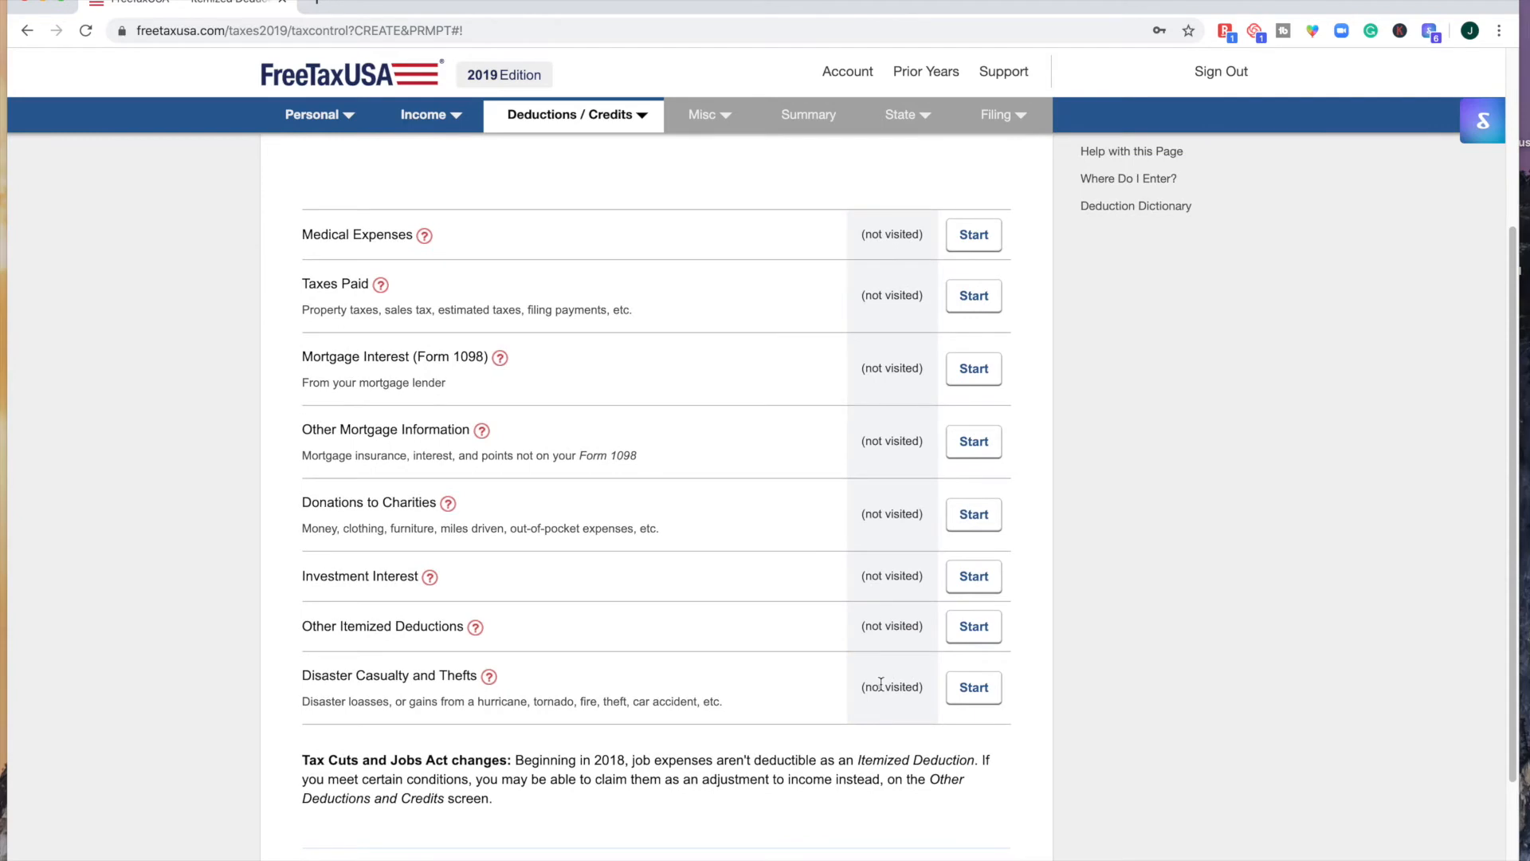
scroll(883, 686, down, 1)
Step: Skip itemized deductions, keep no IRA contributions, and answer No to college tuition
click(964, 845)
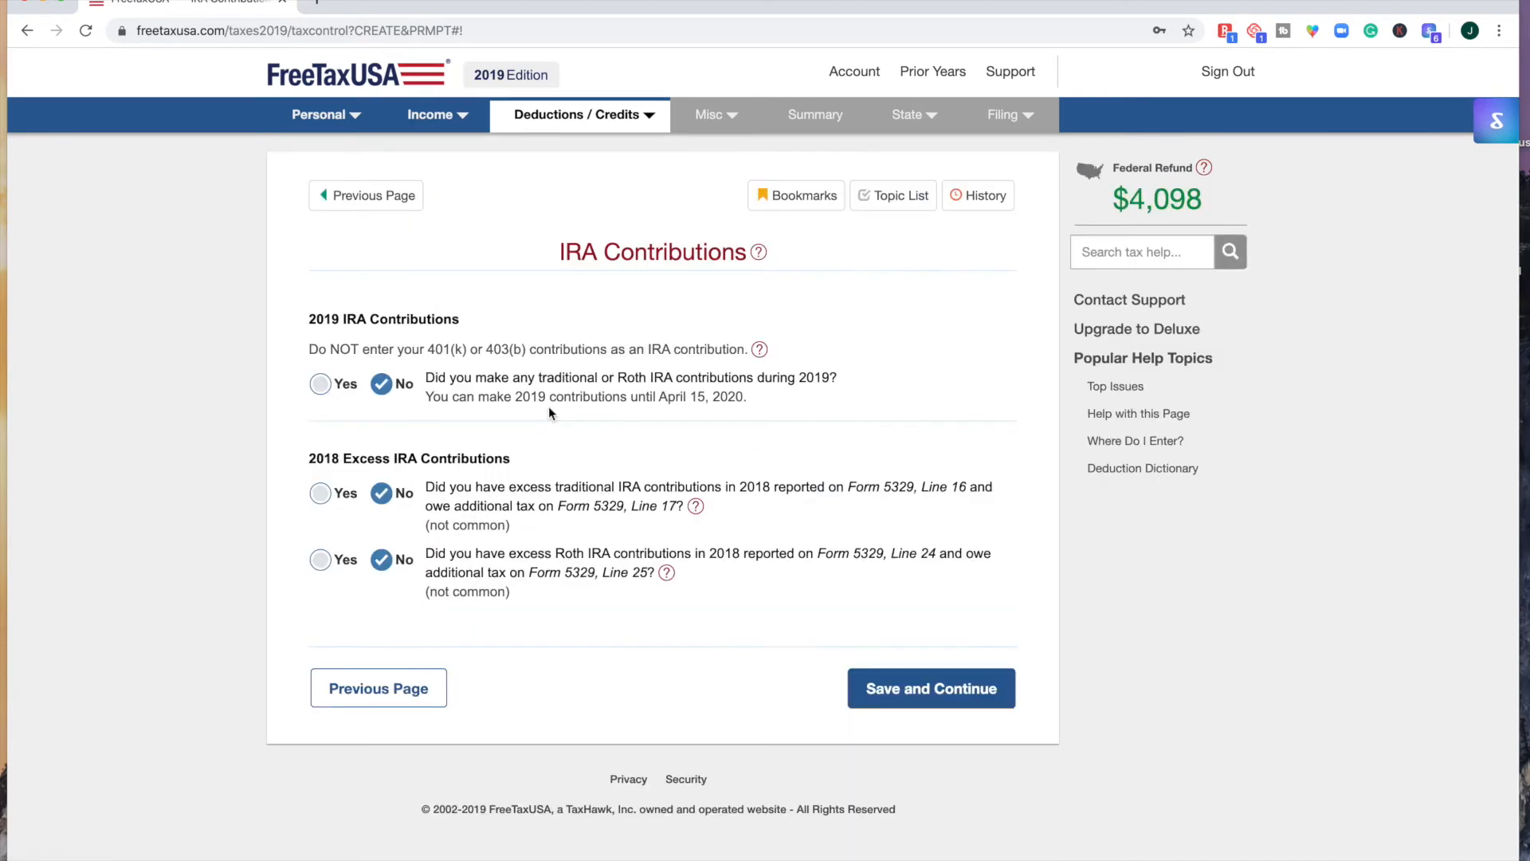
click(939, 689)
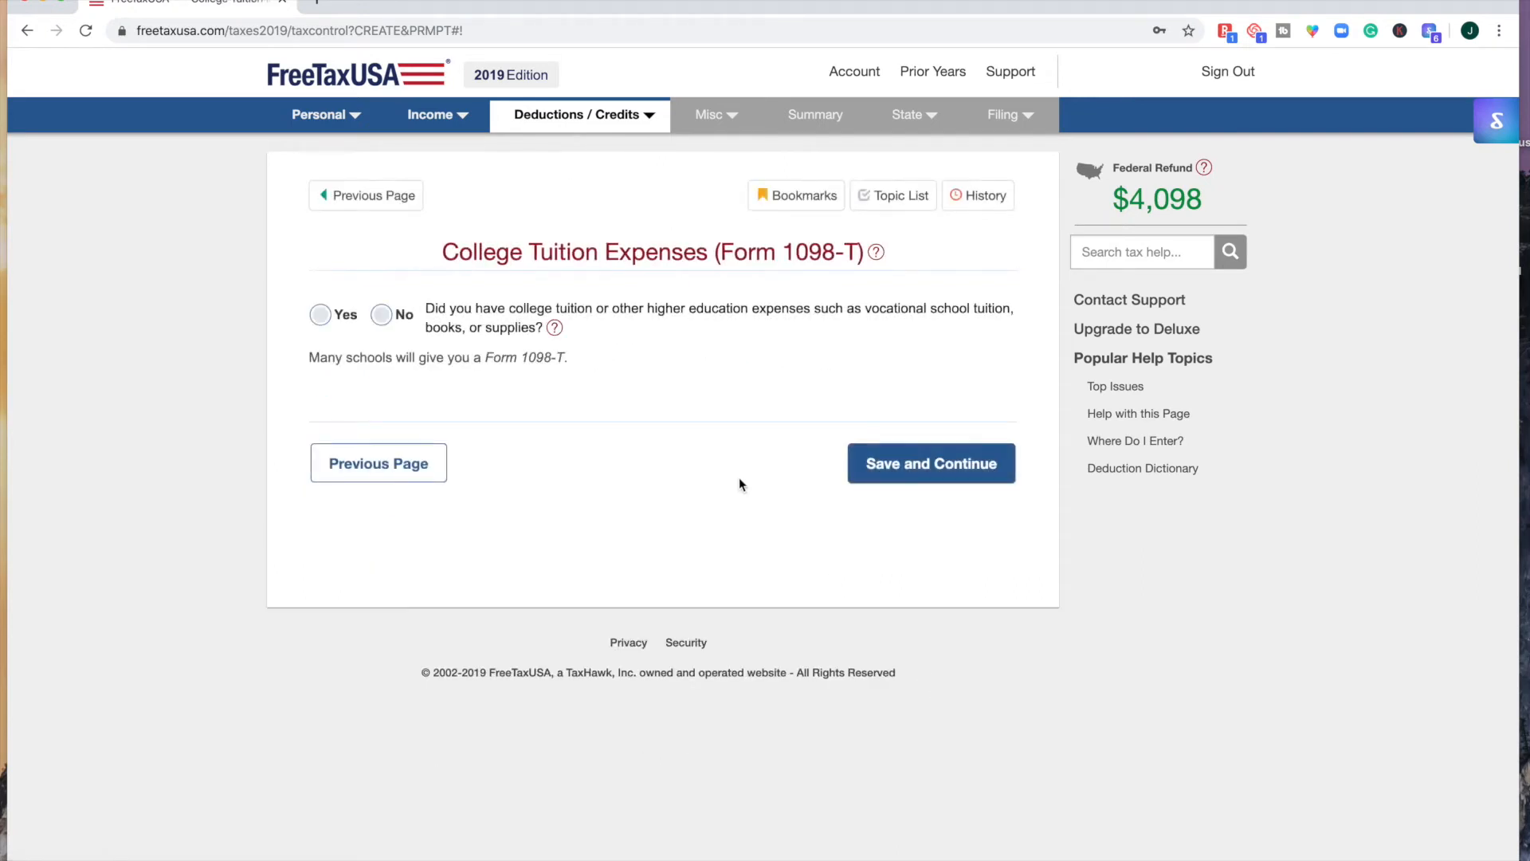
click(951, 463)
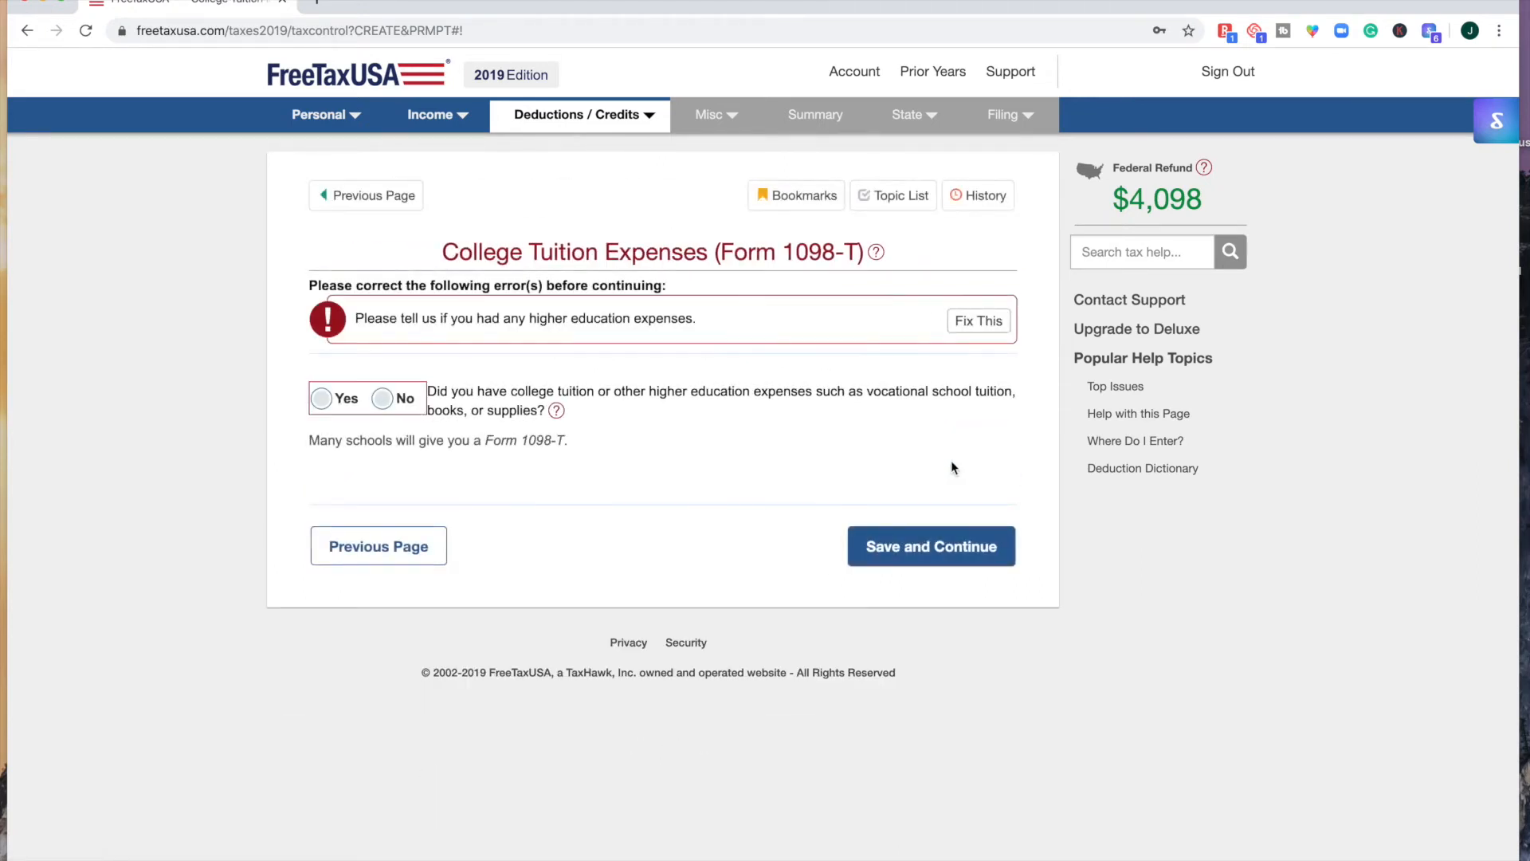
click(383, 398)
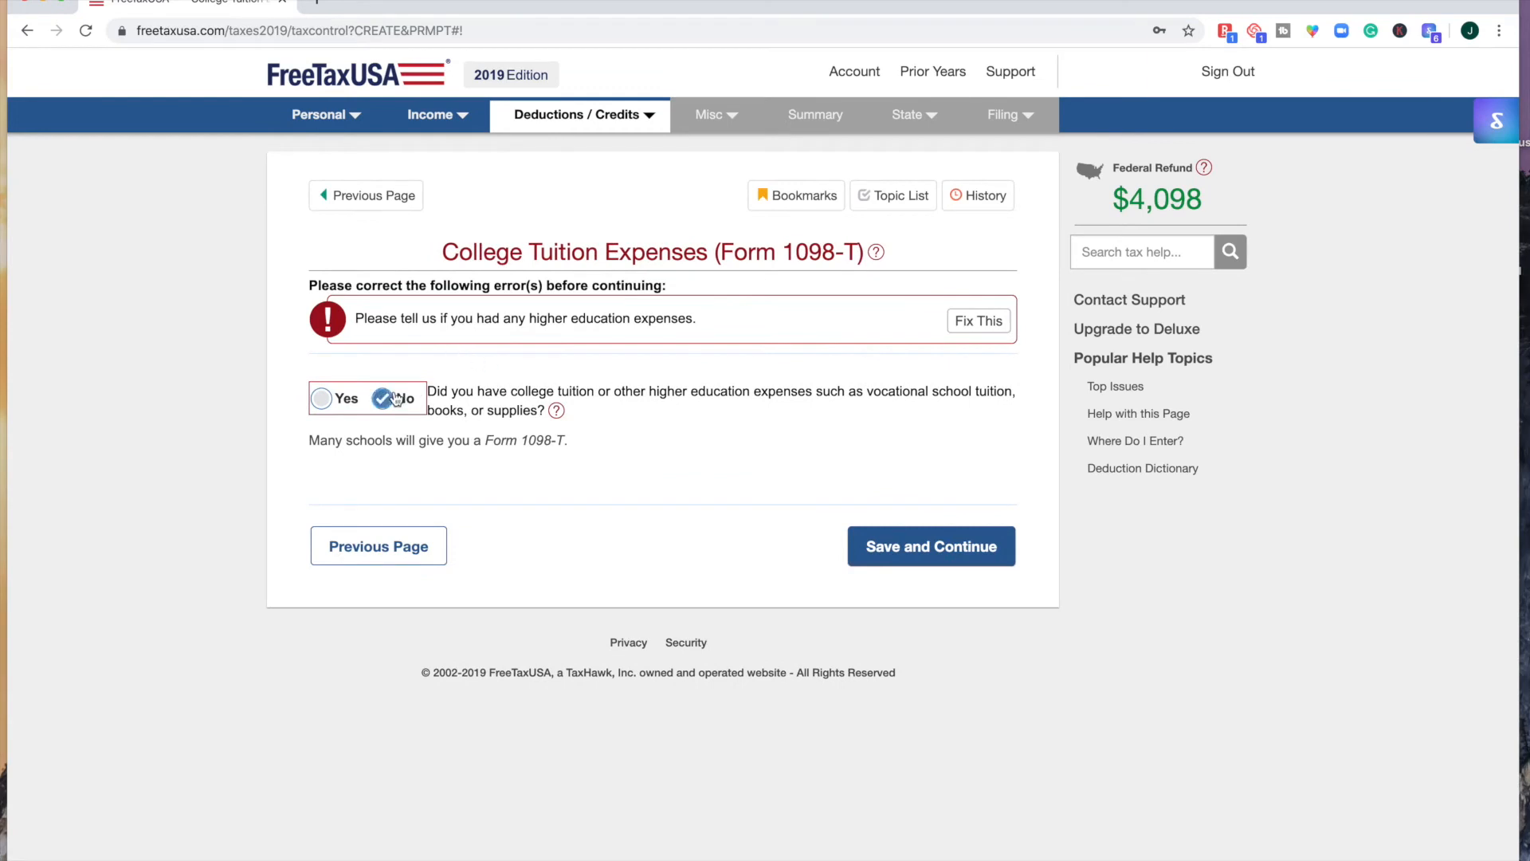
click(949, 543)
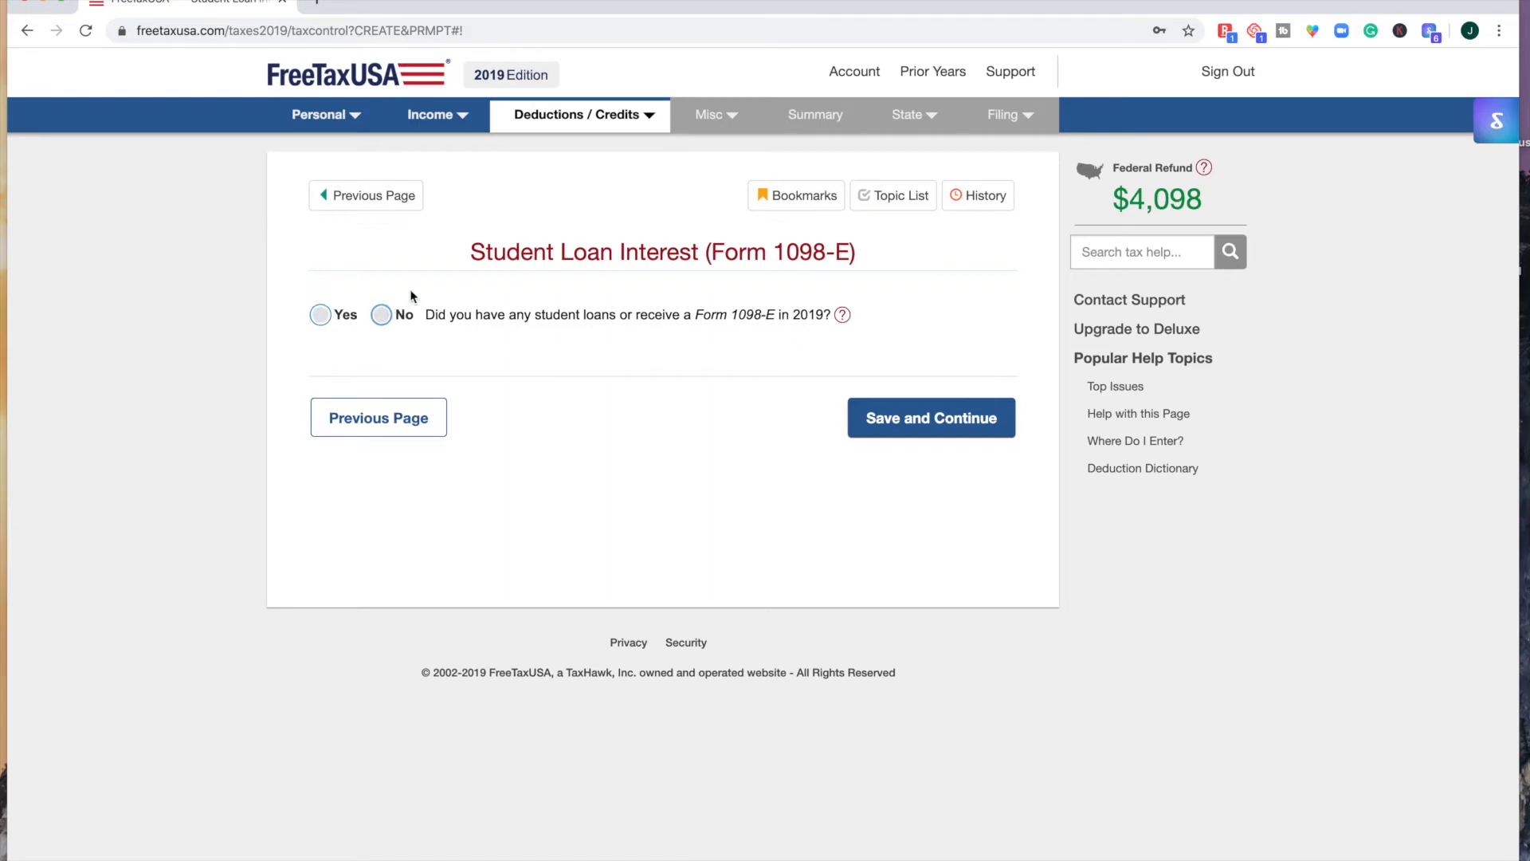
Step: Answer Yes to student loans and save $500 of student loan interest
click(321, 315)
click(926, 416)
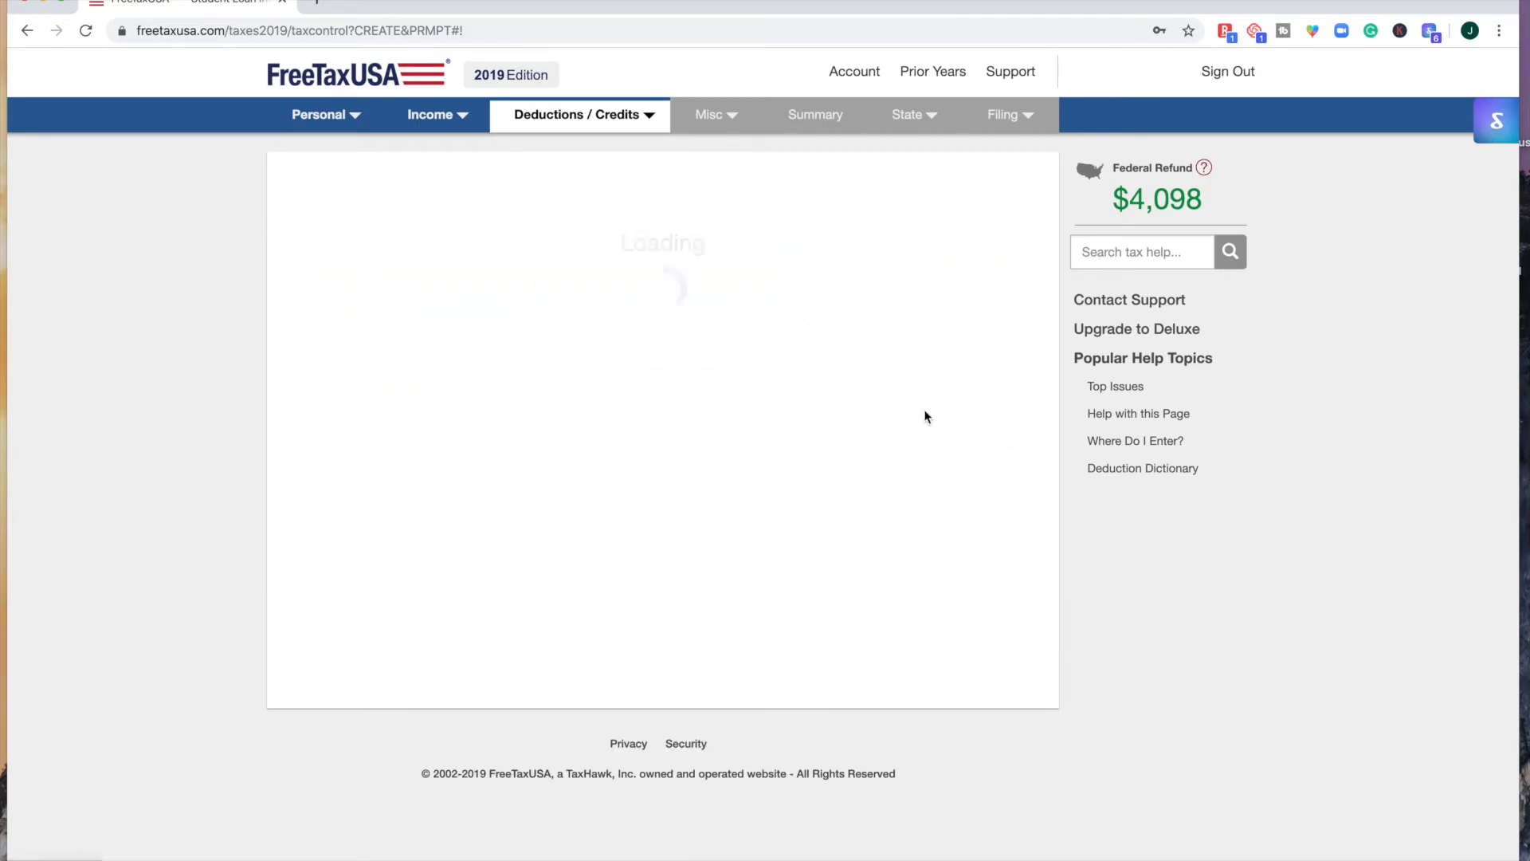
click(954, 333)
text(500)
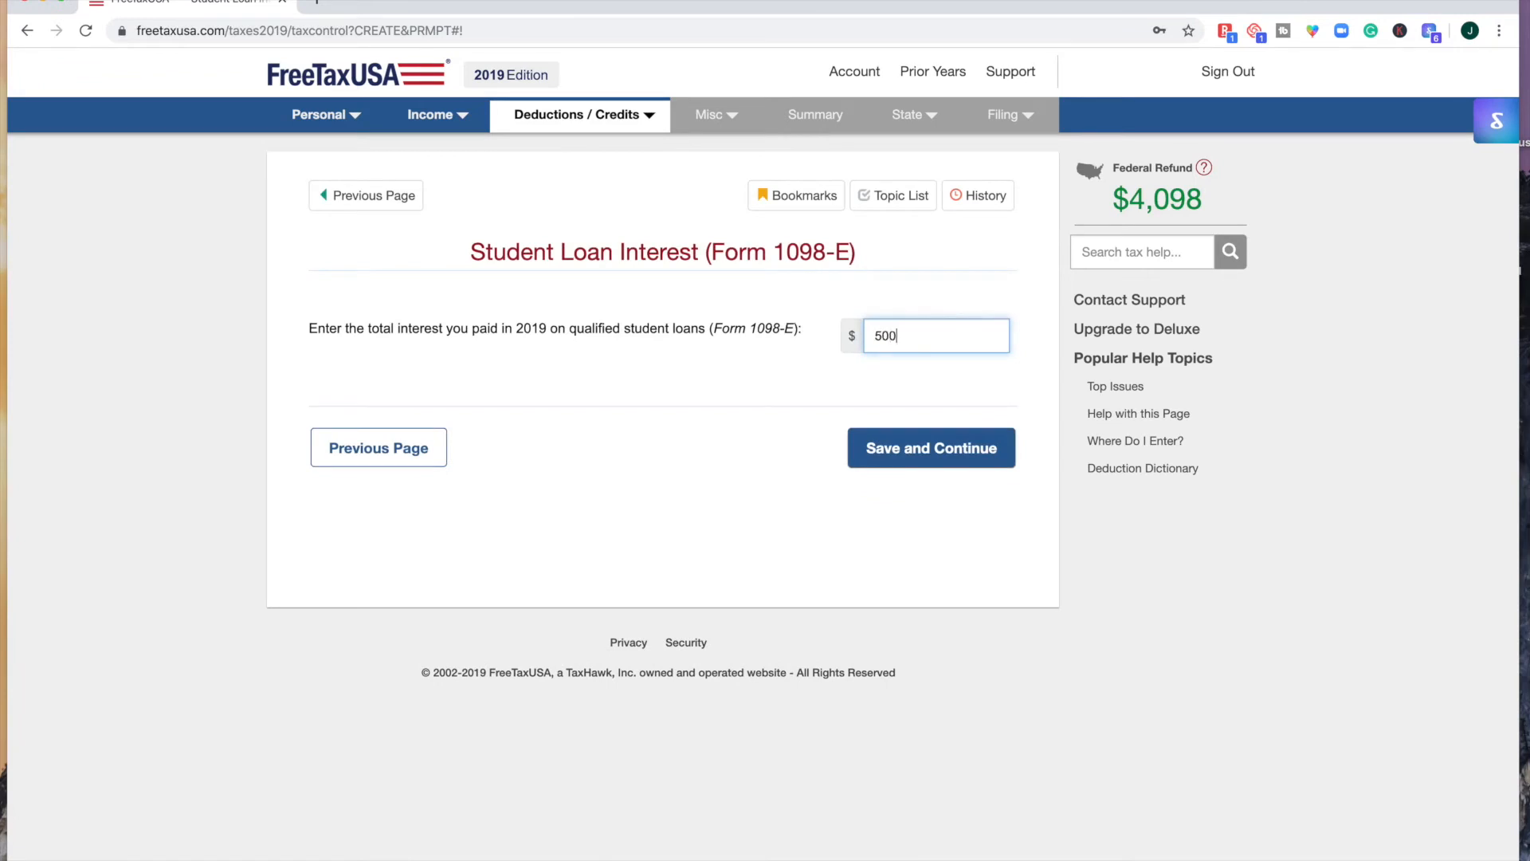
click(905, 447)
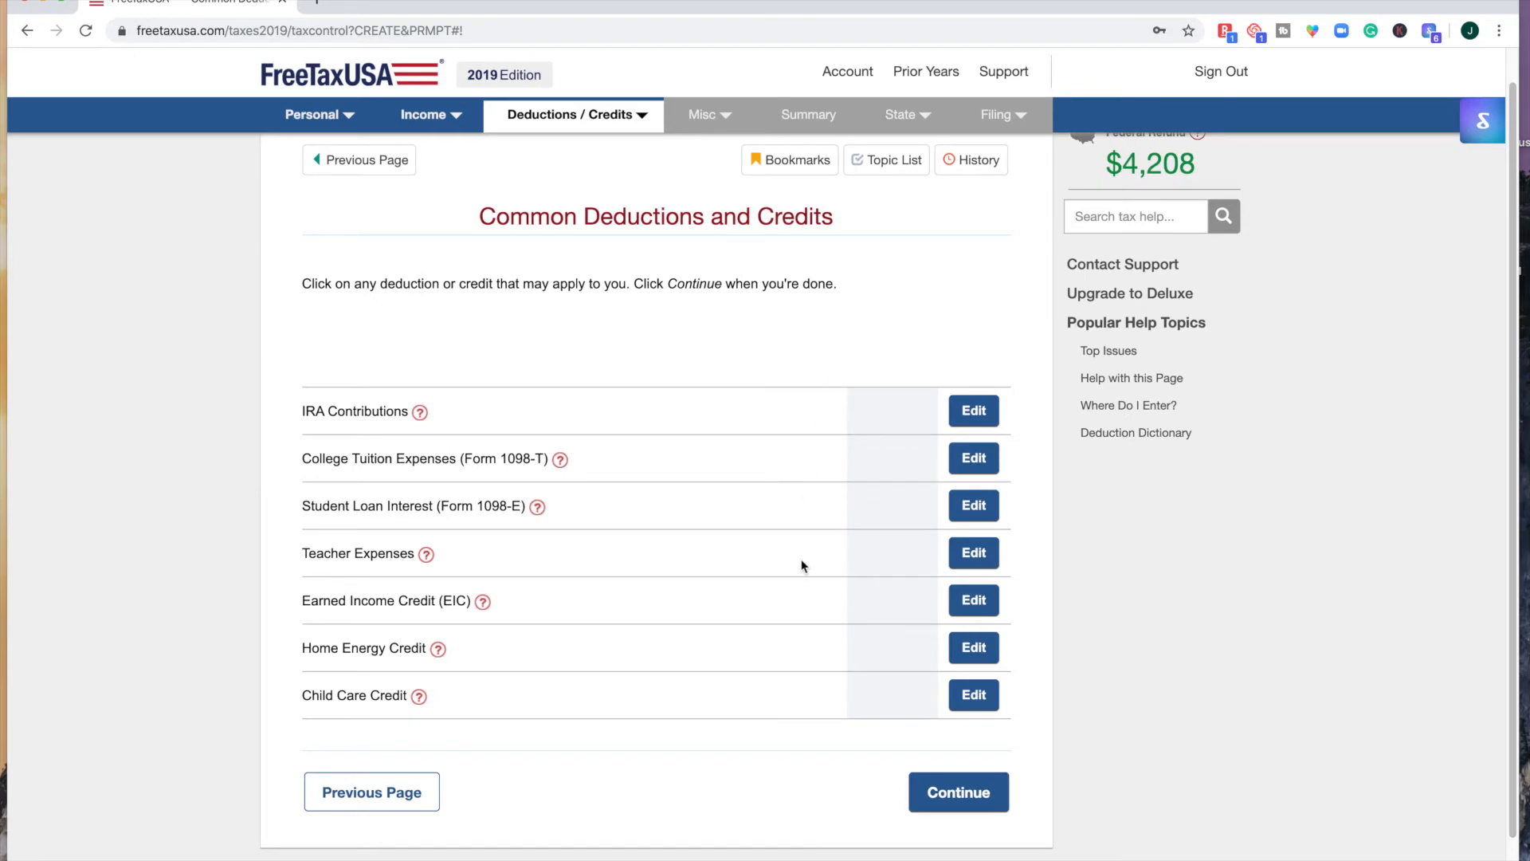
Step: Continue to Other Deductions and Credits and review the Health Savings Account questions
click(968, 797)
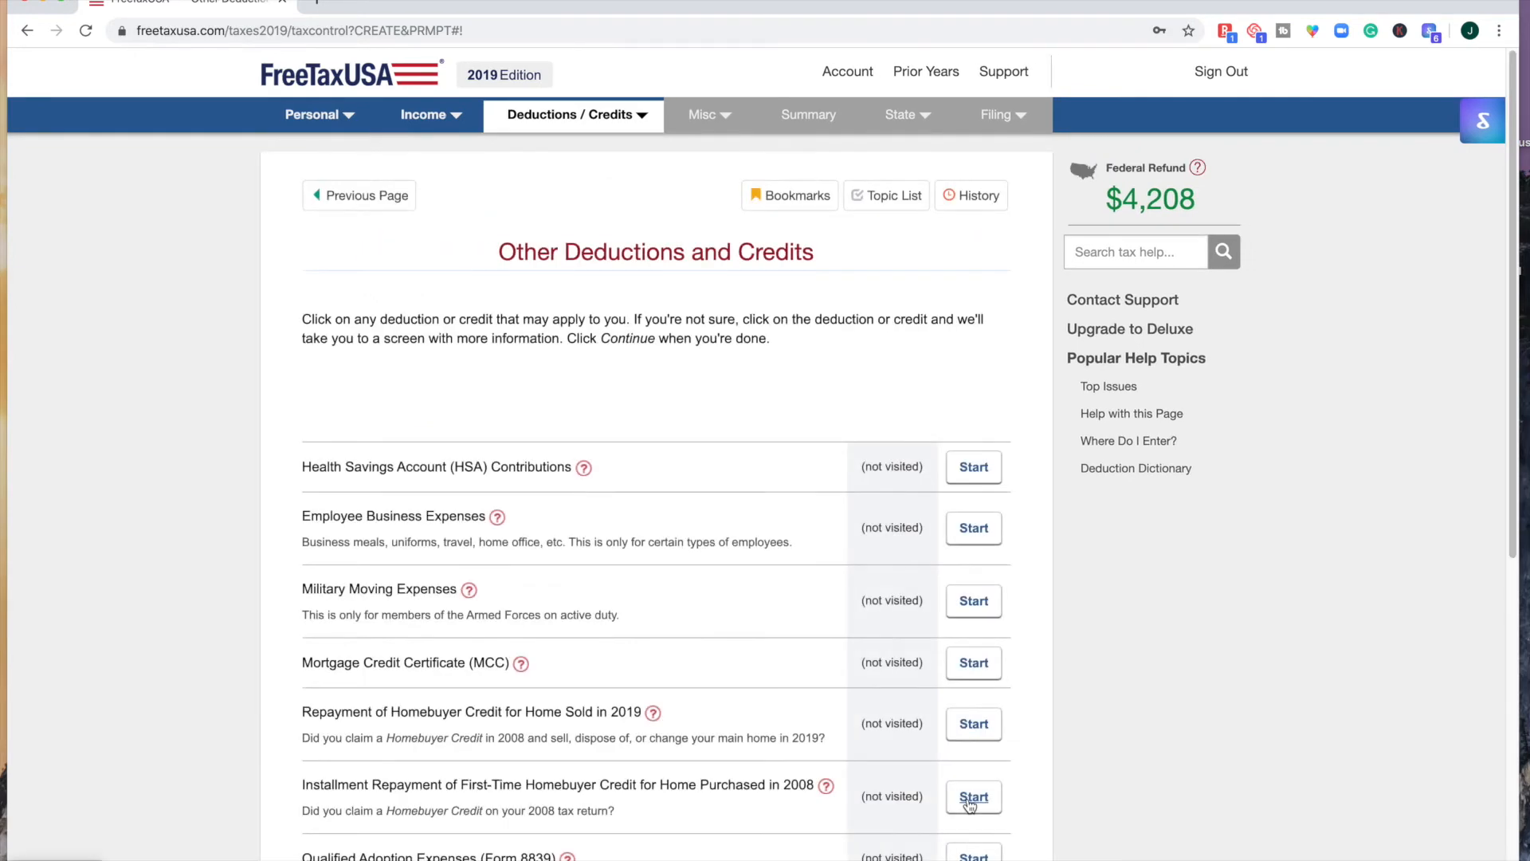
scroll(789, 539, down, 3)
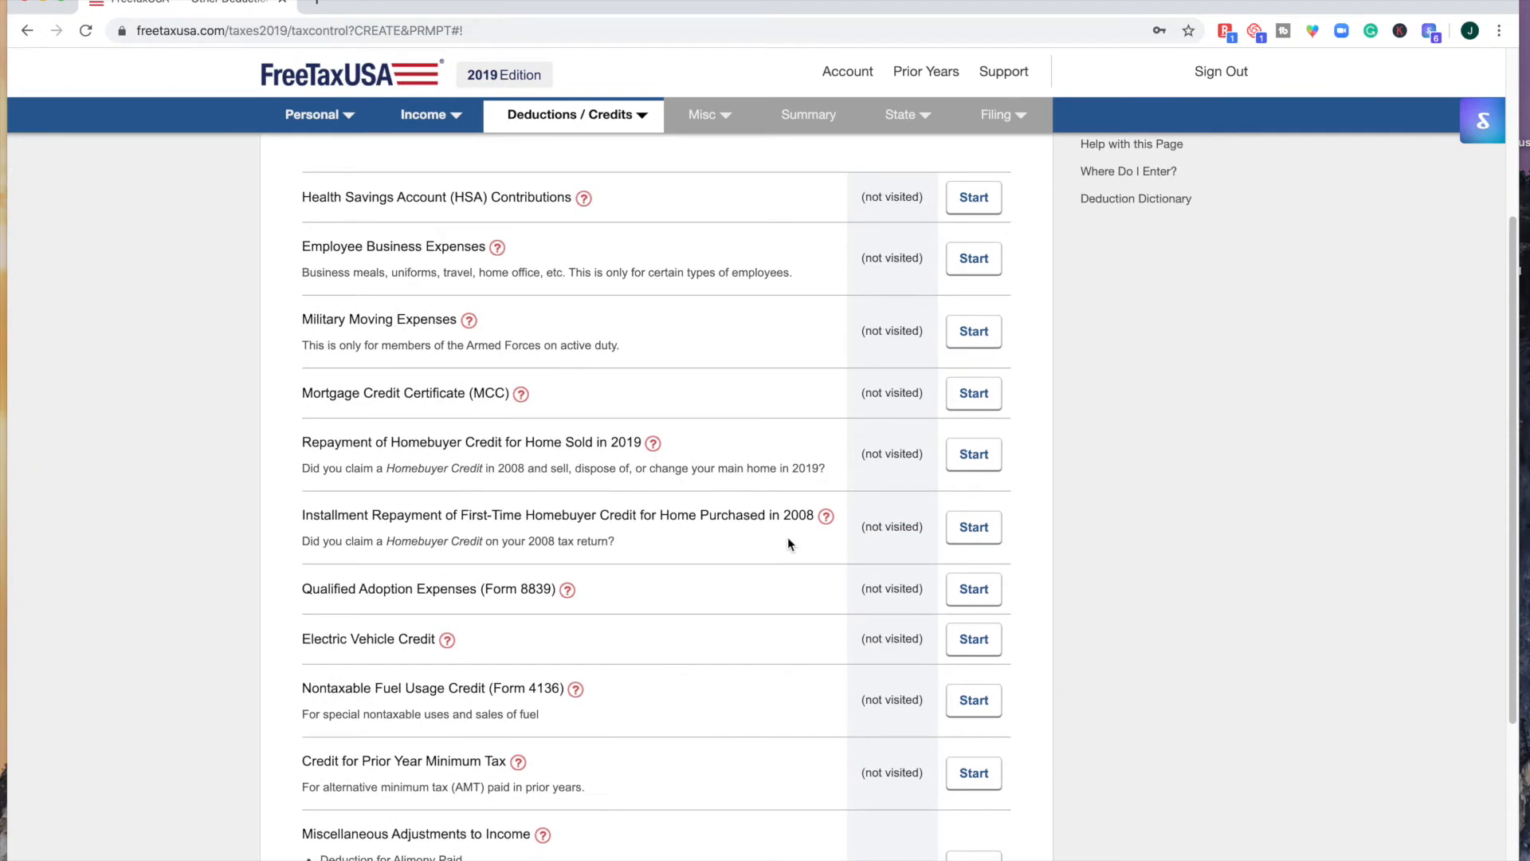
scroll(714, 408, up, 2)
scroll(714, 409, down, 2)
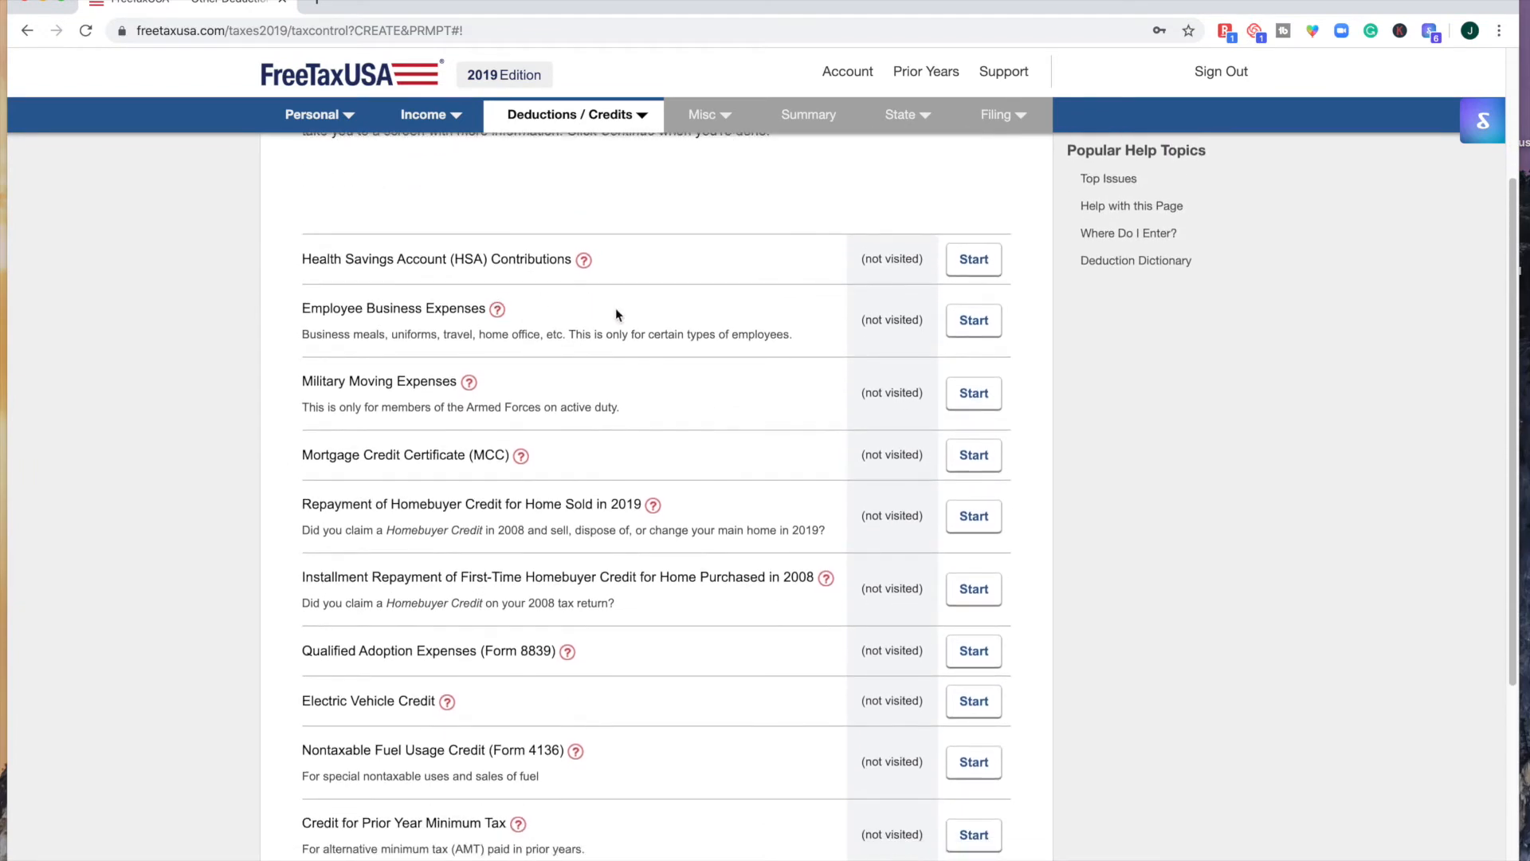
scroll(607, 315, down, 1)
scroll(607, 317, down, 1)
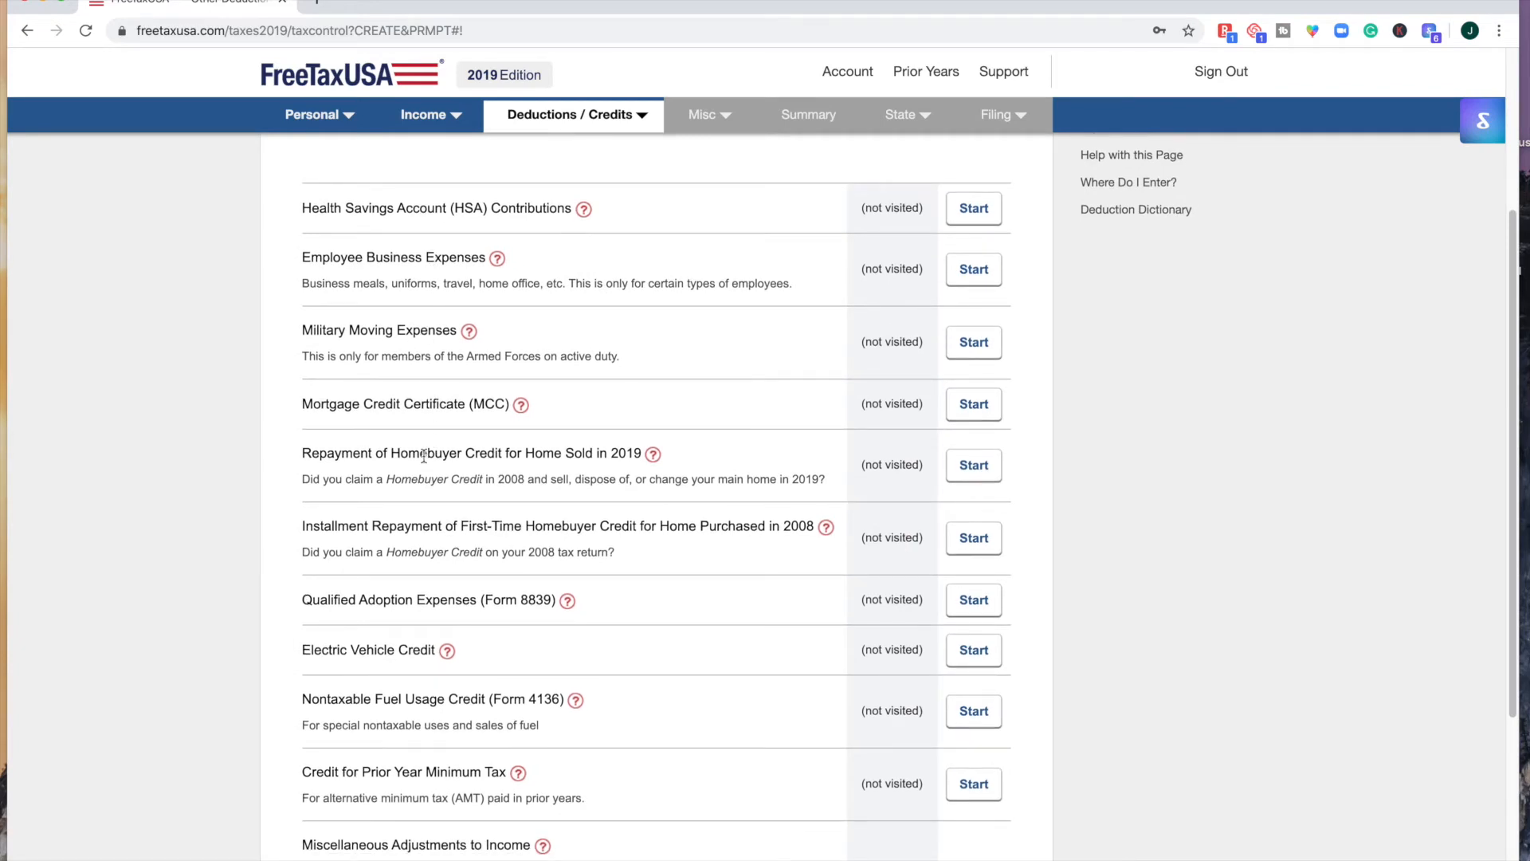
scroll(426, 454, down, 1)
scroll(425, 457, down, 2)
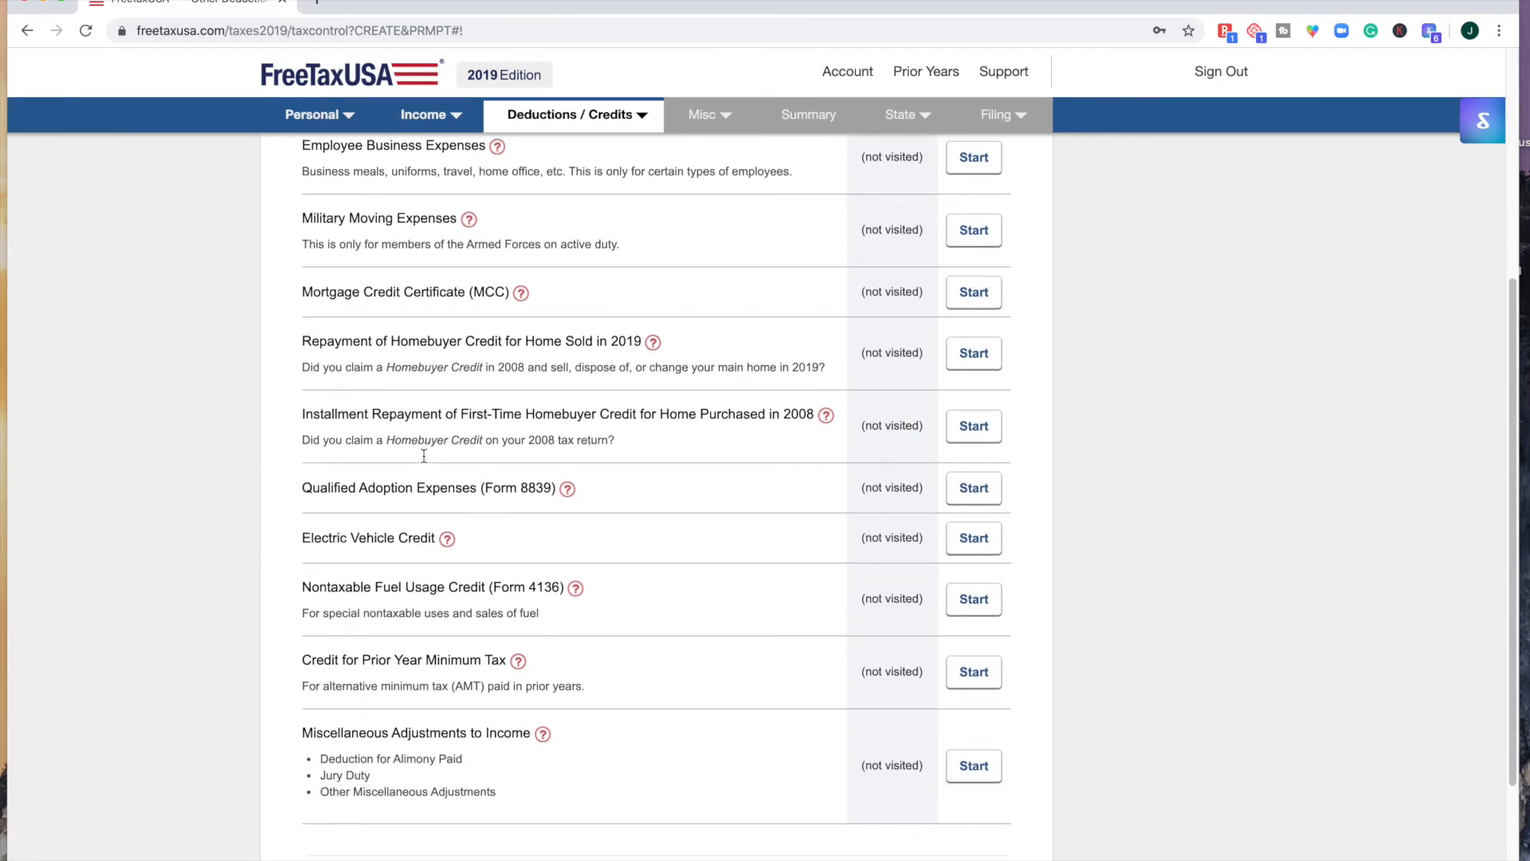
scroll(423, 456, up, 4)
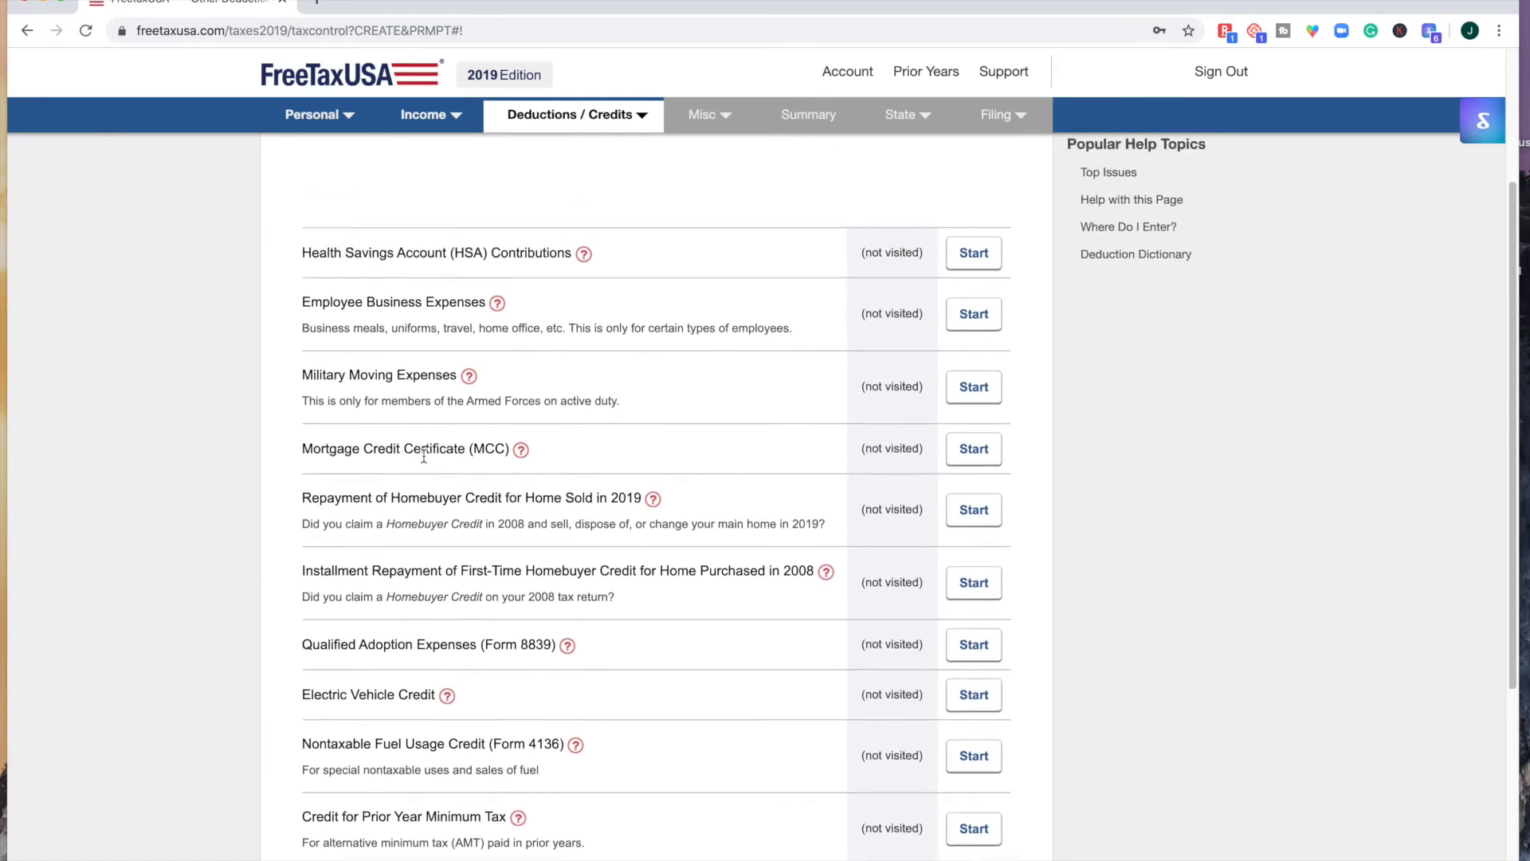
scroll(794, 482, up, 1)
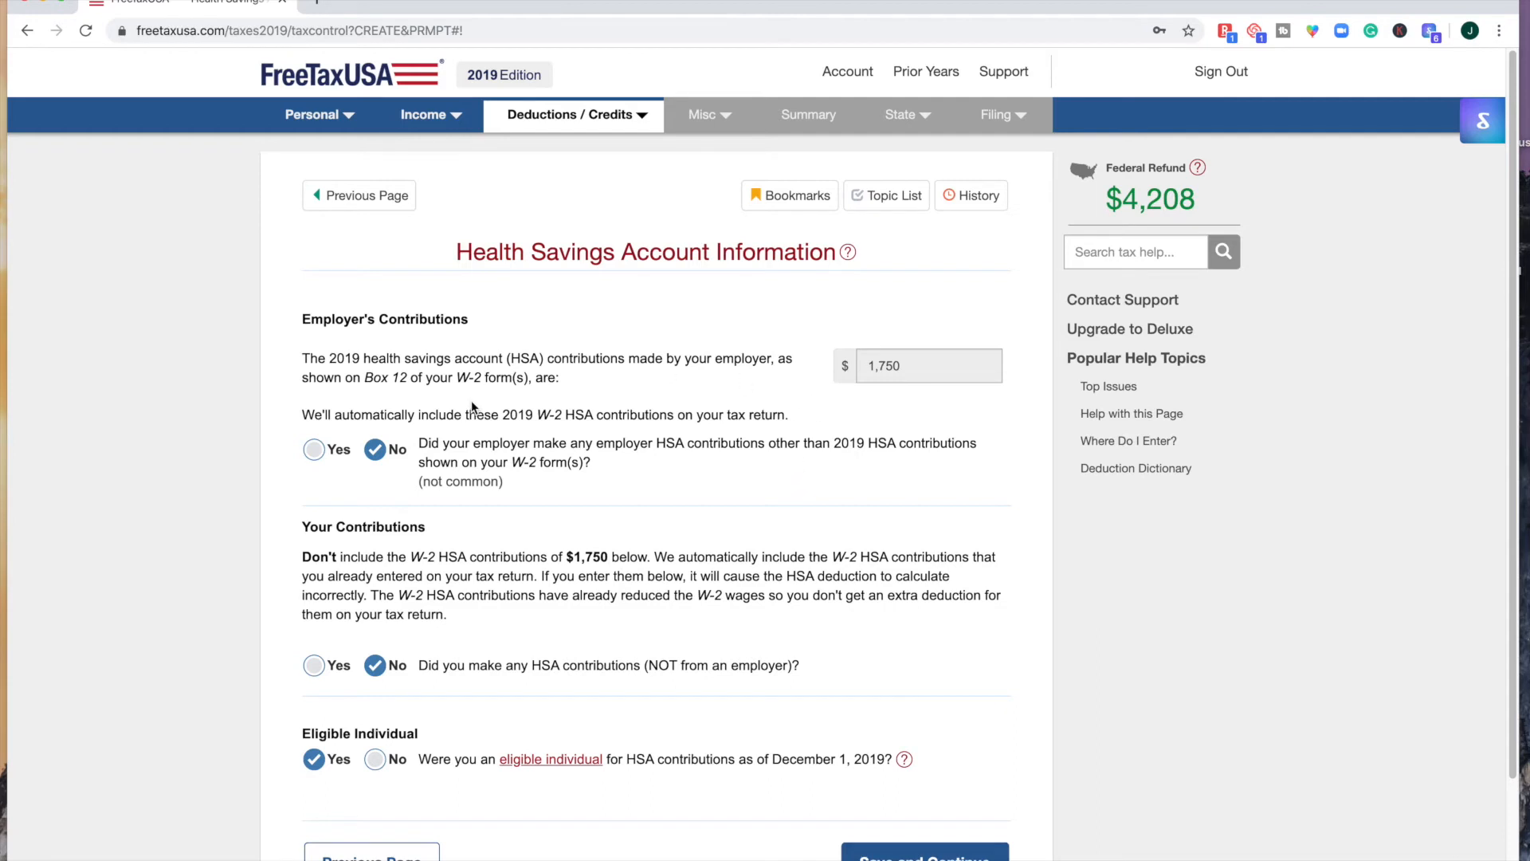
Step: Select the $1,750 employer HSA contribution, save, and reach the deductions summary
click(910, 372)
scroll(589, 502, down, 1)
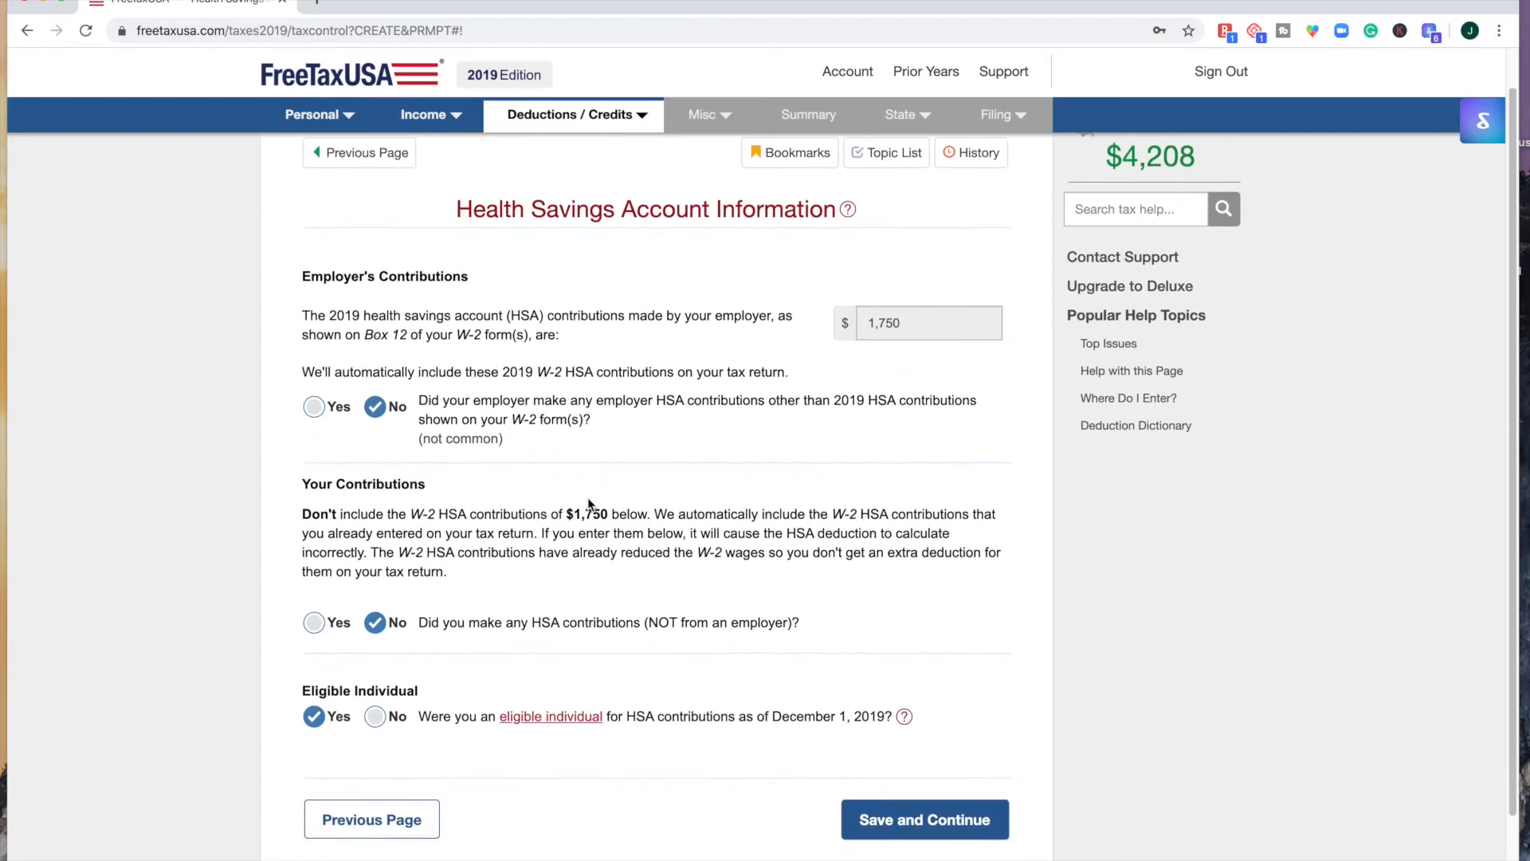
click(913, 806)
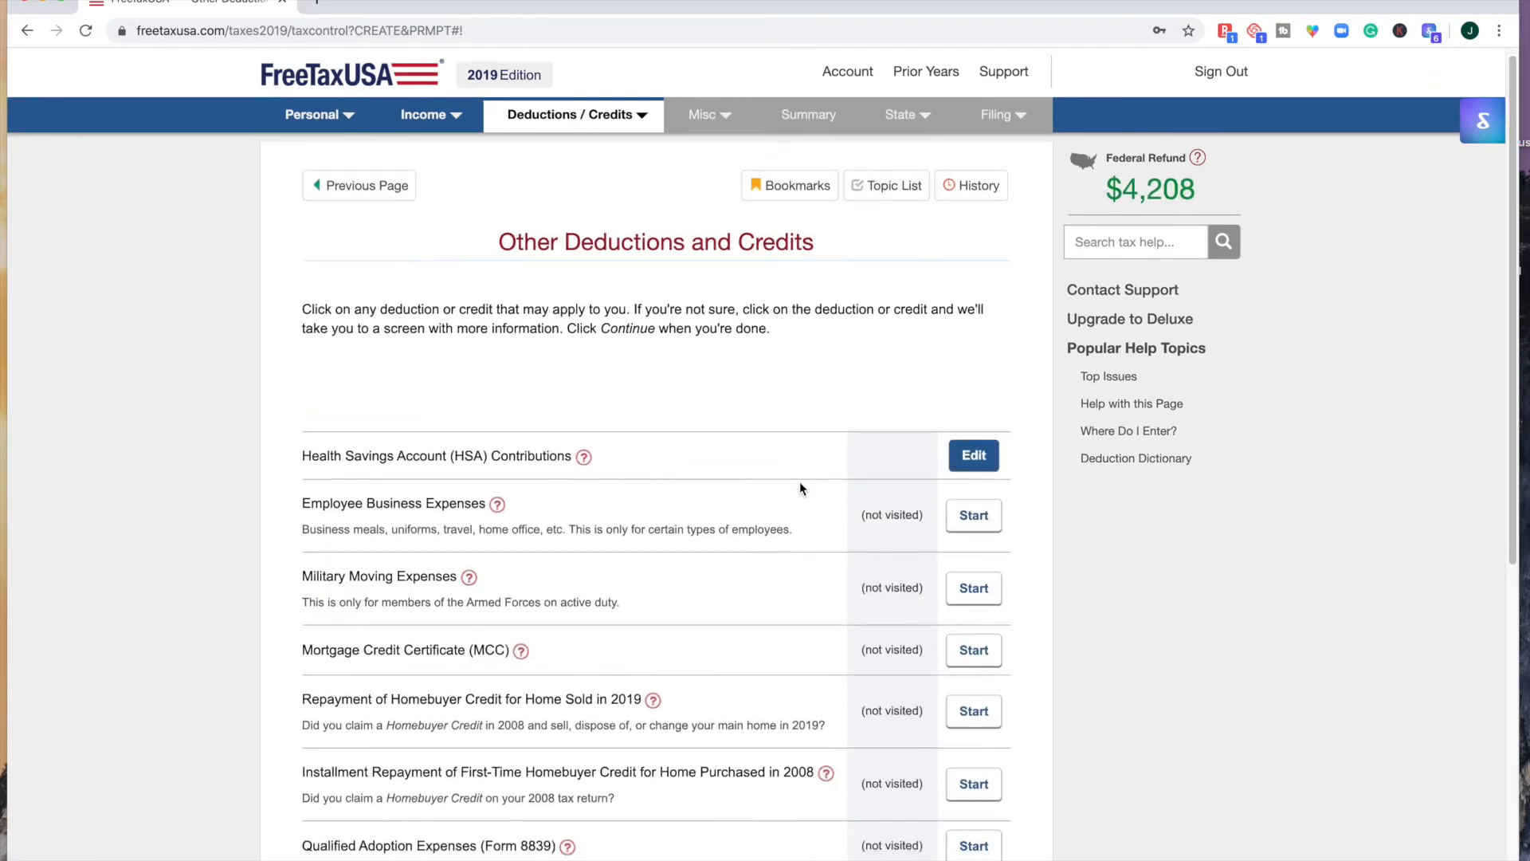
scroll(800, 485, down, 6)
click(979, 757)
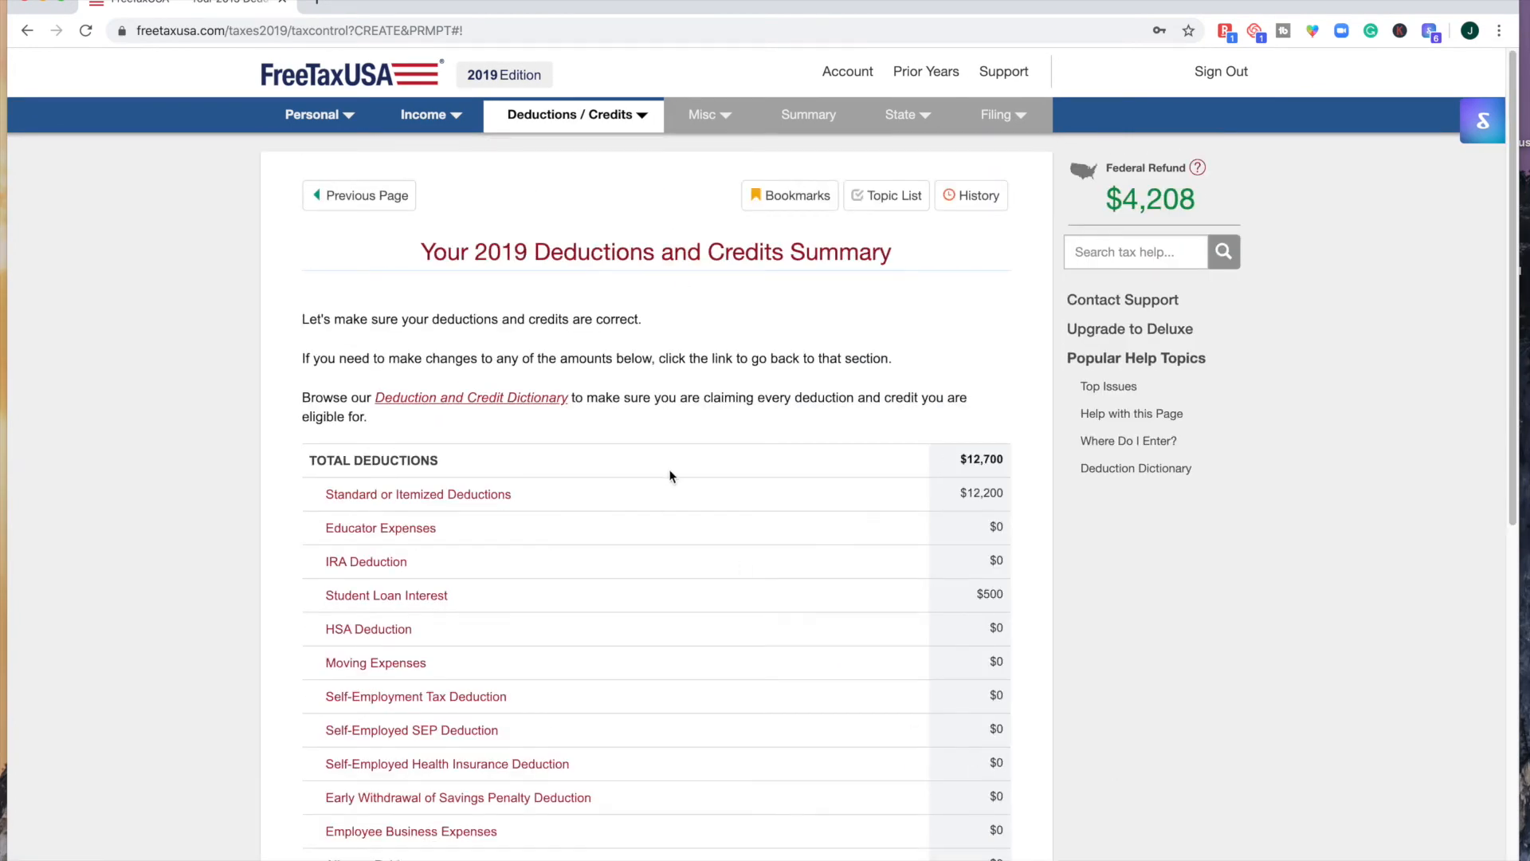
Step: Review the $12,700 deductions summary and proceed to Miscellaneous Forms and Topics
scroll(609, 469, down, 3)
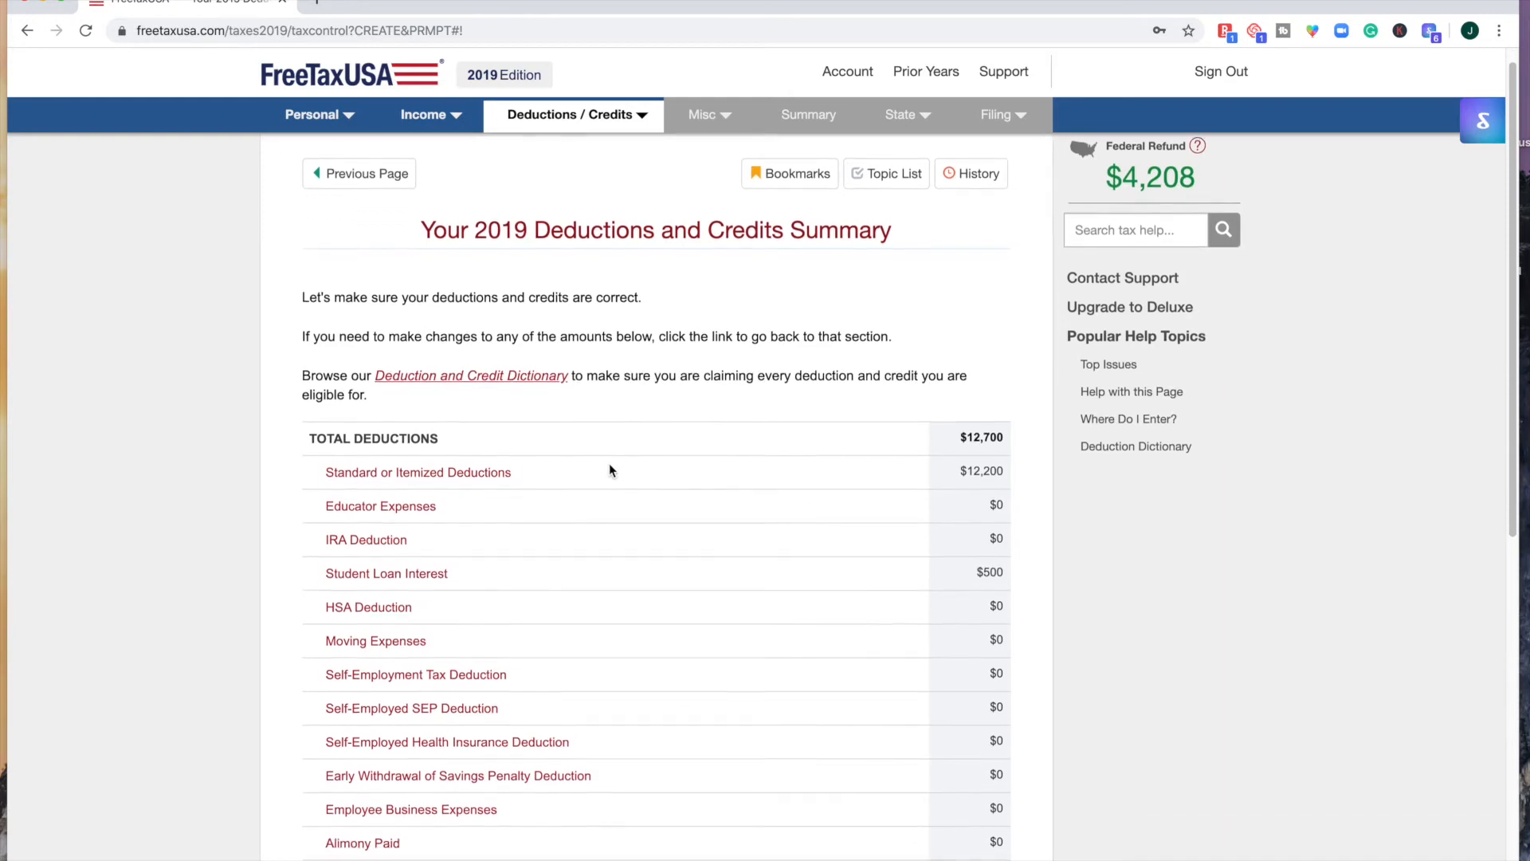
scroll(609, 466, down, 4)
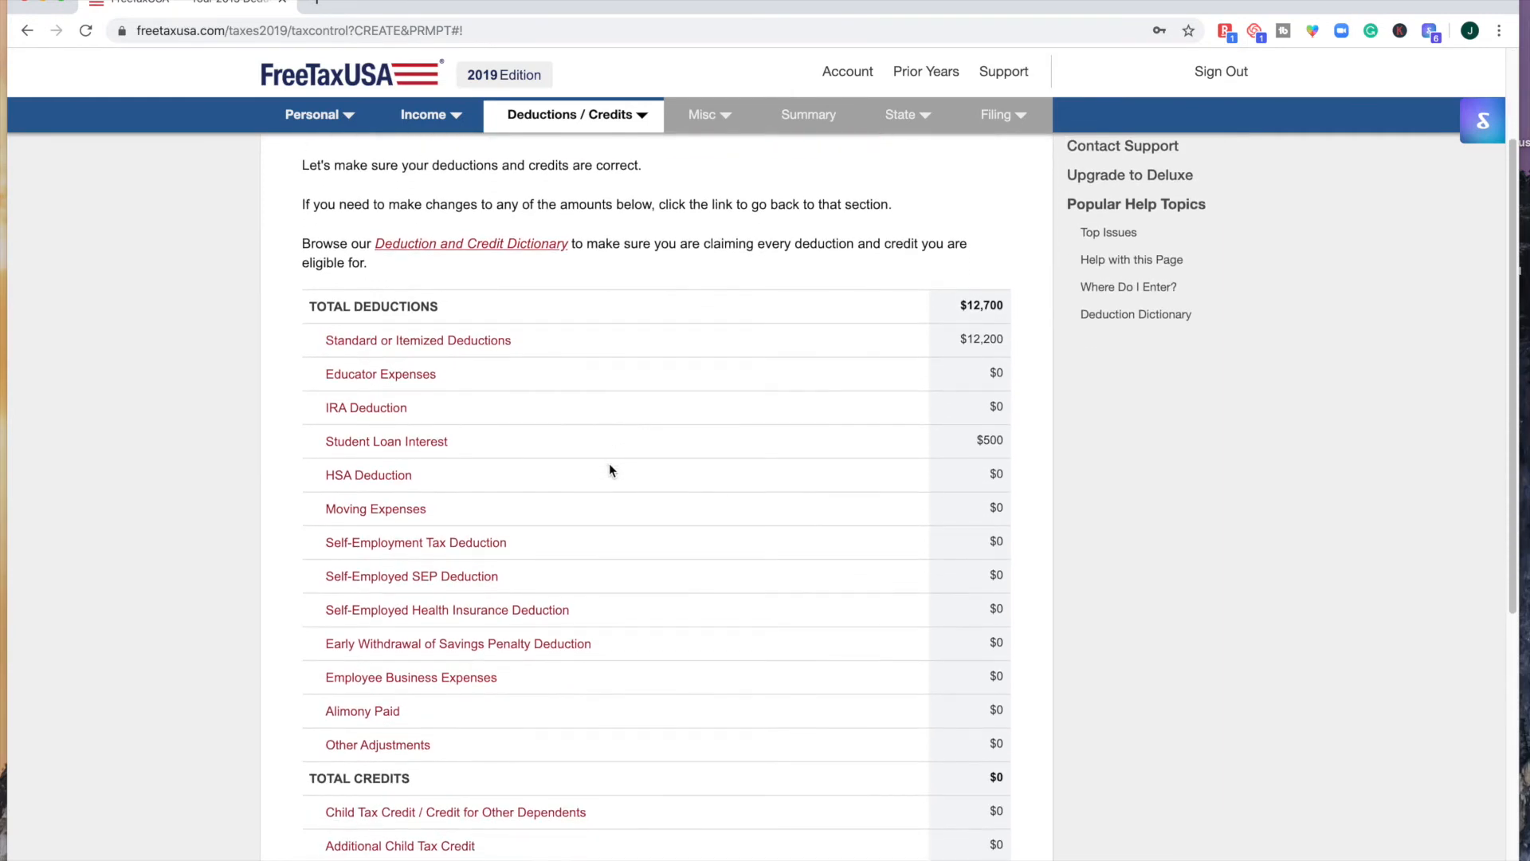
scroll(610, 465, down, 3)
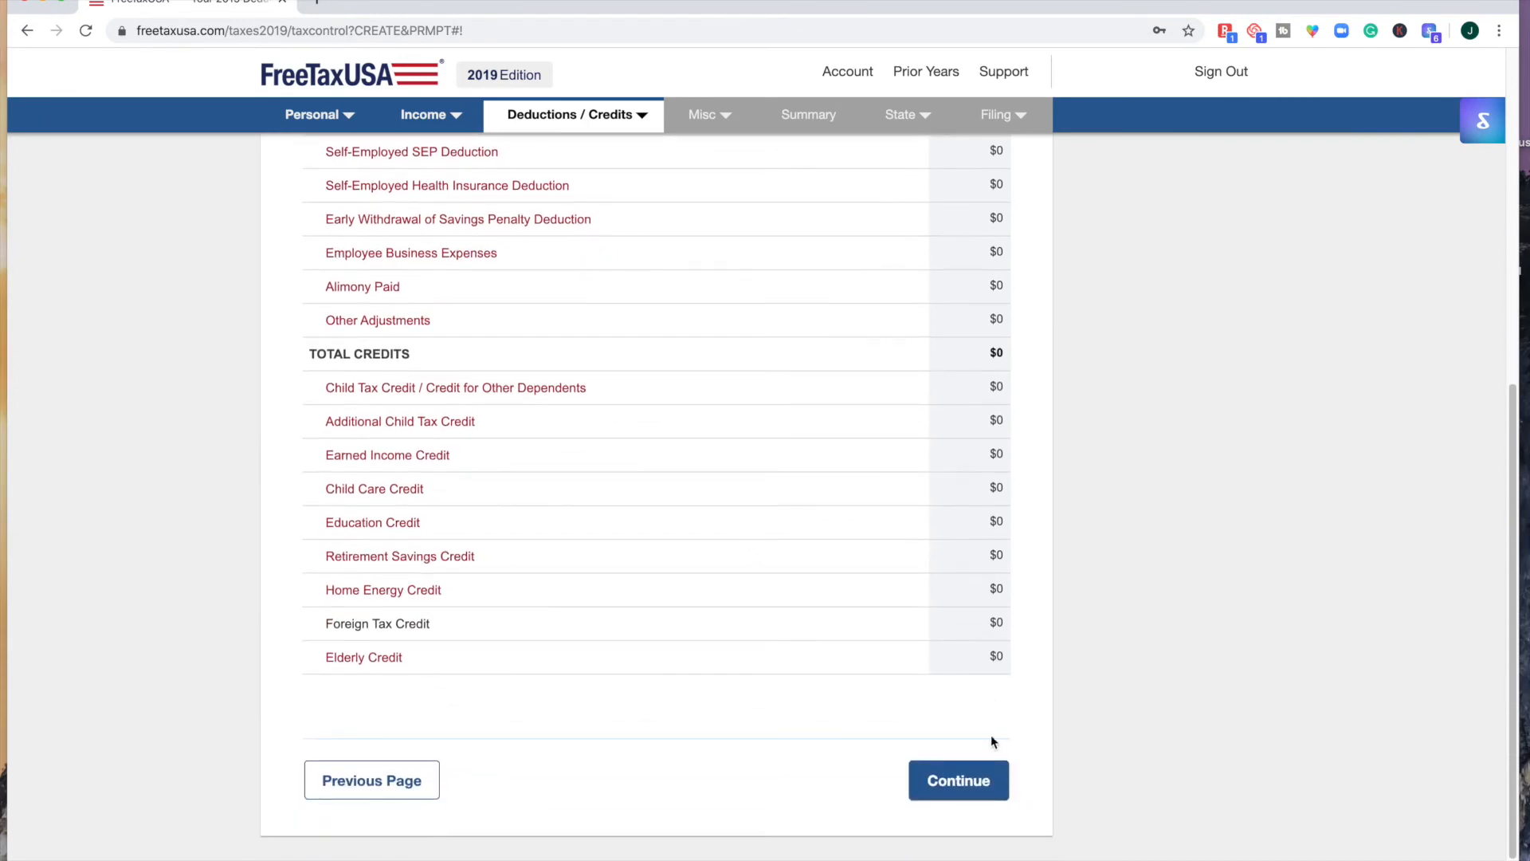
click(959, 781)
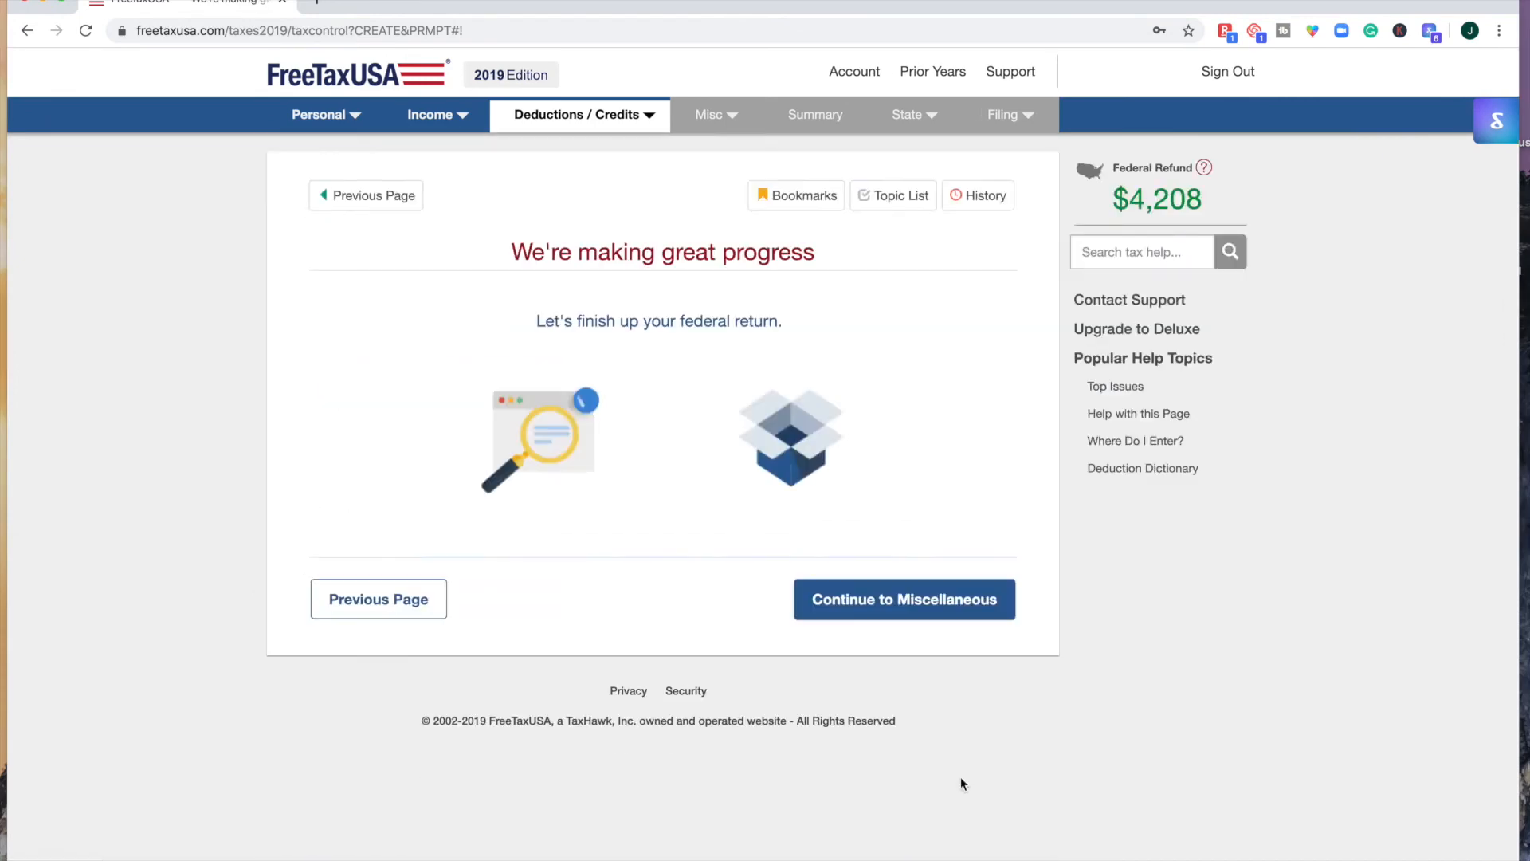
click(909, 600)
Step: Scroll through the Misc topics and continue without adding any
scroll(786, 526, down, 1)
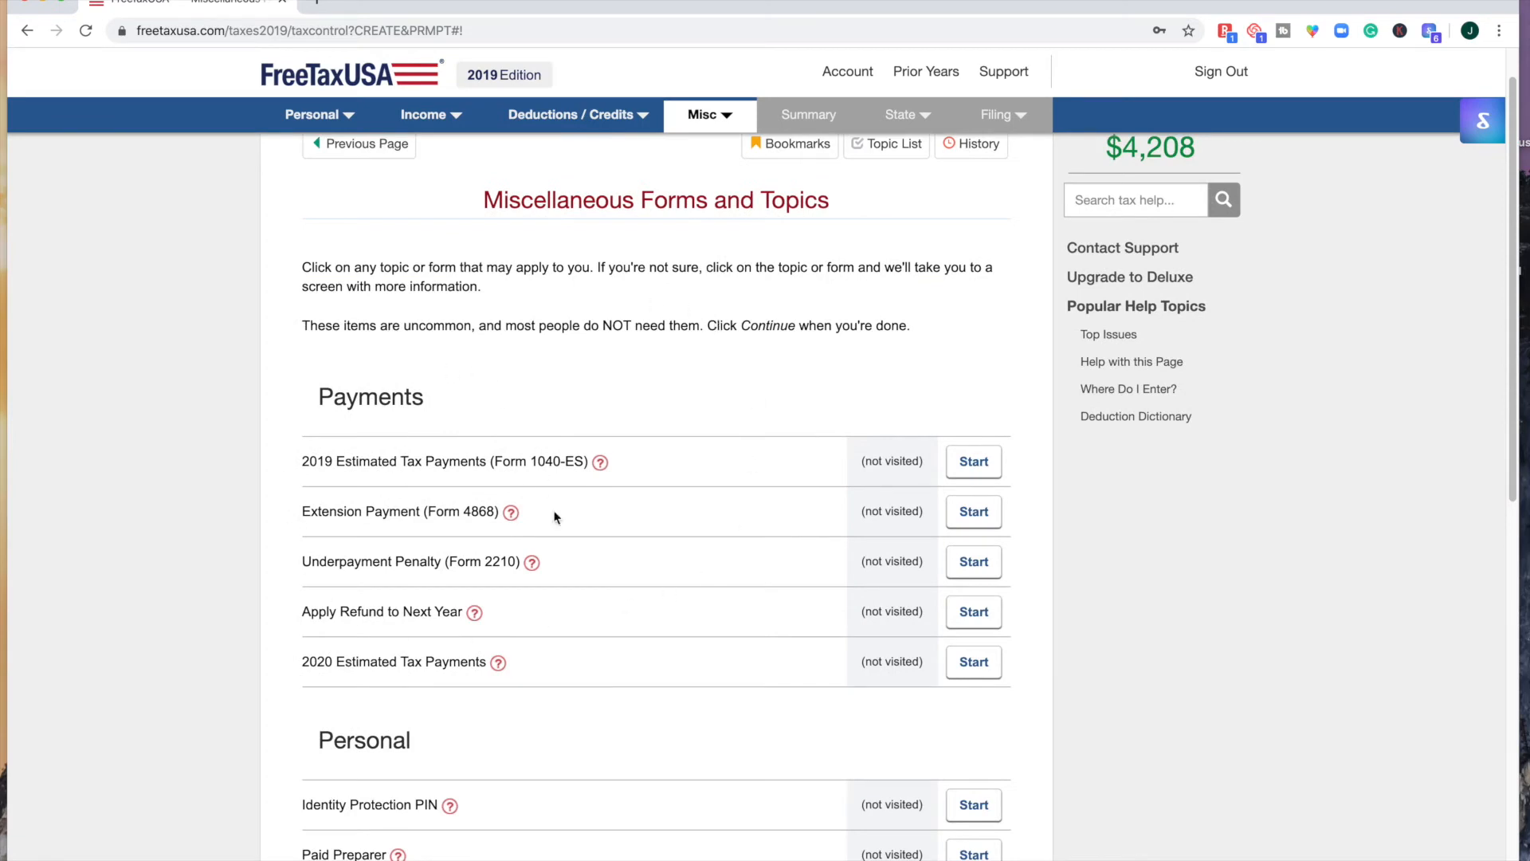
scroll(599, 548, down, 1)
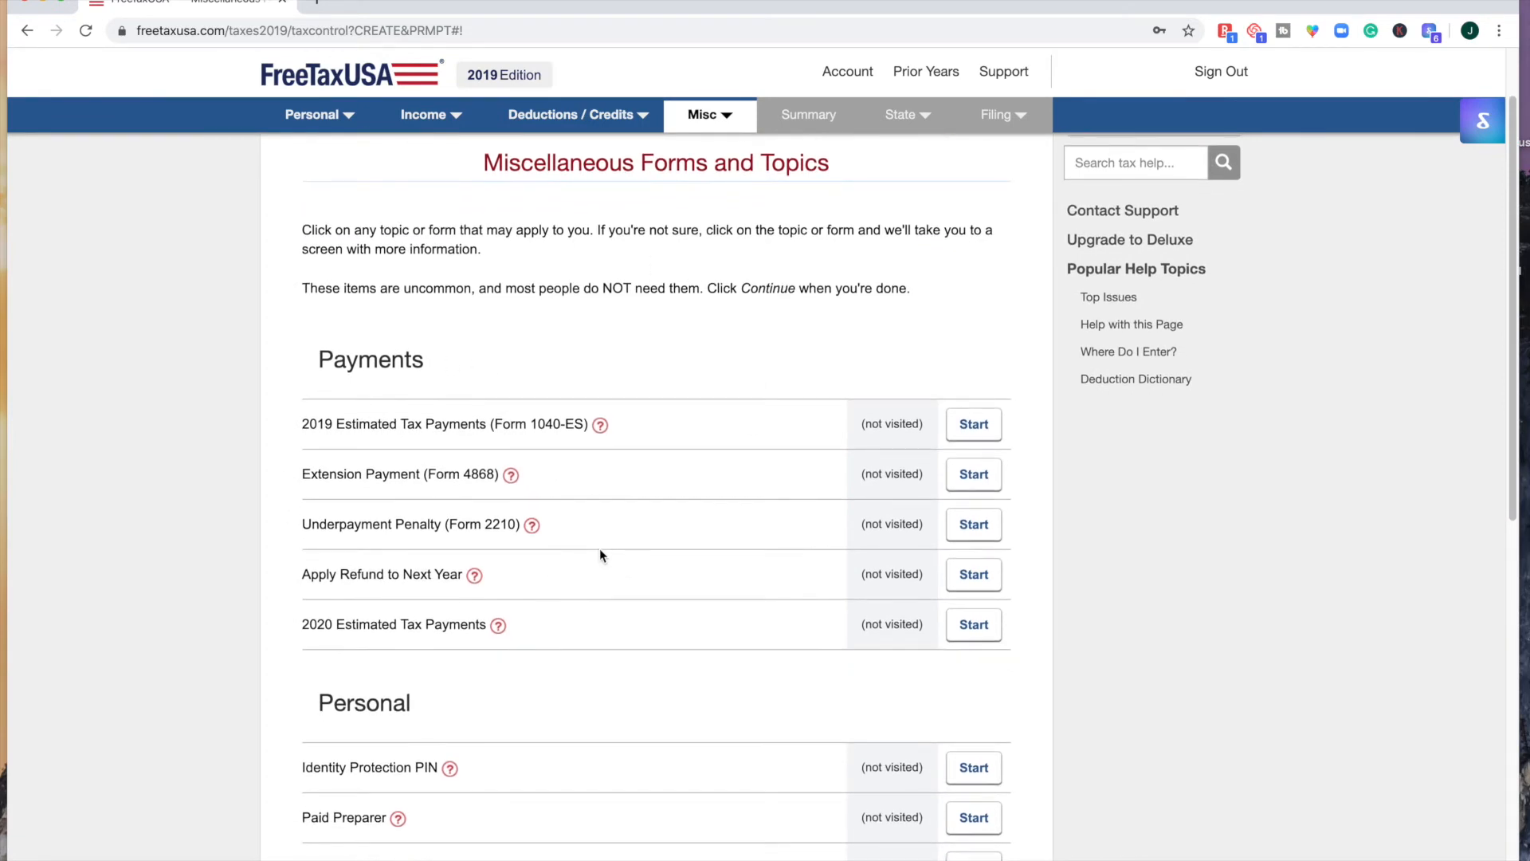
scroll(600, 550, down, 3)
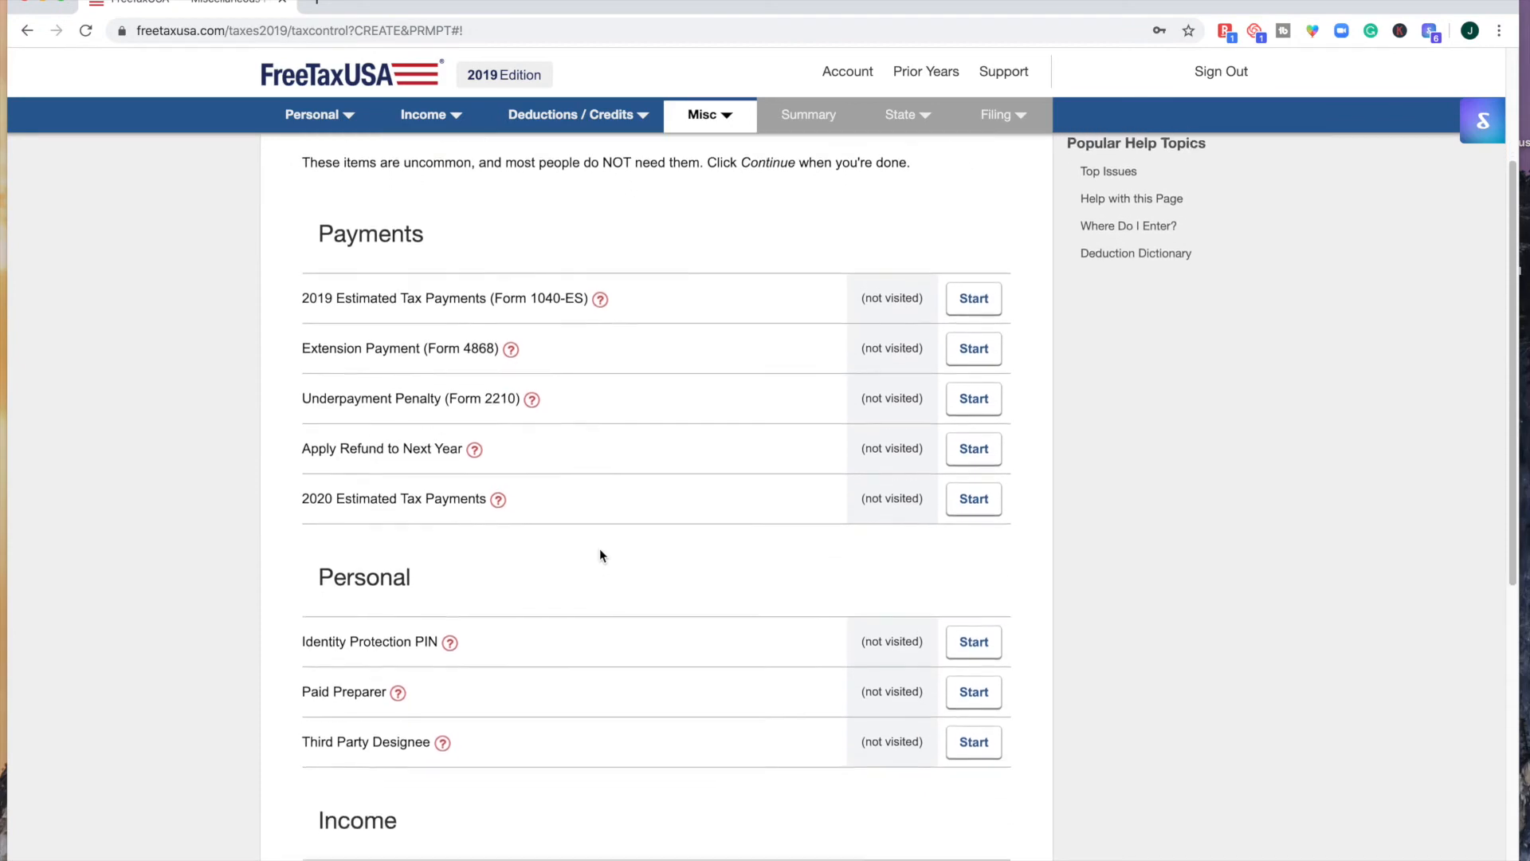
scroll(600, 550, down, 1)
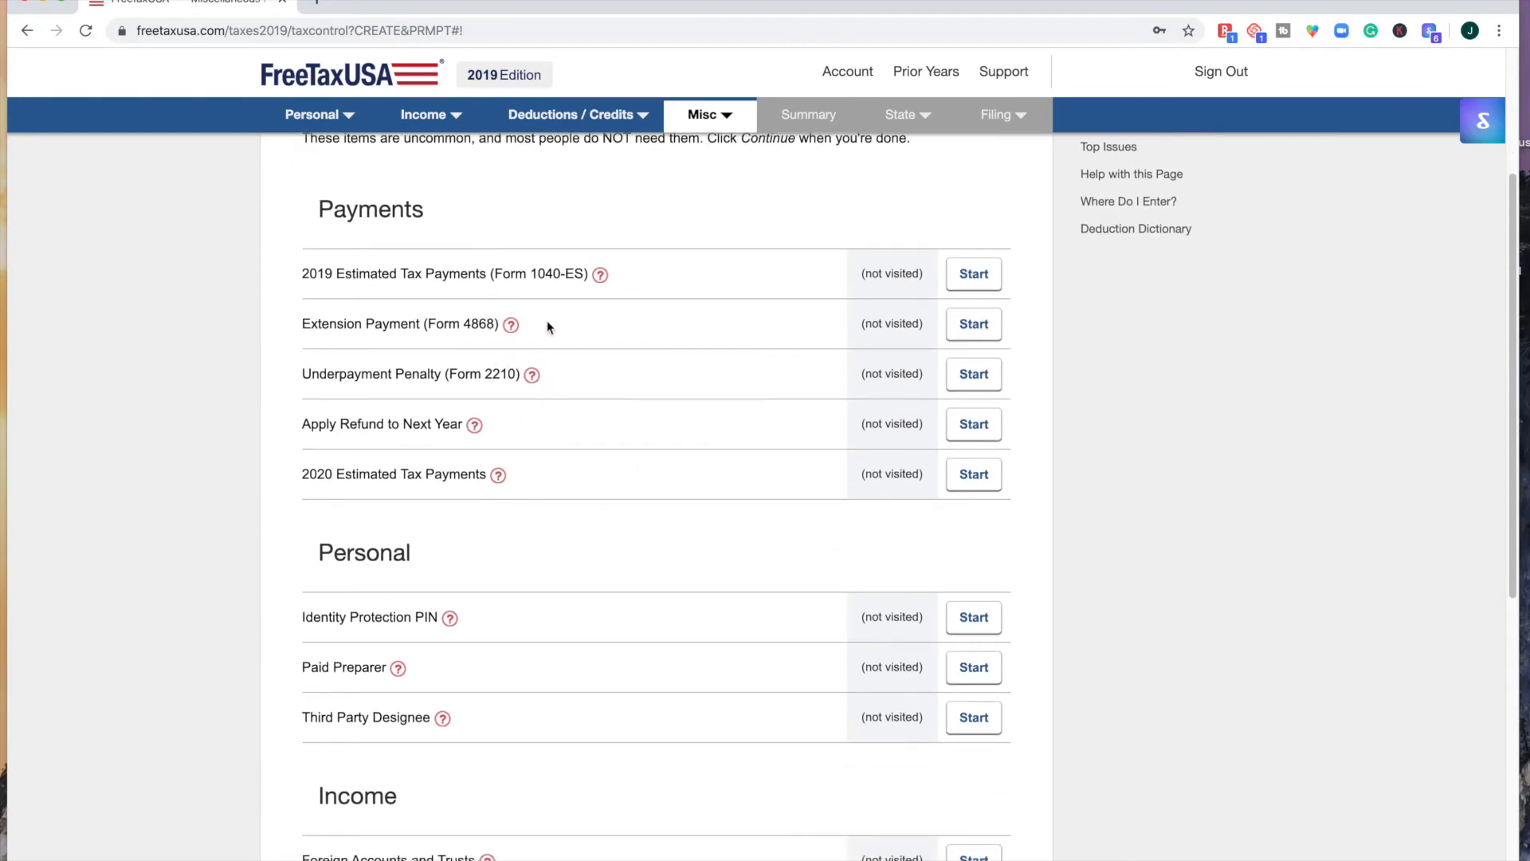
scroll(444, 575, down, 1)
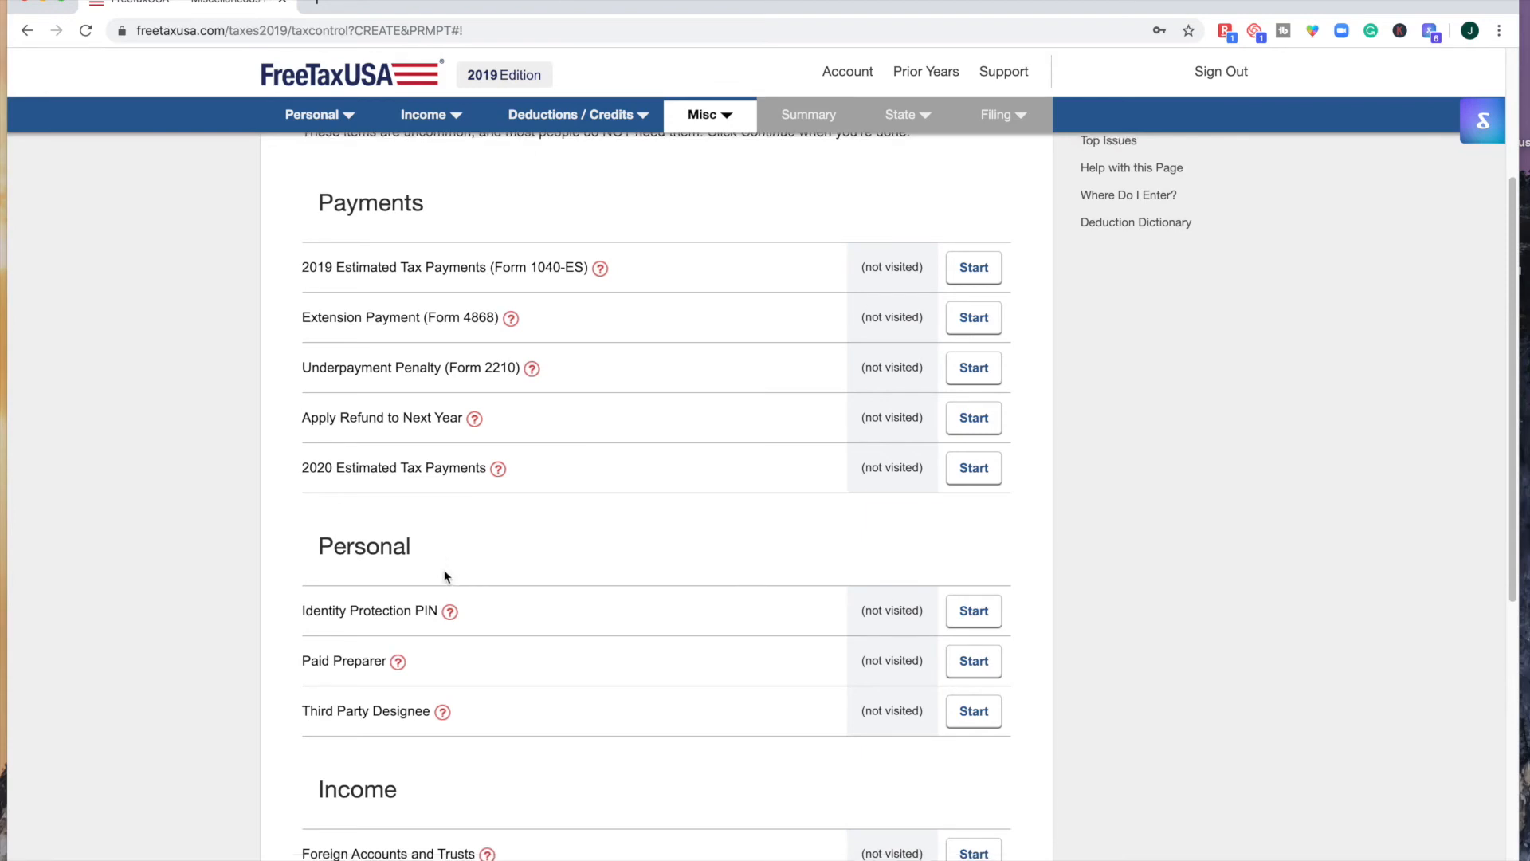
scroll(444, 575, down, 1)
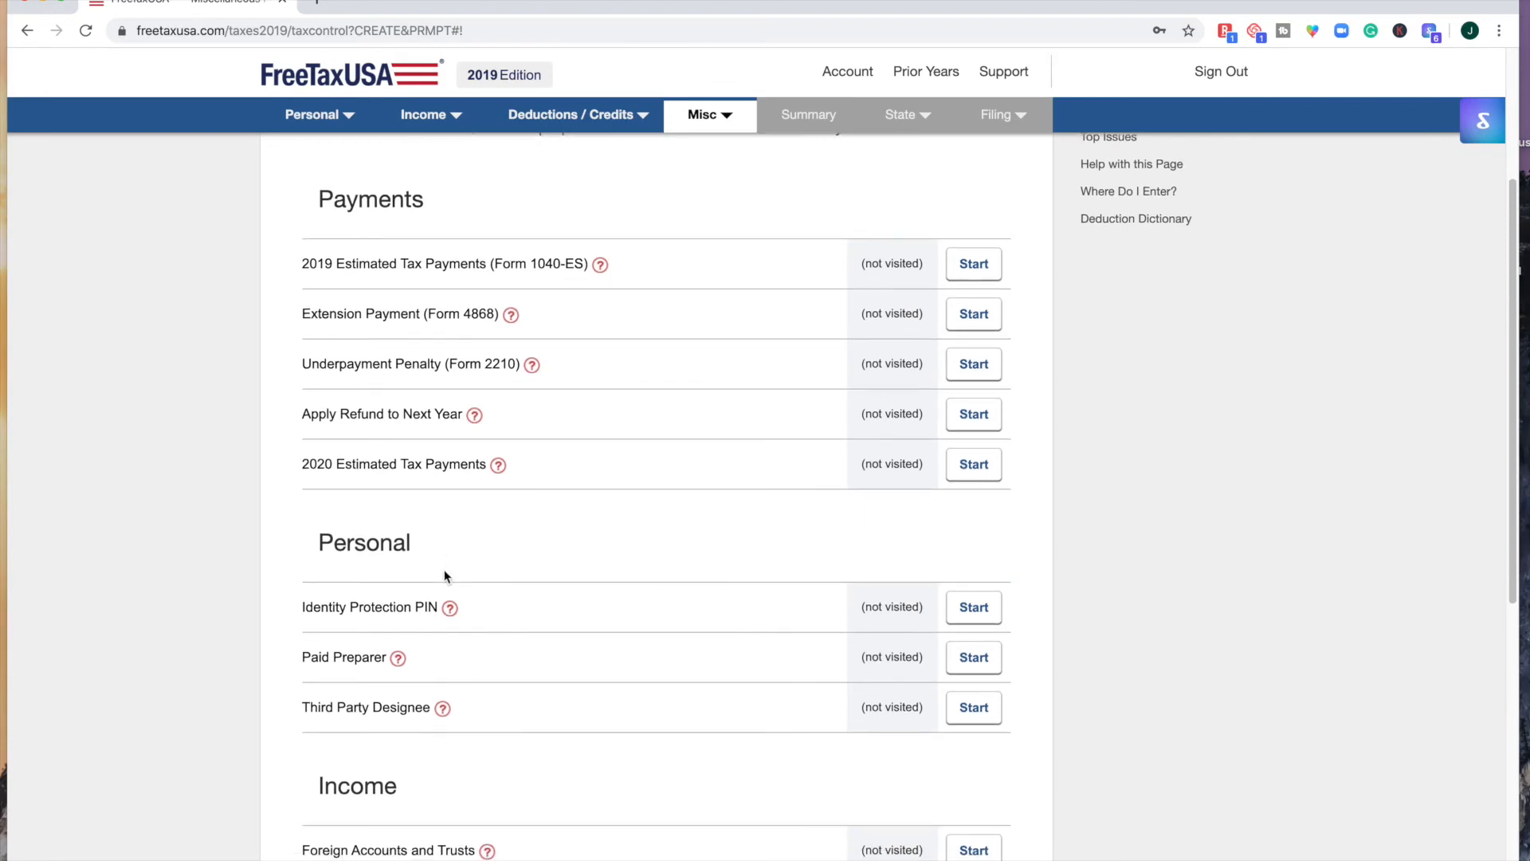
scroll(444, 575, down, 5)
scroll(444, 574, down, 2)
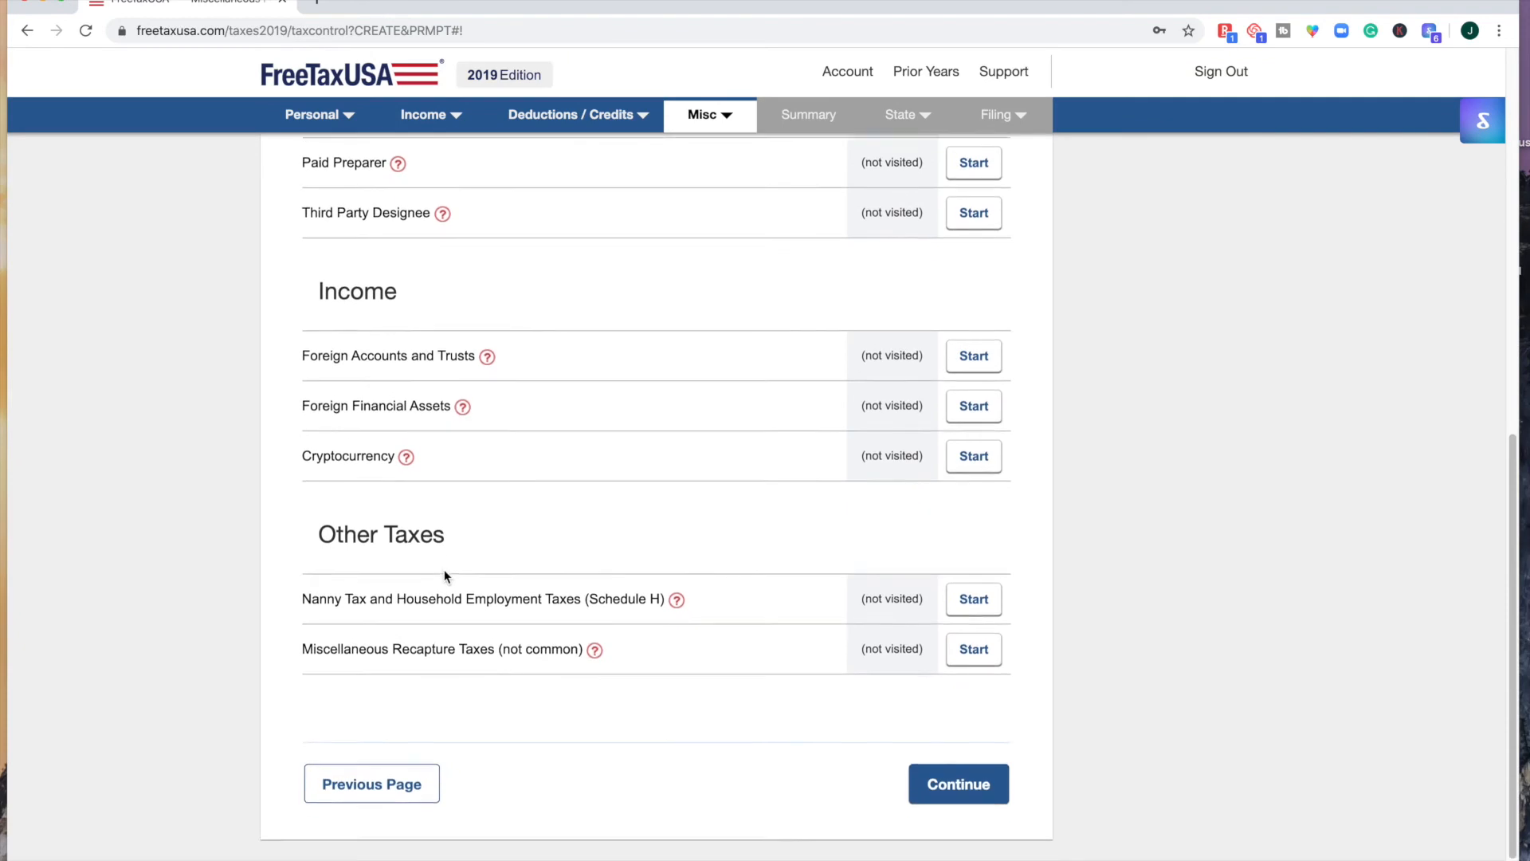
click(967, 774)
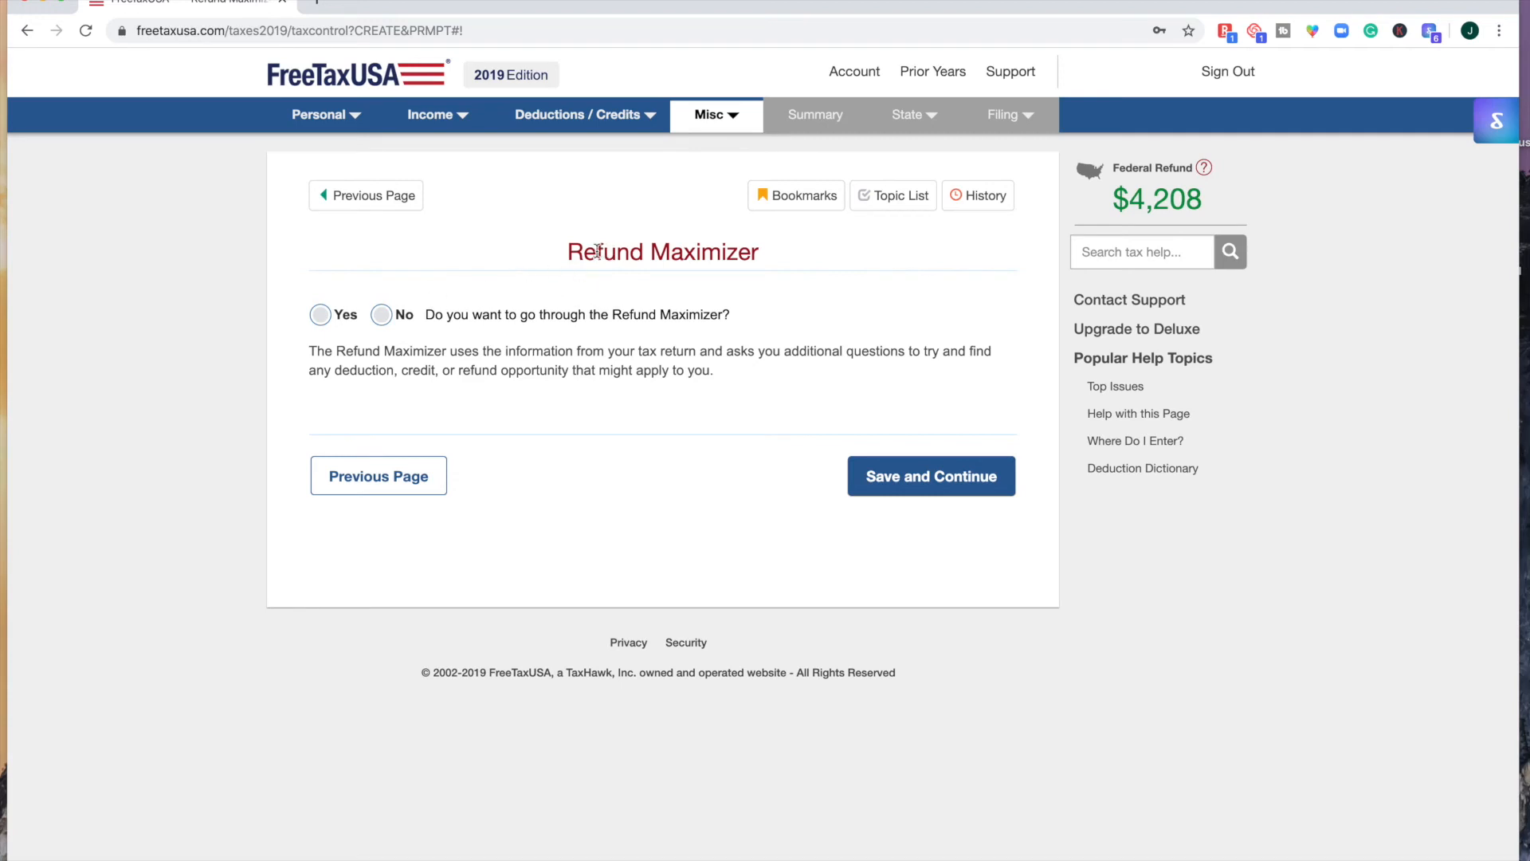
Step: Opt into the Refund Maximizer, answer No to all dependent questions, and reach the Federal Tax Summary
click(320, 315)
click(930, 482)
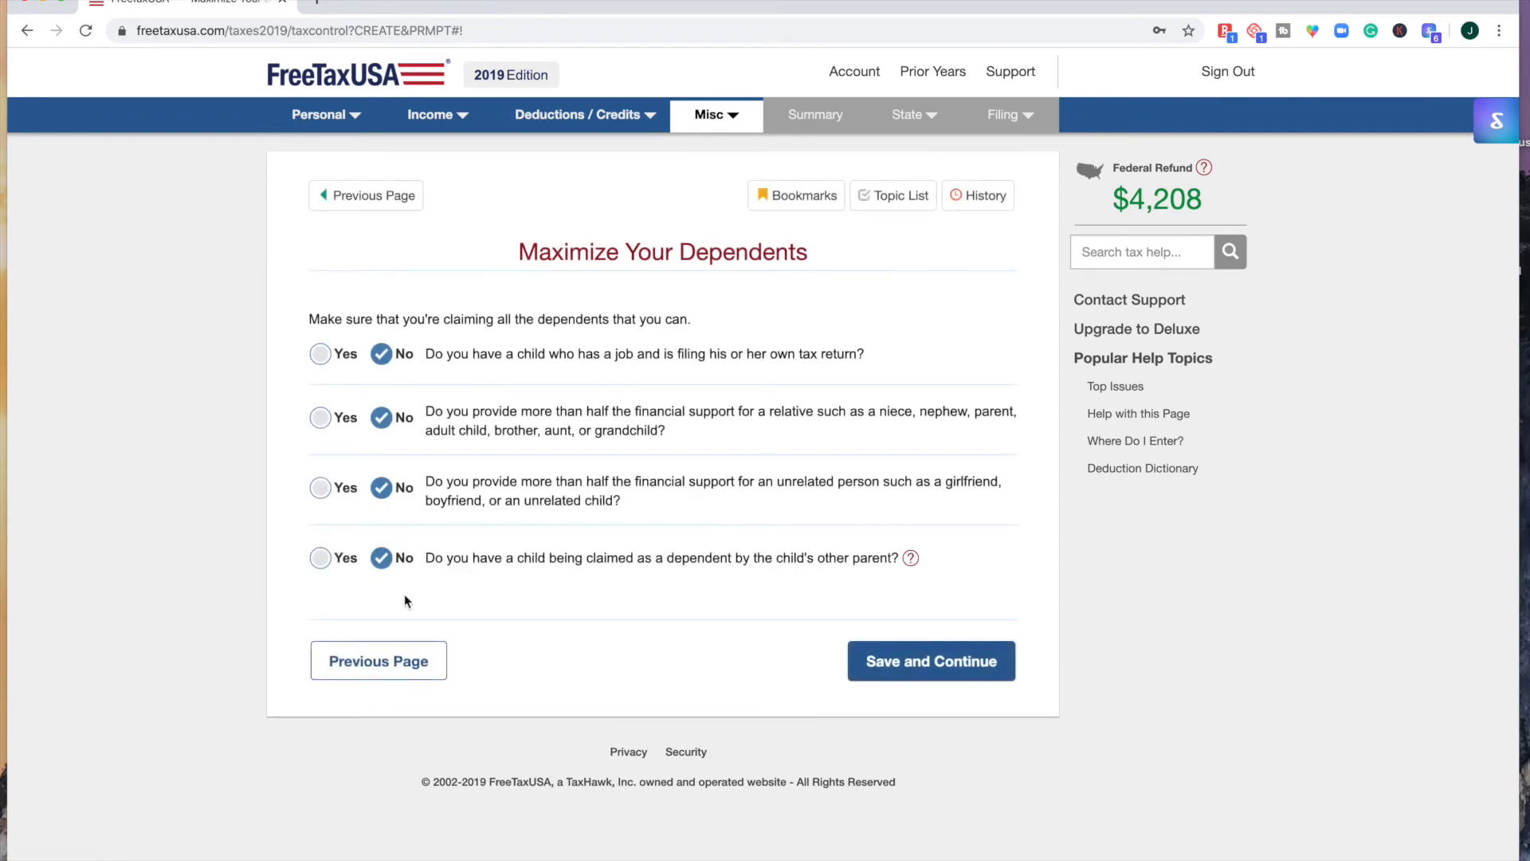
click(883, 656)
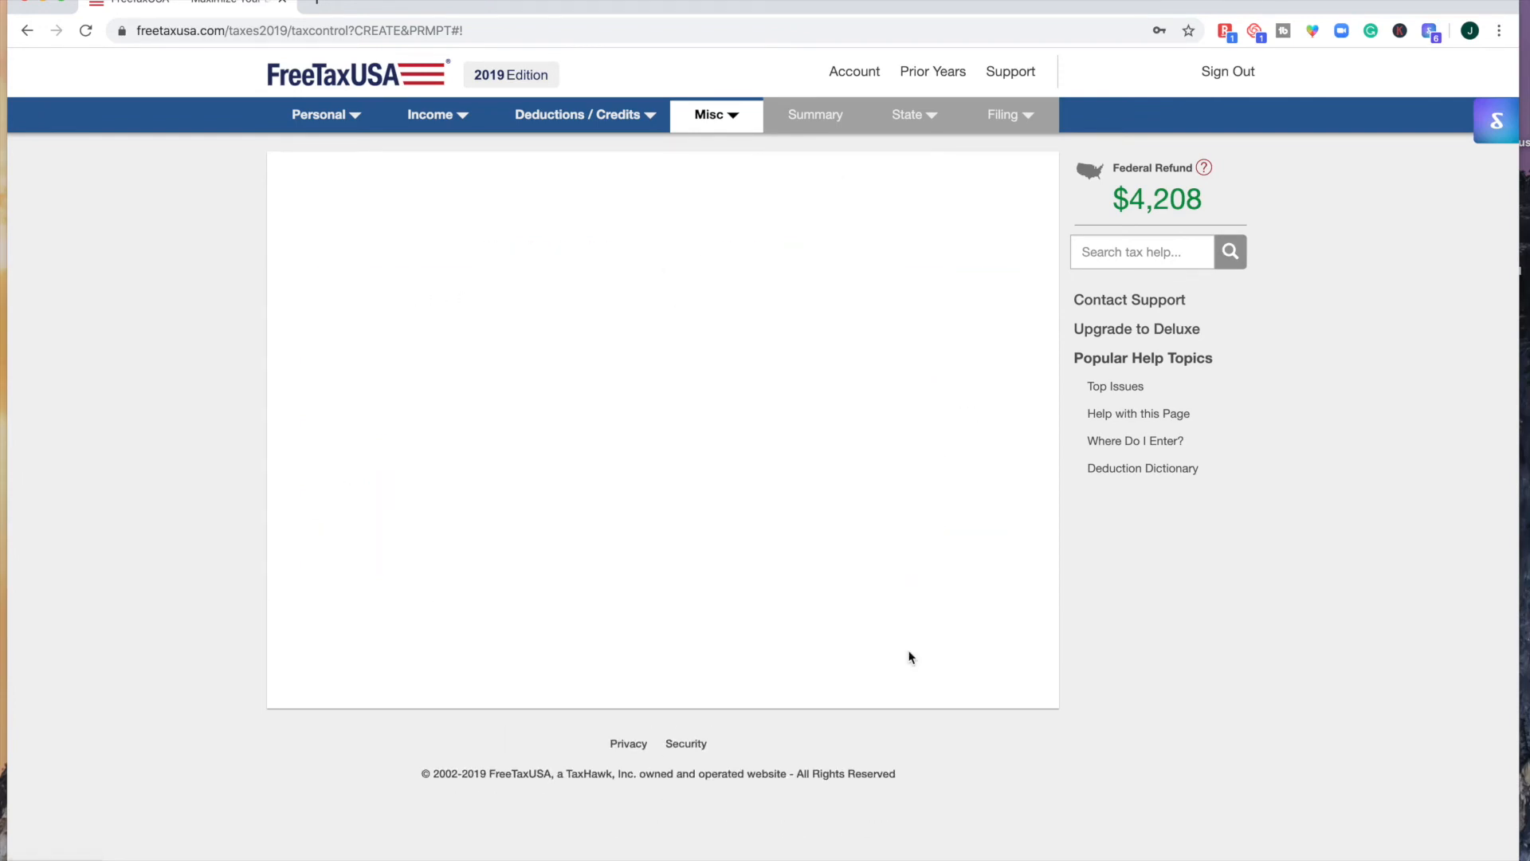
click(916, 472)
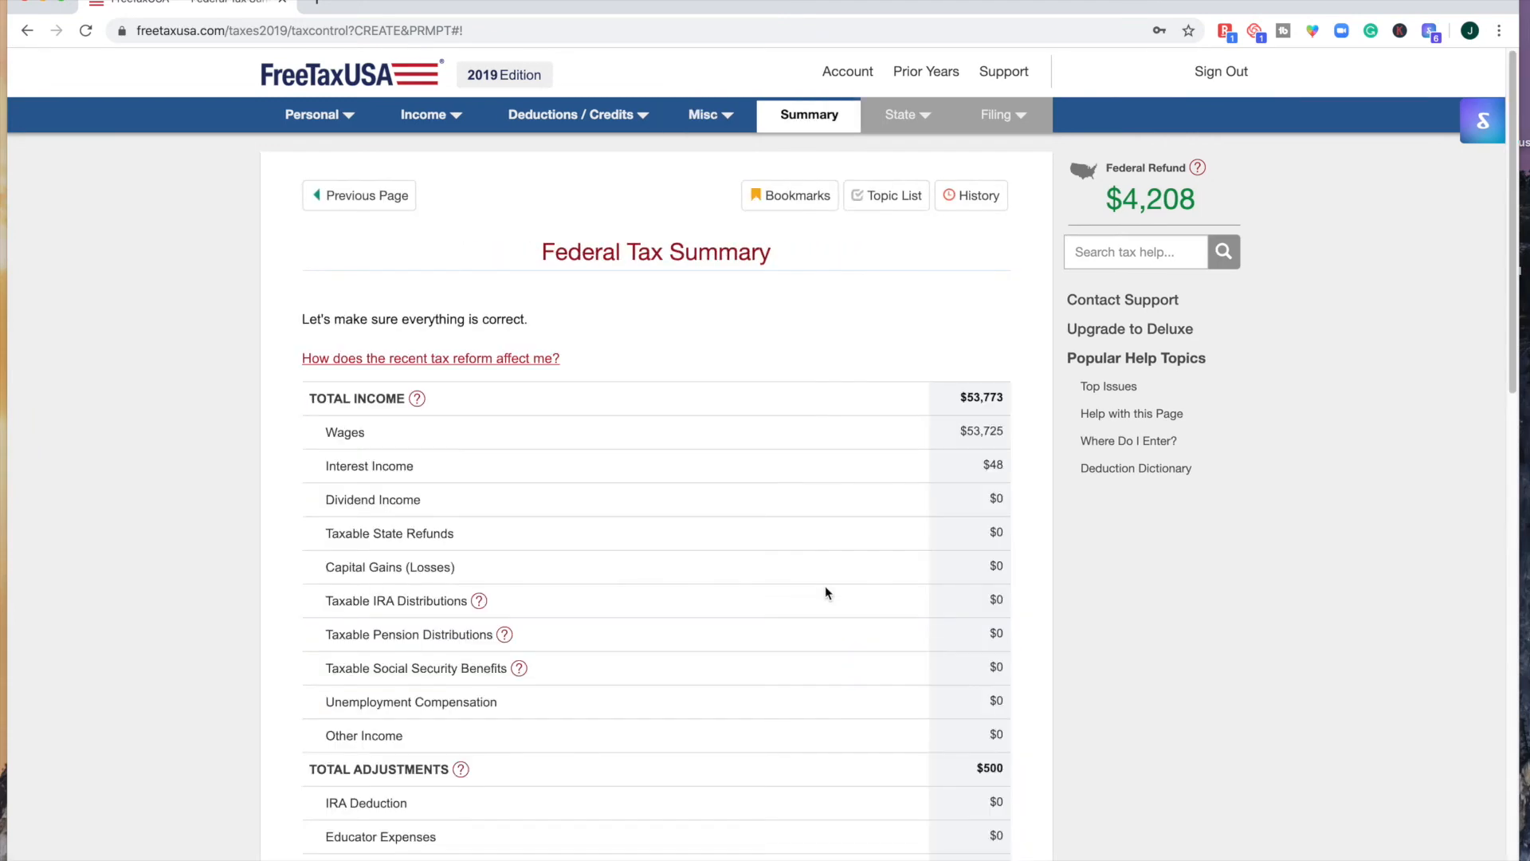
Step: Scroll the Federal Tax Summary to the bottom: $9,103 total payments, $4,208 refund, $0 owed
scroll(826, 591, down, 1)
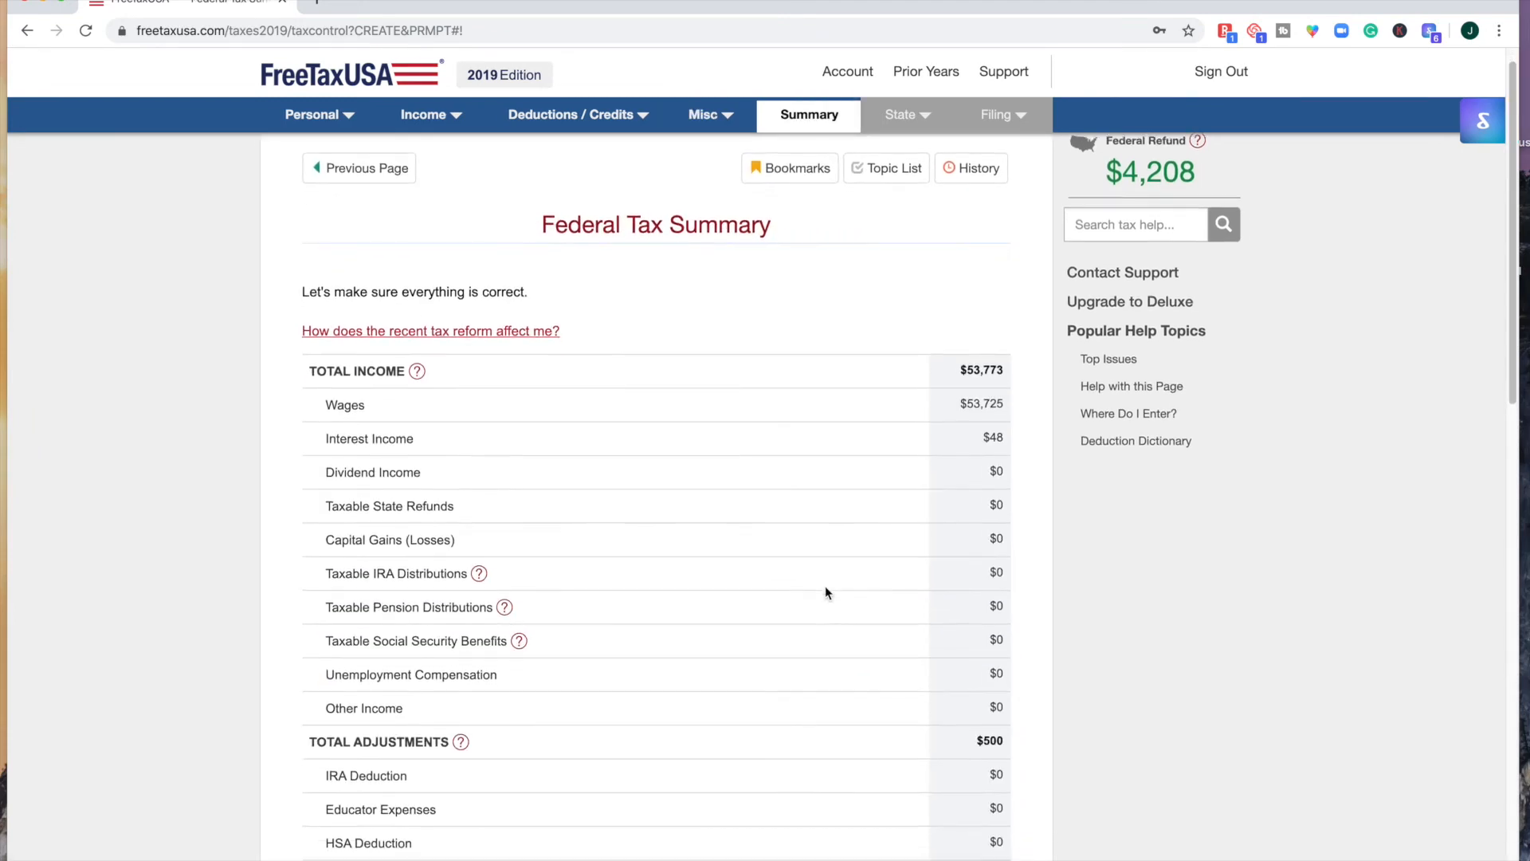
scroll(825, 593, down, 5)
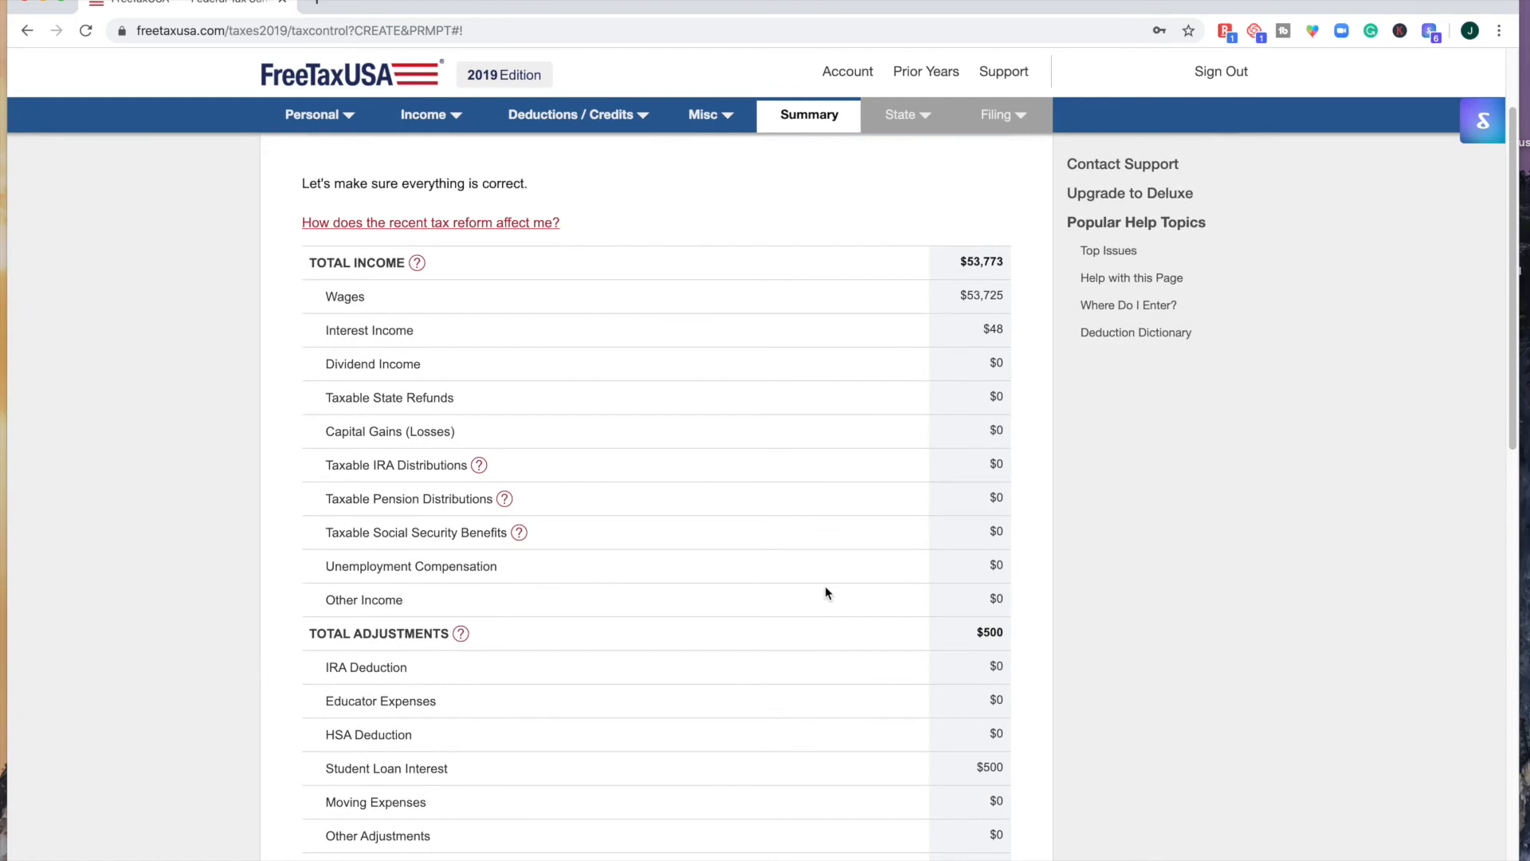
scroll(825, 592, down, 6)
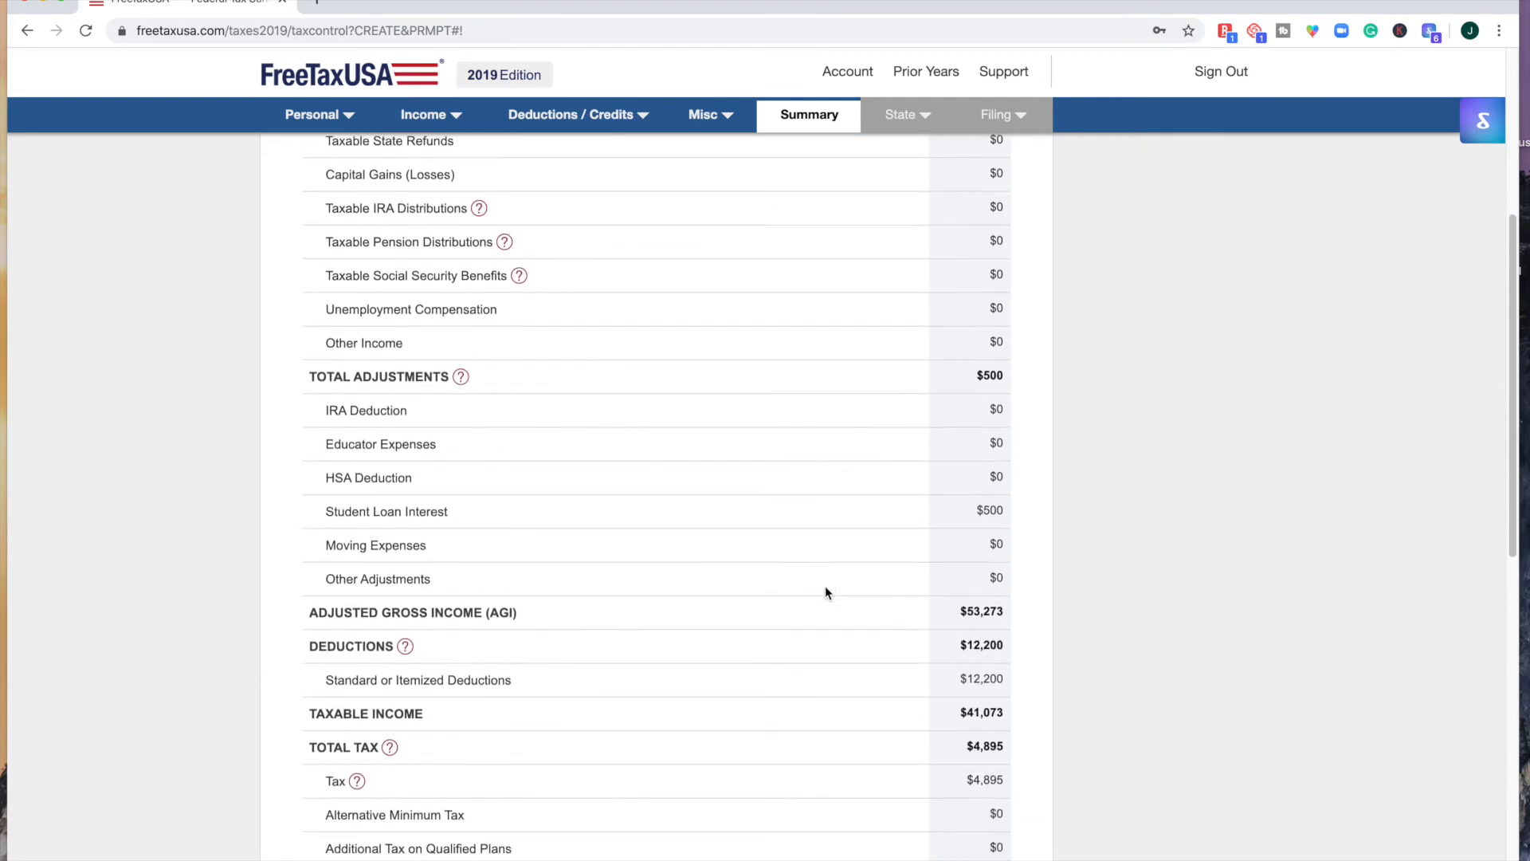
scroll(825, 592, down, 5)
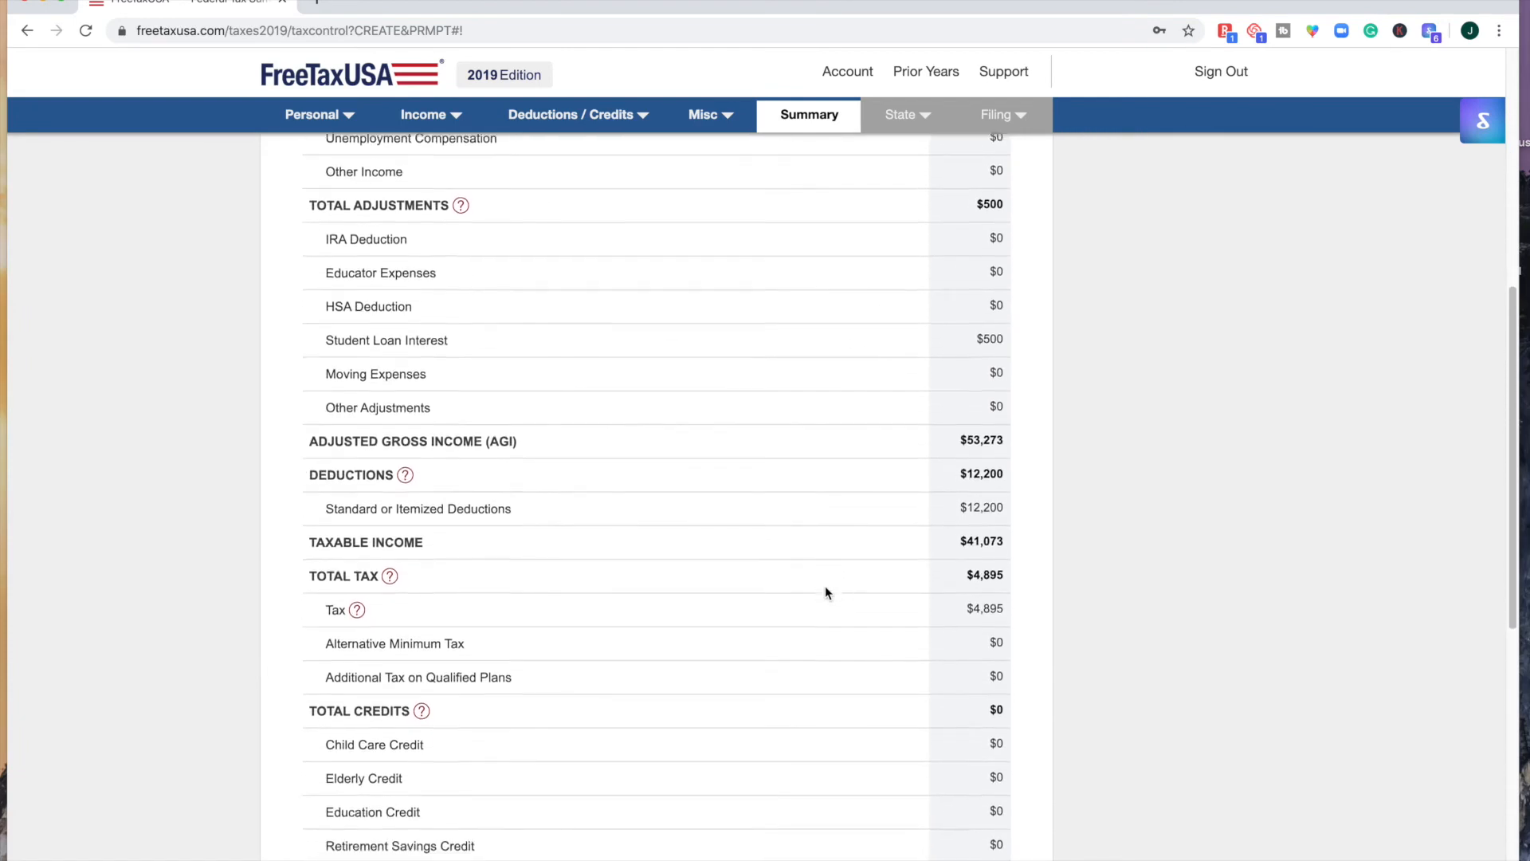
scroll(825, 593, down, 6)
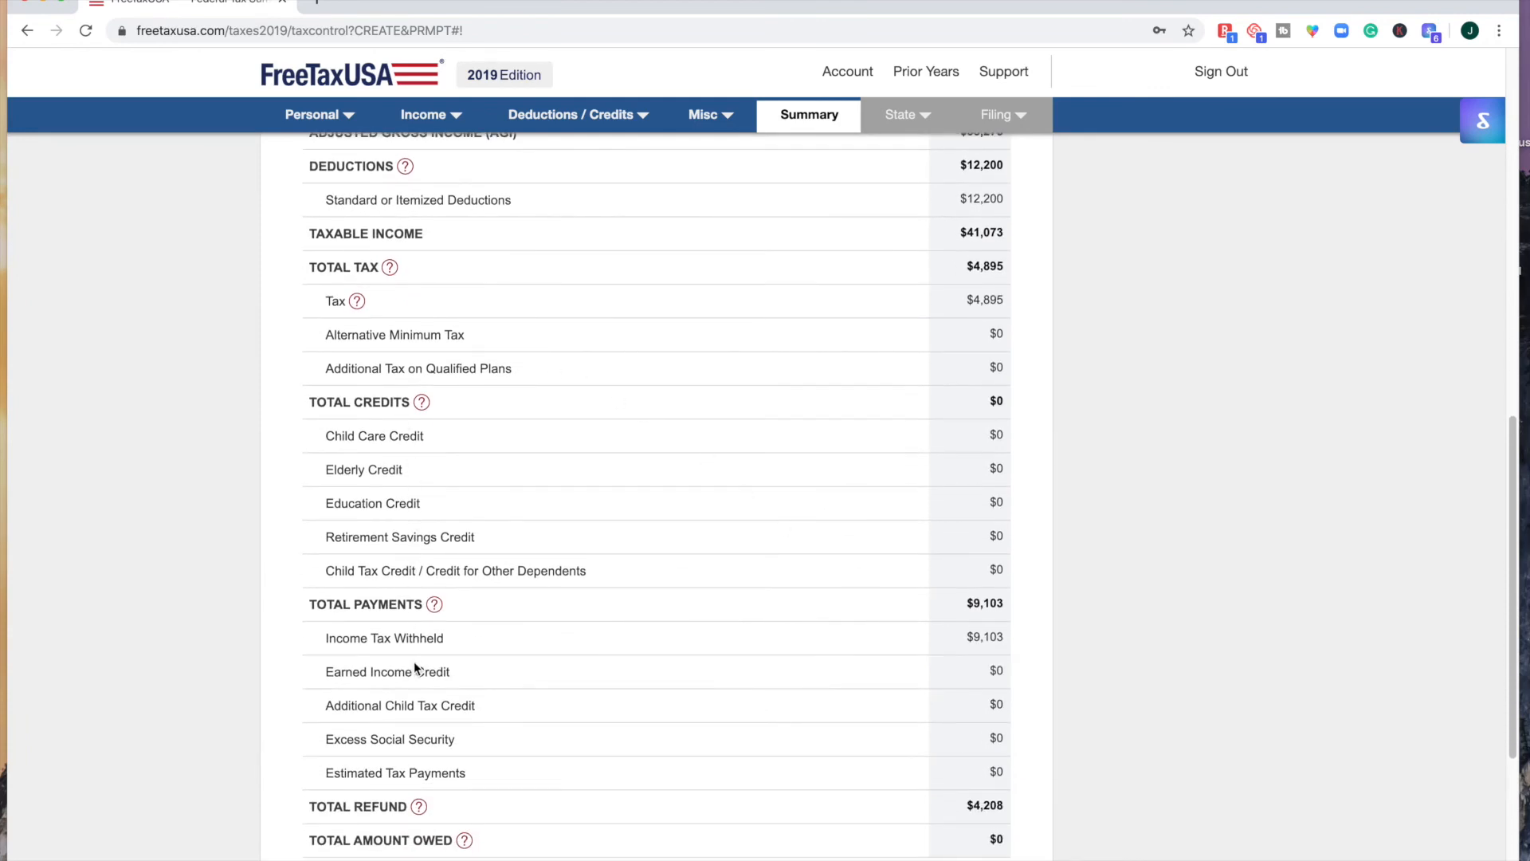
scroll(392, 685, down, 6)
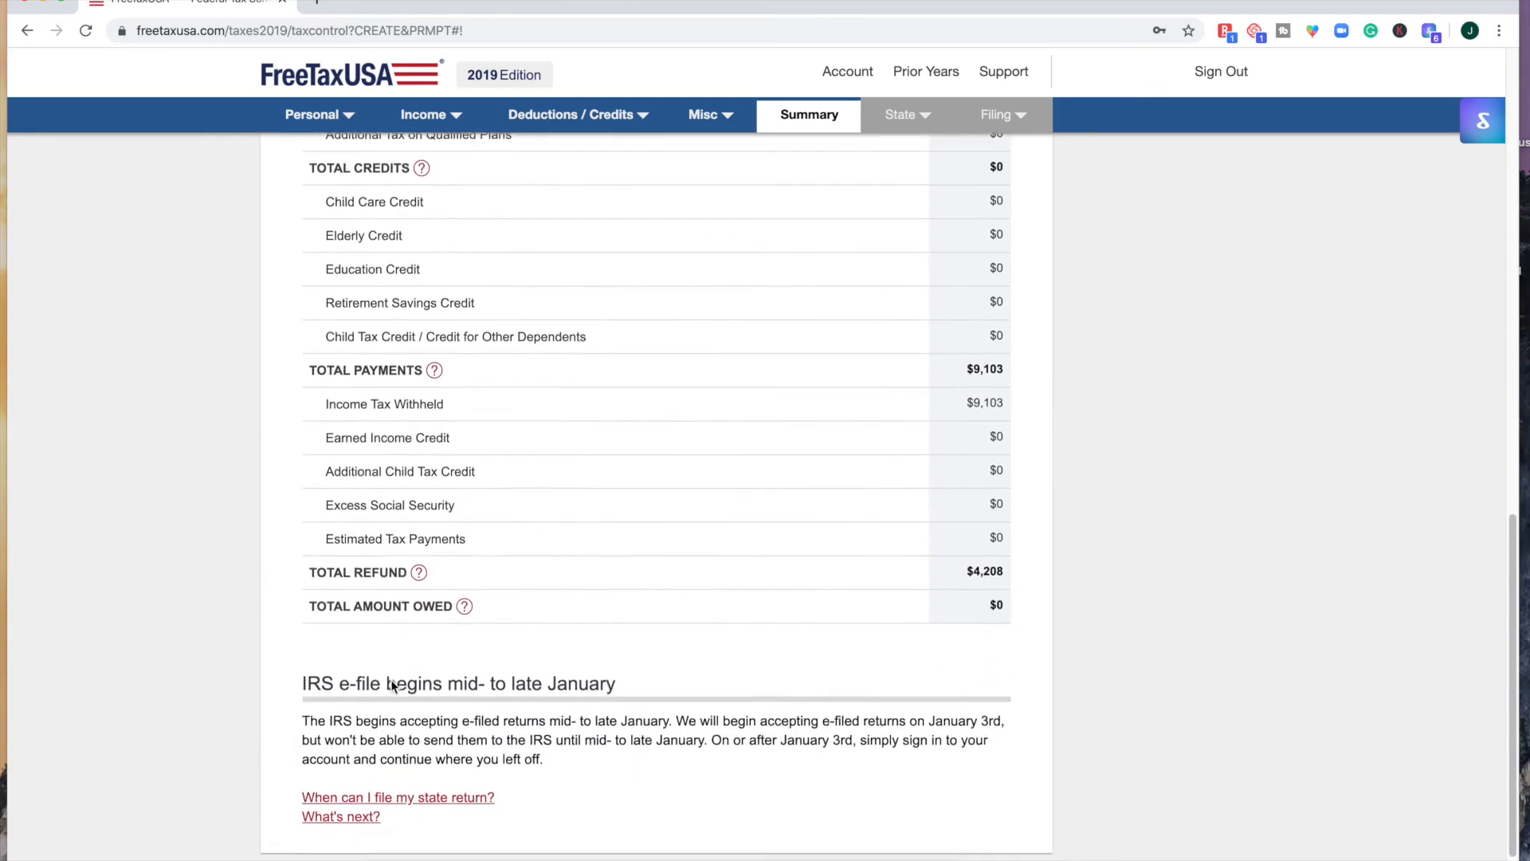
scroll(392, 682, down, 1)
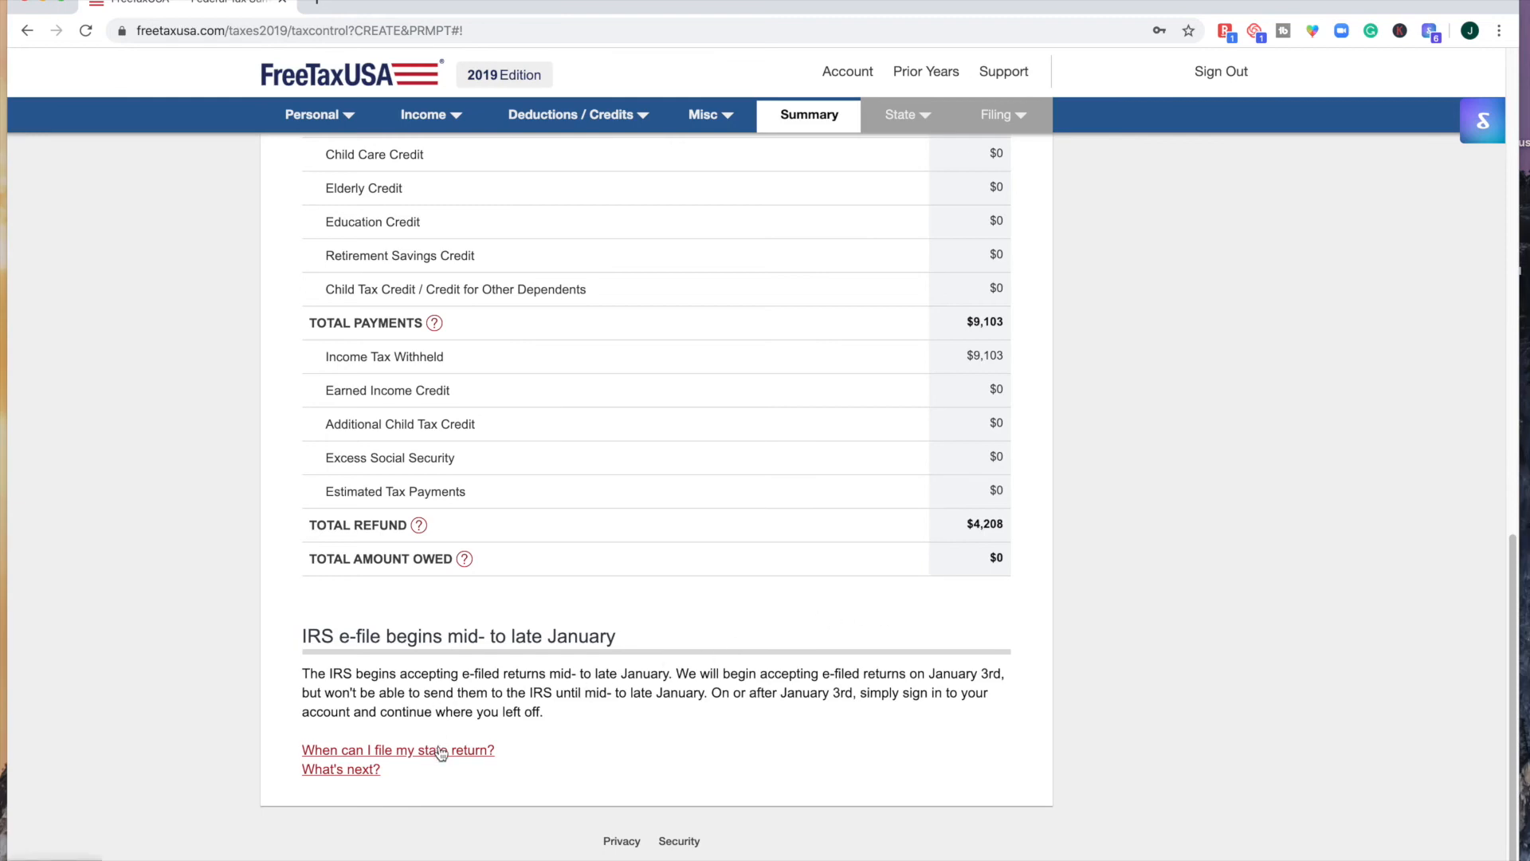
Step: Open the 'When can I file my state return?' help and highlight the state availability sentence
click(400, 757)
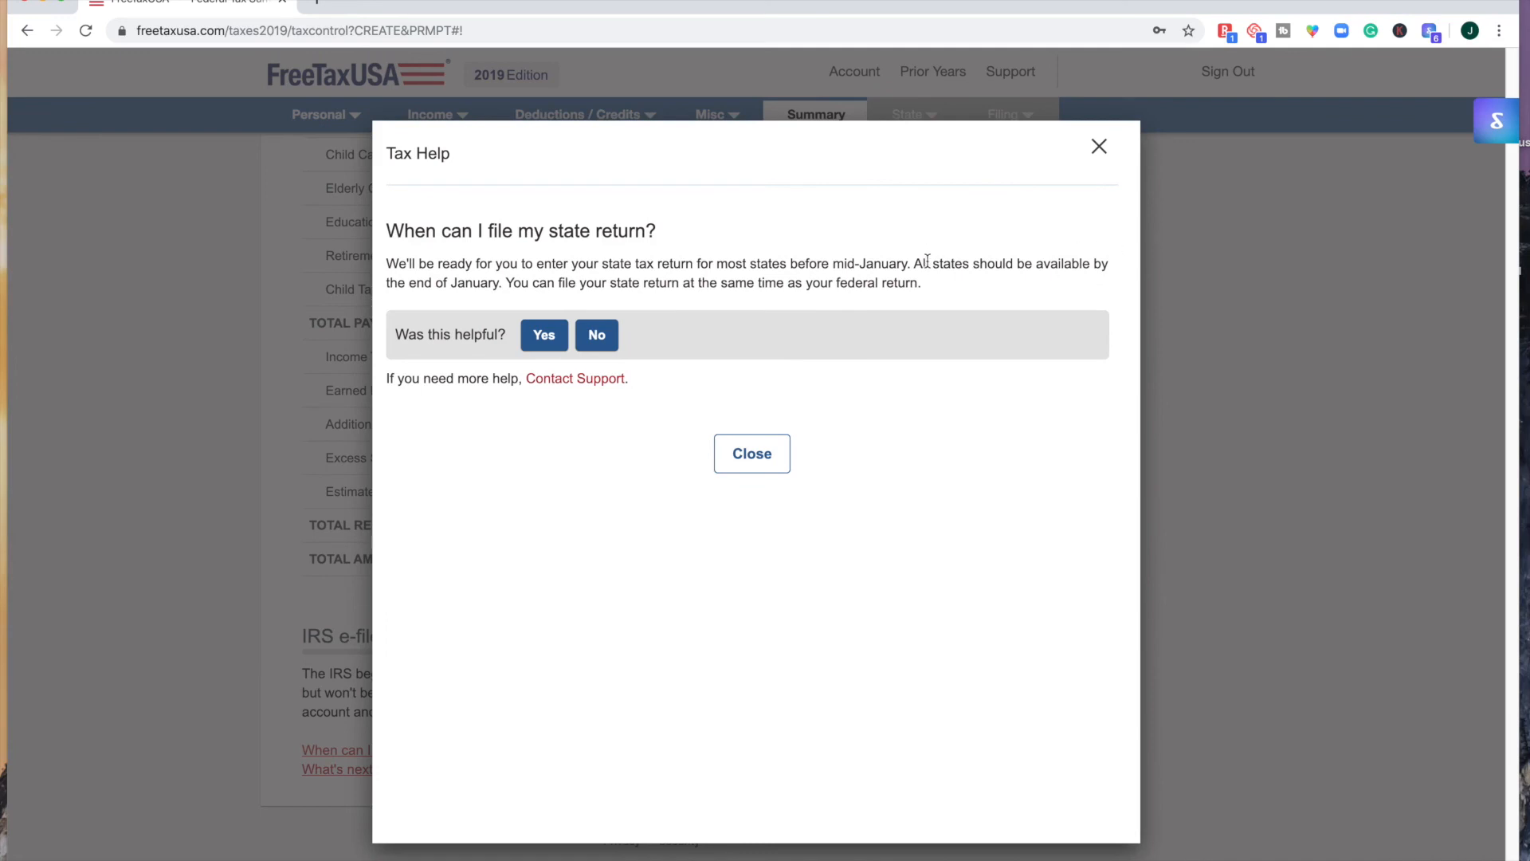
drag(927, 264, 983, 279)
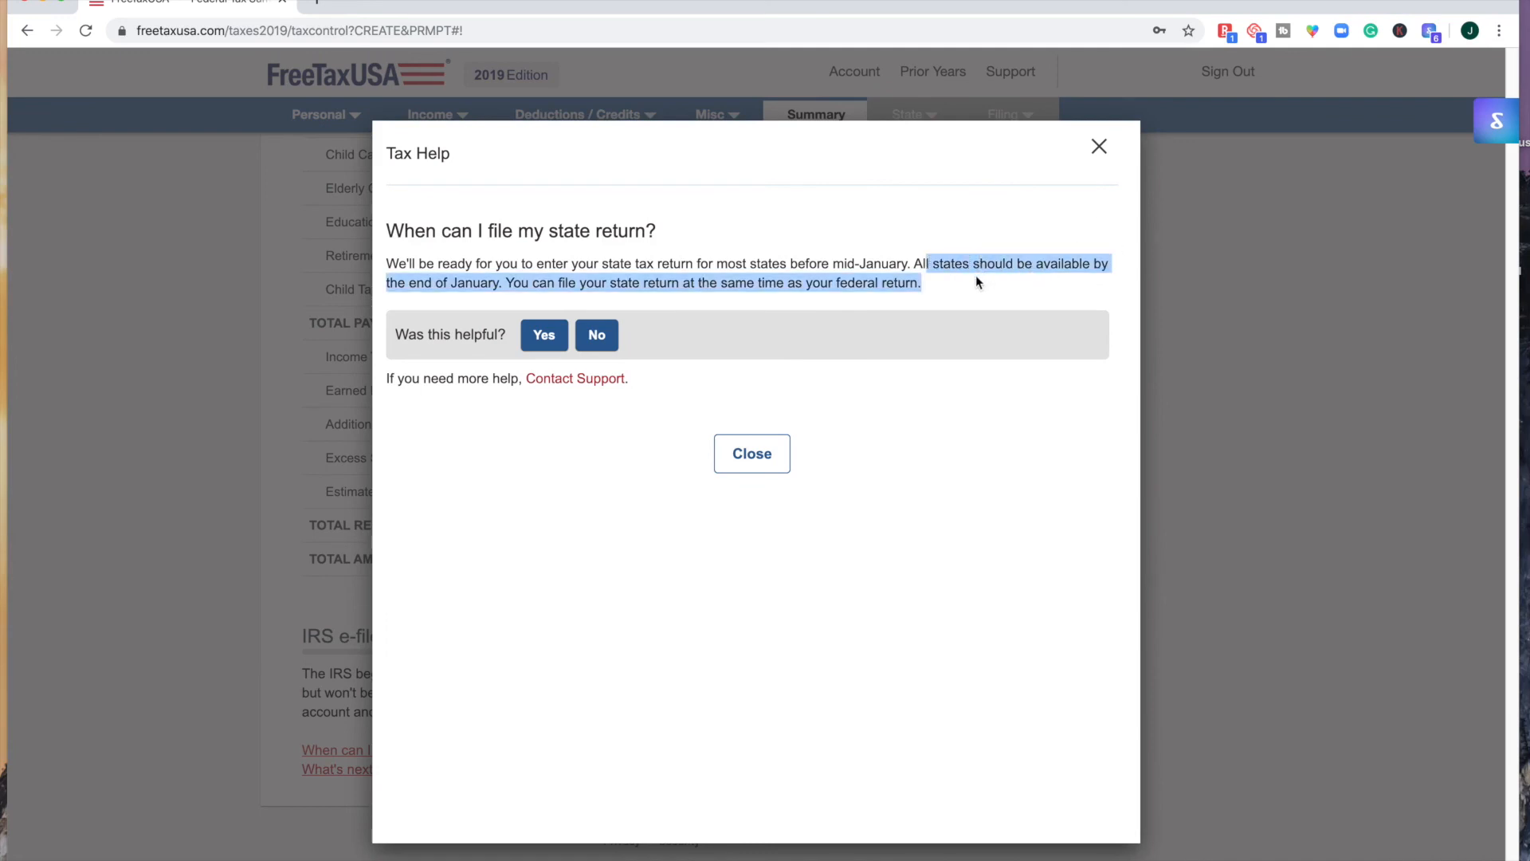
click(977, 277)
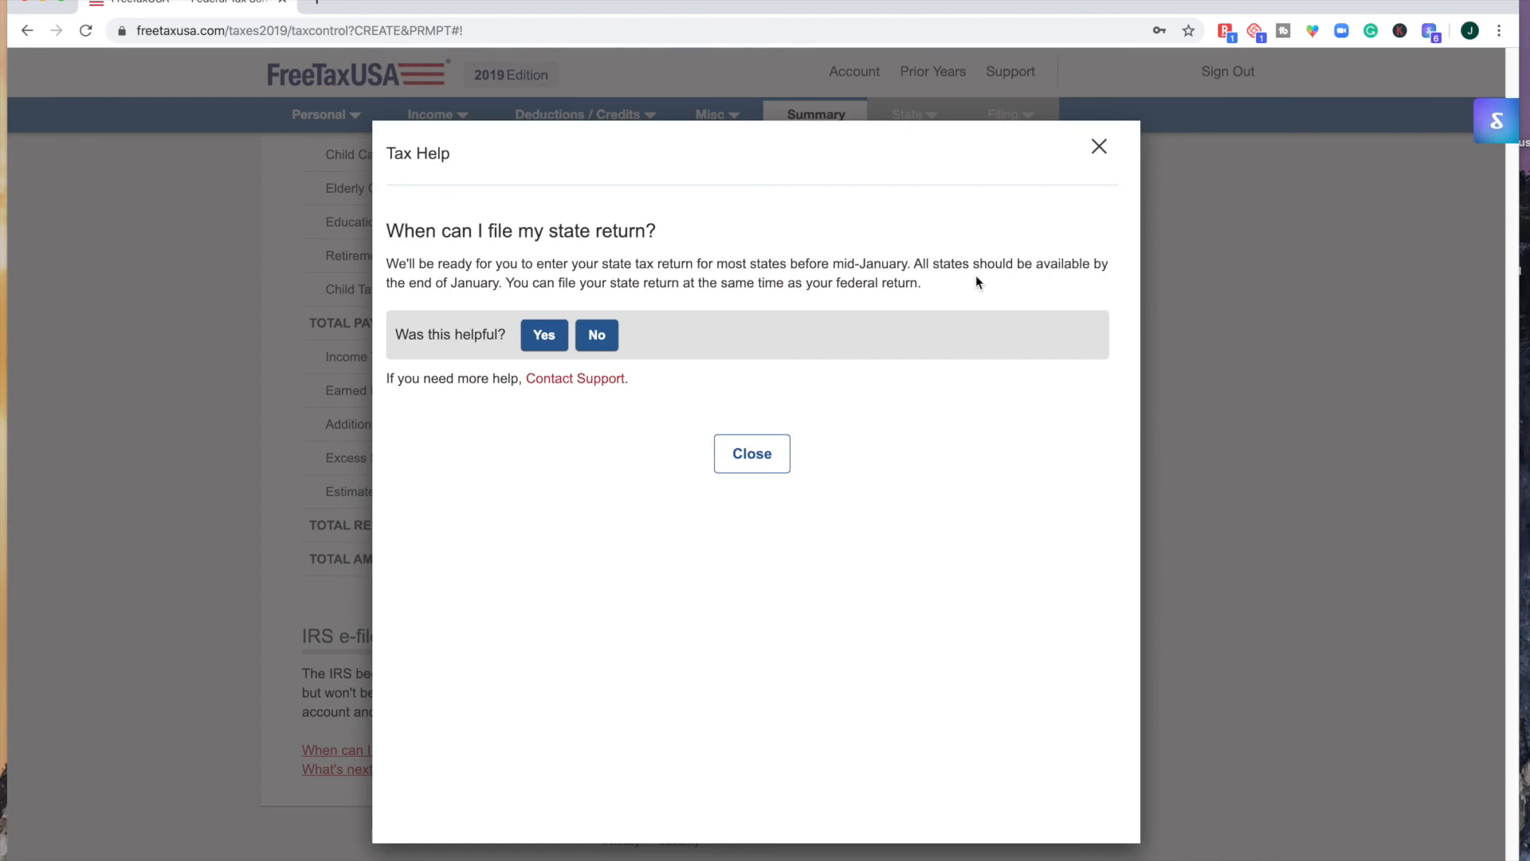